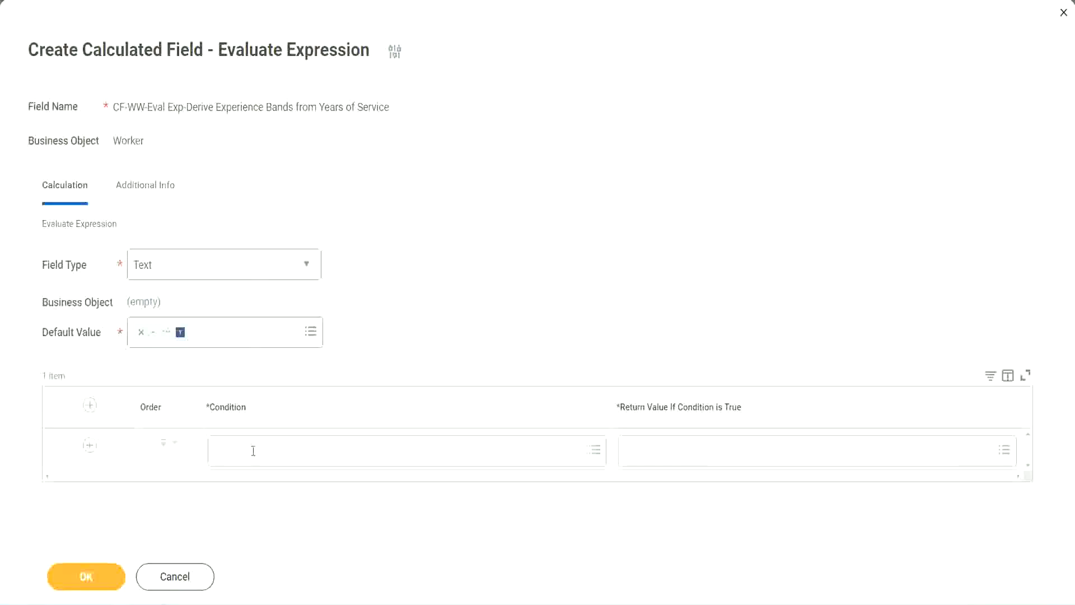
Set the first row's condition to CF-WW-TF-Length of Service between 0 and 7 years, copying the name from the Notepad++ notes
{"action": "left_click", "coordinate": [254, 451]}
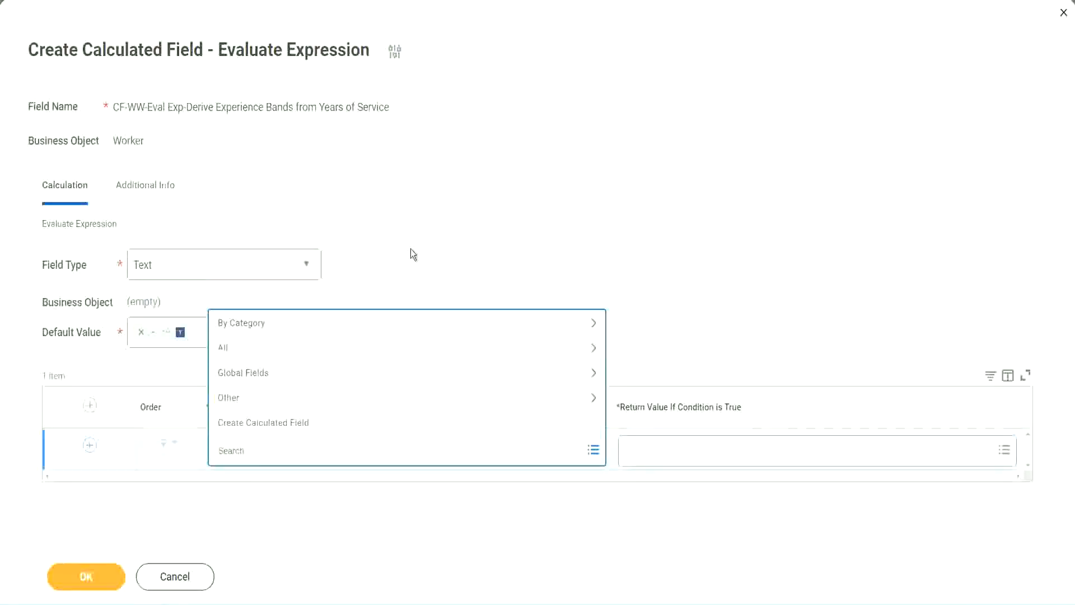
{"action": "key", "text": "Escape"}
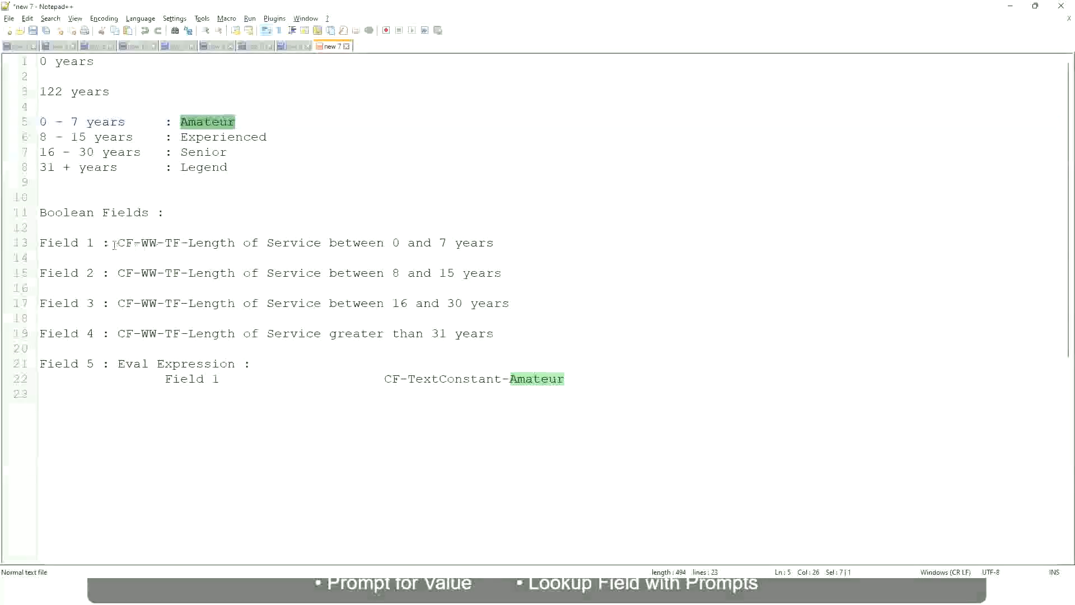
{"action": "left_click_drag", "start_coordinate": [119, 243], "coordinate": [495, 247]}
{"action": "key", "text": "ctrl+c"}
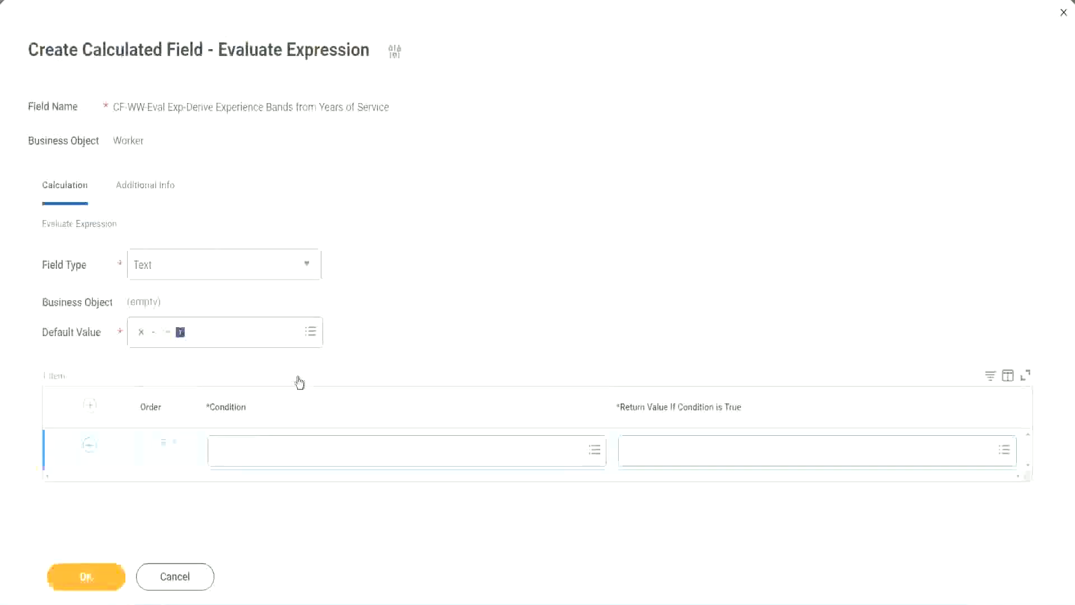
{"action": "left_click", "coordinate": [273, 453]}
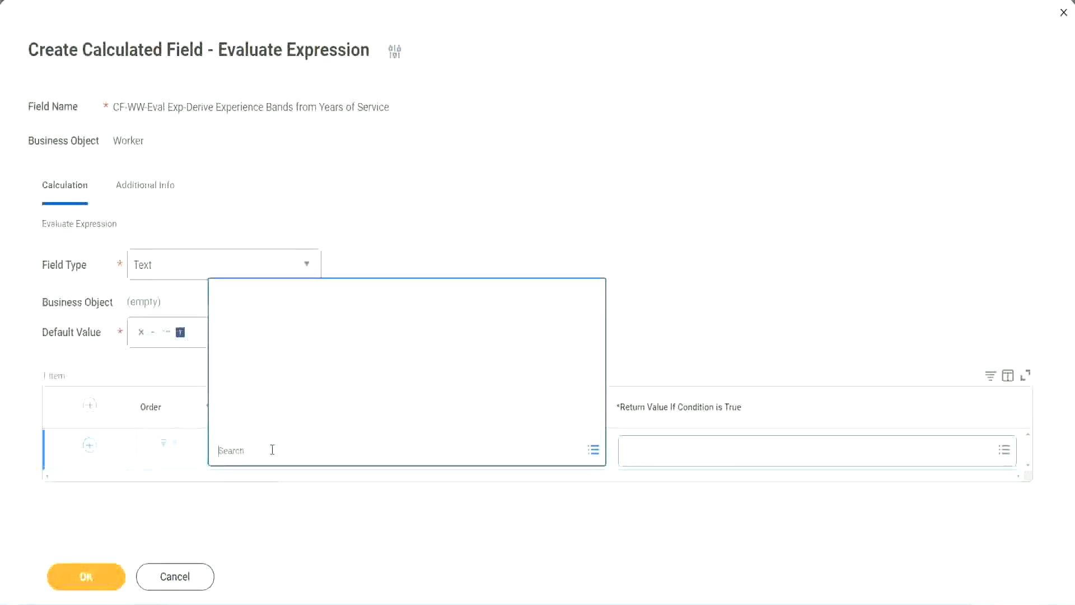
{"action": "key", "text": "ctrl+v"}
{"action": "key", "text": "Return"}
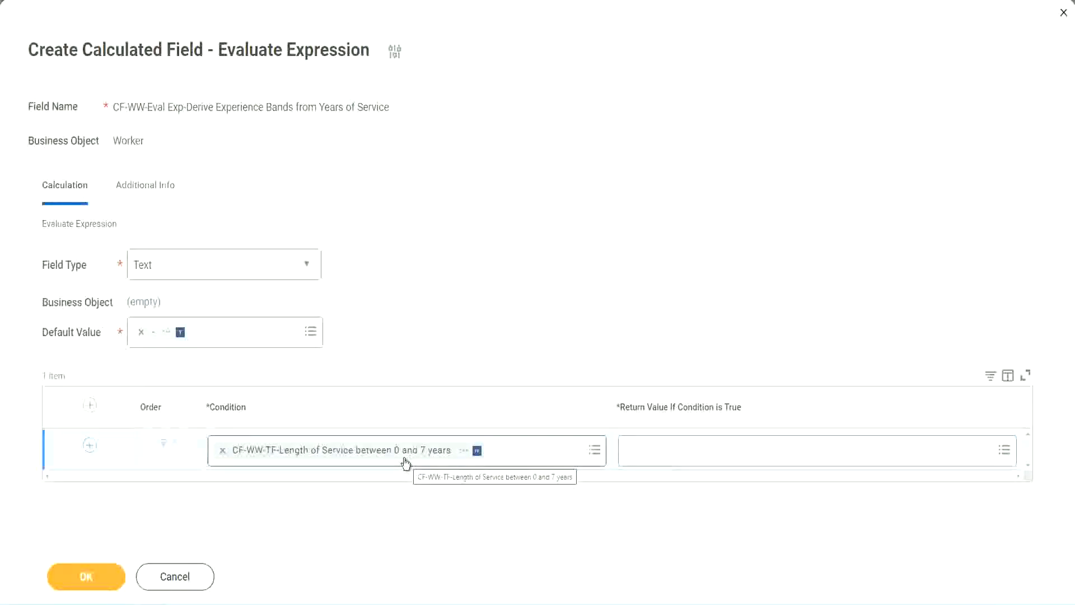
{"action": "left_click", "coordinate": [698, 455]}
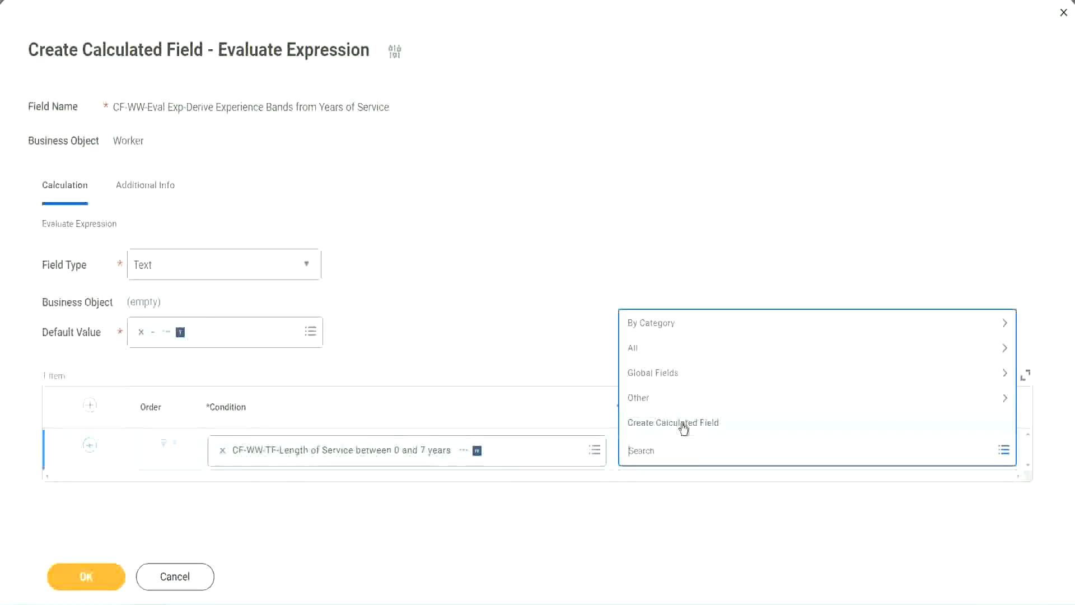
{"action": "left_click", "coordinate": [624, 279]}
{"action": "left_click", "coordinate": [648, 455]}
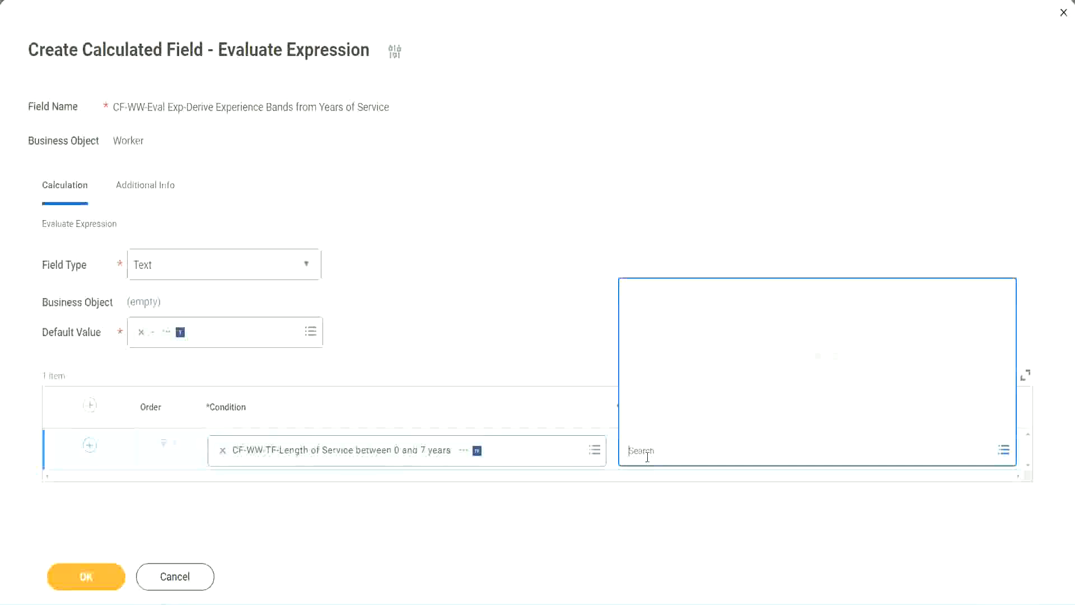
{"action": "type", "text": "Amaterue"}
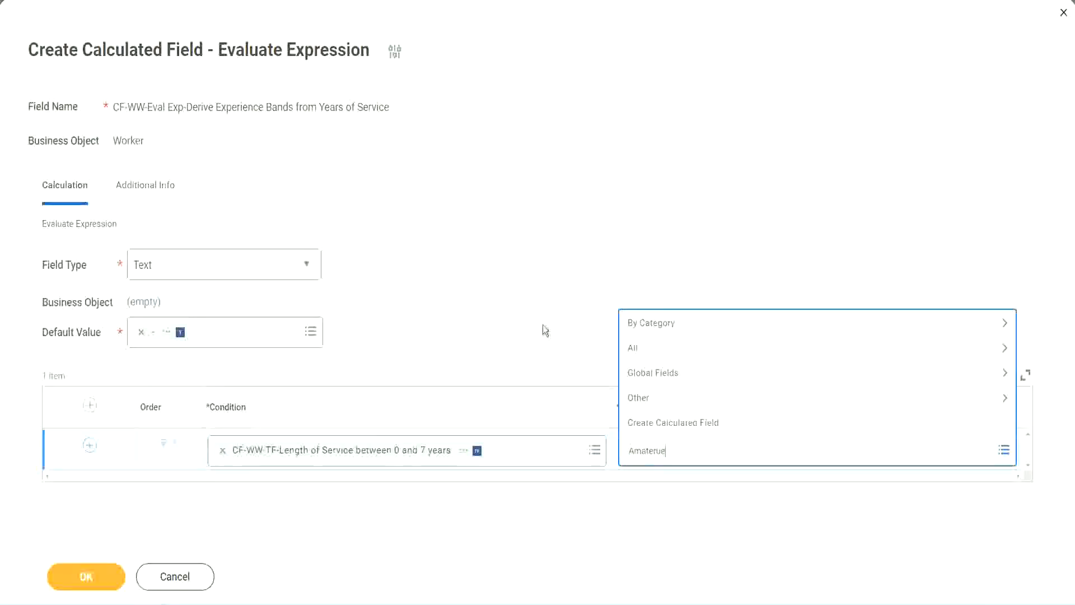
{"action": "left_click", "coordinate": [543, 325]}
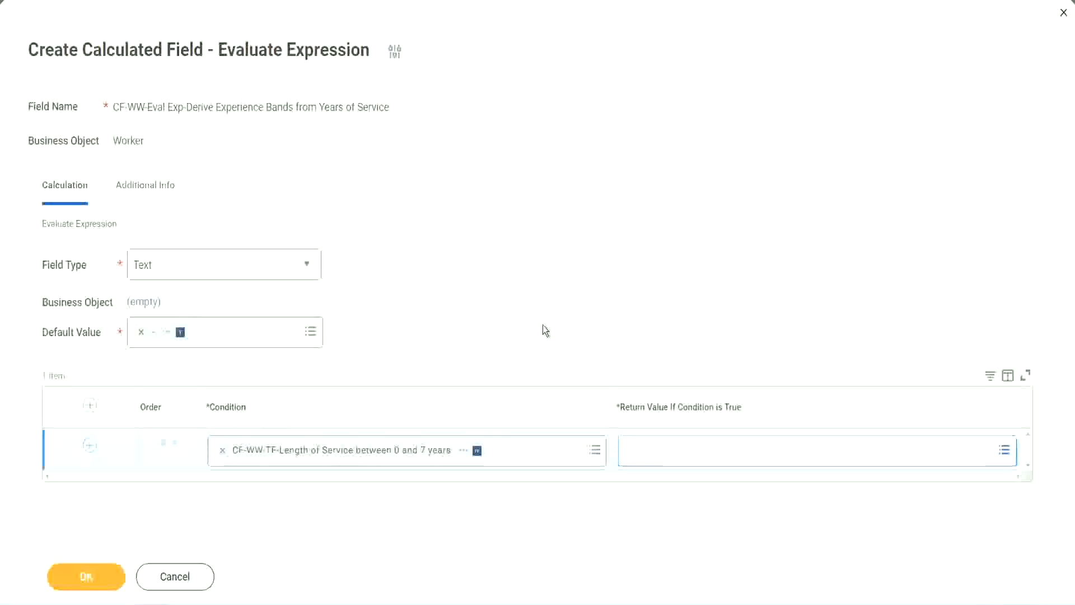
{"action": "left_click", "coordinate": [678, 455]}
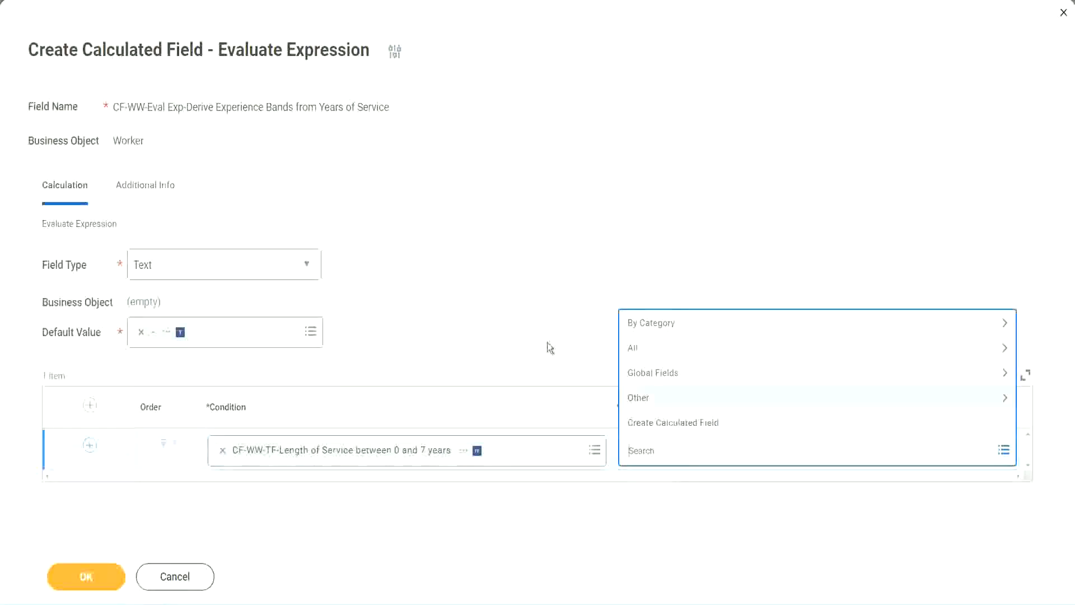
{"action": "left_click", "coordinate": [542, 326]}
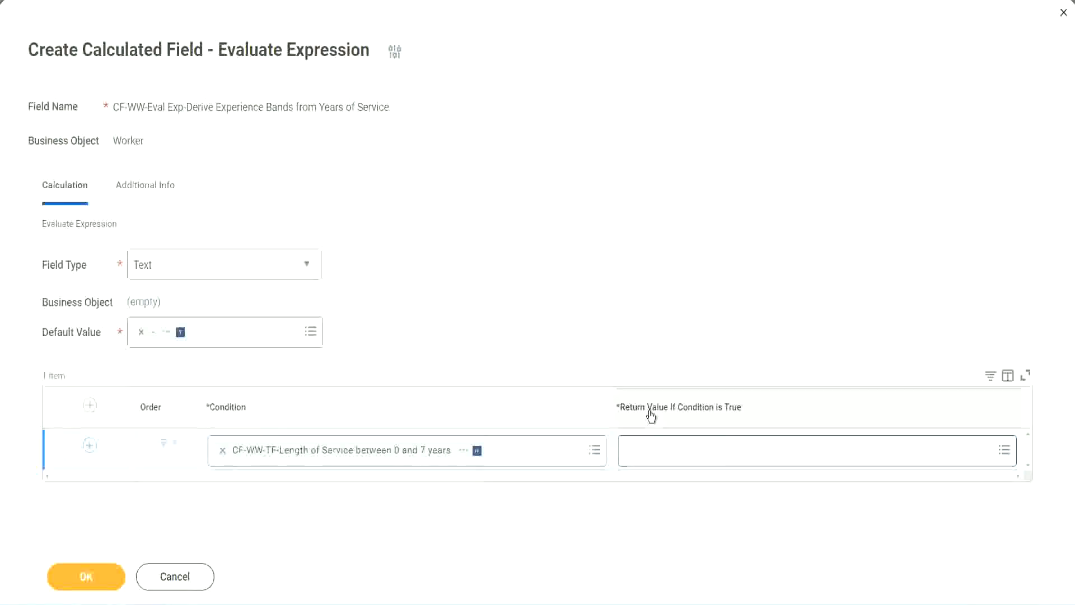
Start a new calculated field for the first row's return value and name it CF-WW-TC-Amateur
{"action": "left_click", "coordinate": [698, 453]}
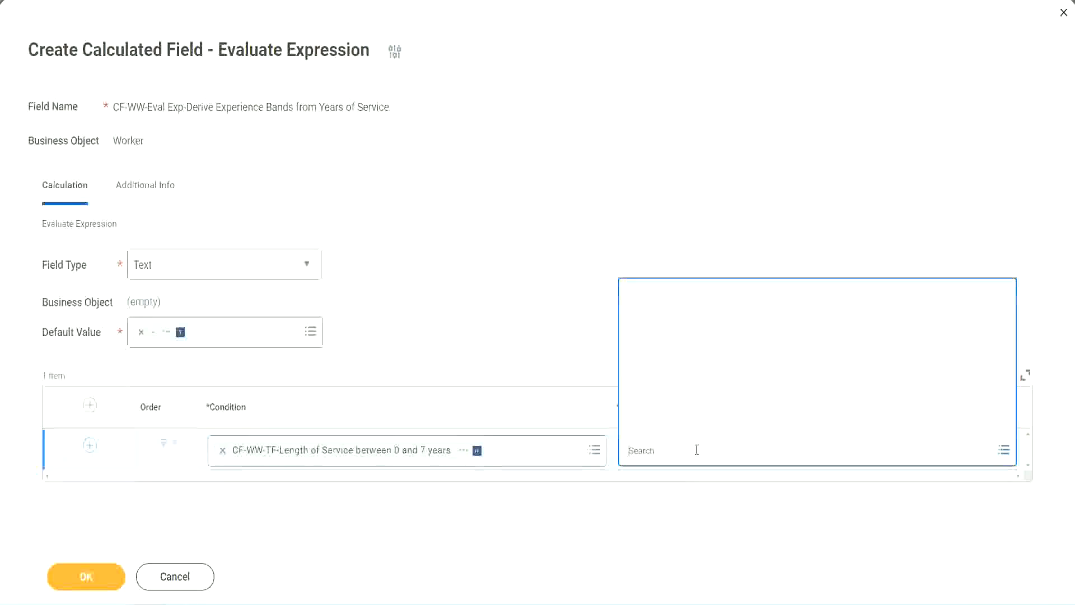
{"action": "left_click", "coordinate": [690, 423]}
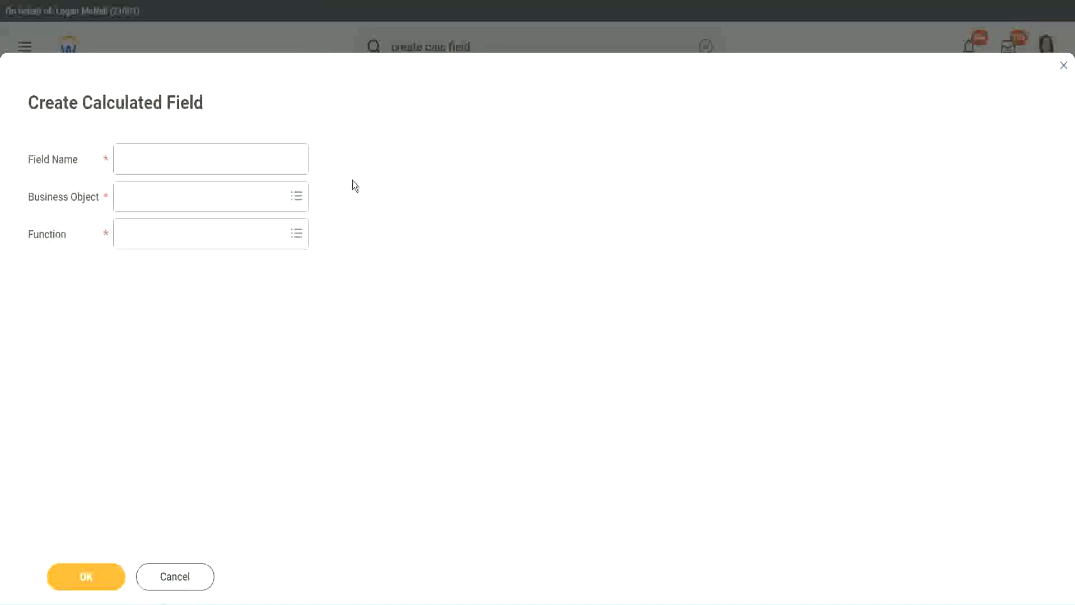
{"action": "left_click", "coordinate": [132, 160]}
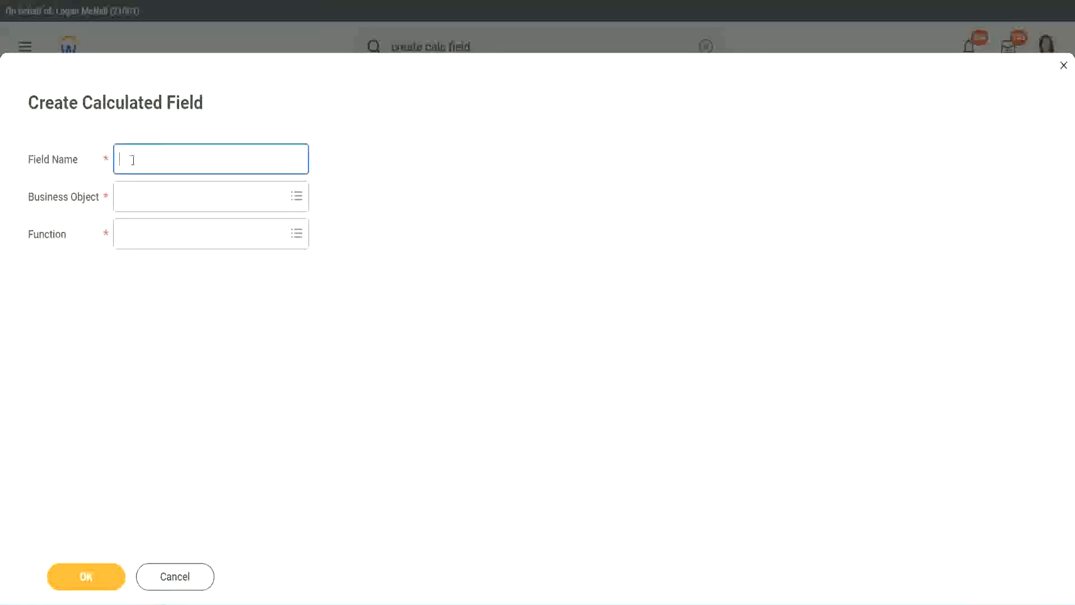
{"action": "type", "text": "CFTC-Amateur"}
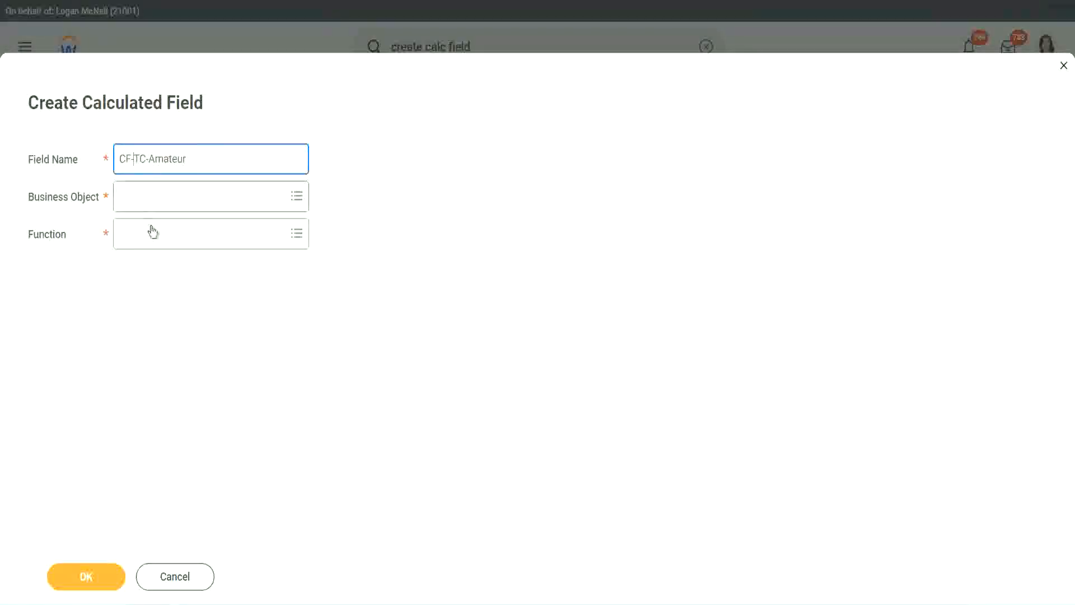
{"action": "type", "text": "WW-"}
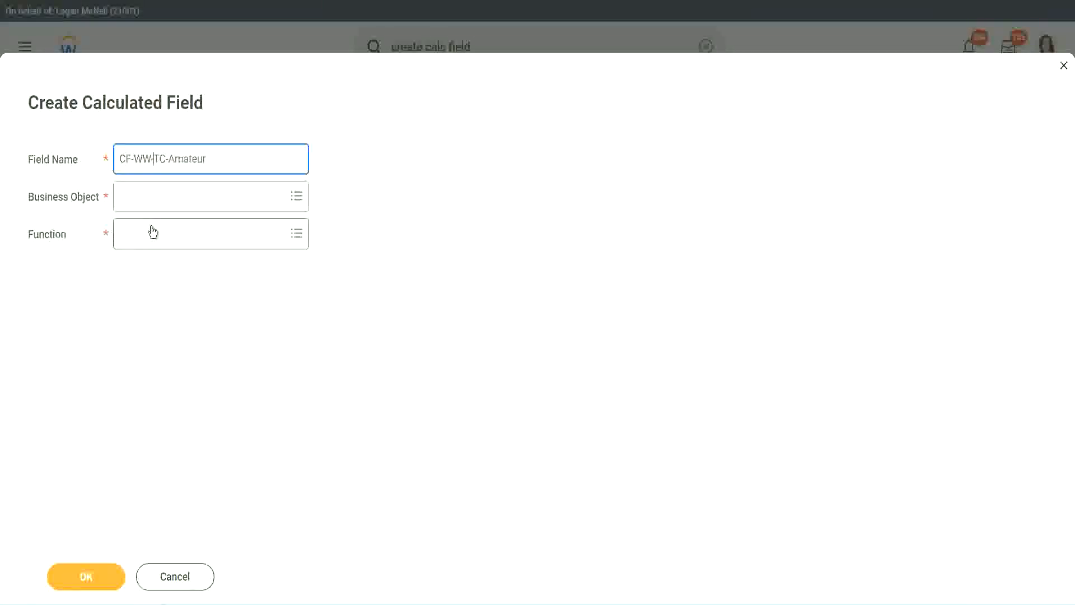
Set the new calculated field's business object to Global
{"action": "left_click", "coordinate": [151, 197]}
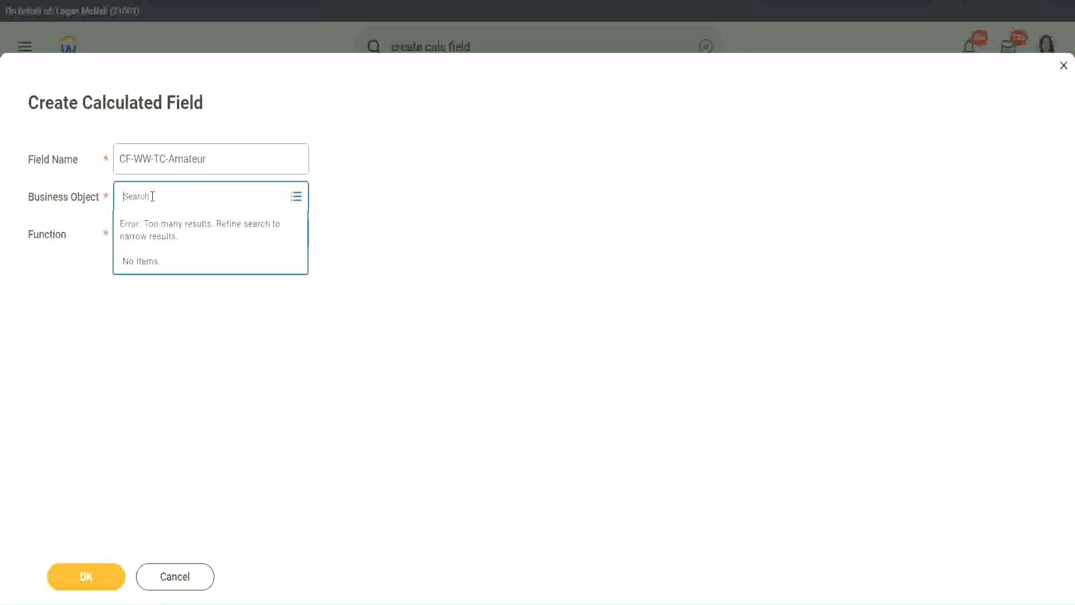
{"action": "type", "text": "worker"}
{"action": "key", "text": "BackSpace"}
{"action": "key", "text": "BackSpace"}
{"action": "key", "text": "BackSpace"}
{"action": "key", "text": "BackSpace"}
{"action": "key", "text": "BackSpace"}
{"action": "key", "text": "BackSpace"}
{"action": "type", "text": "global"}
{"action": "key", "text": "Return"}
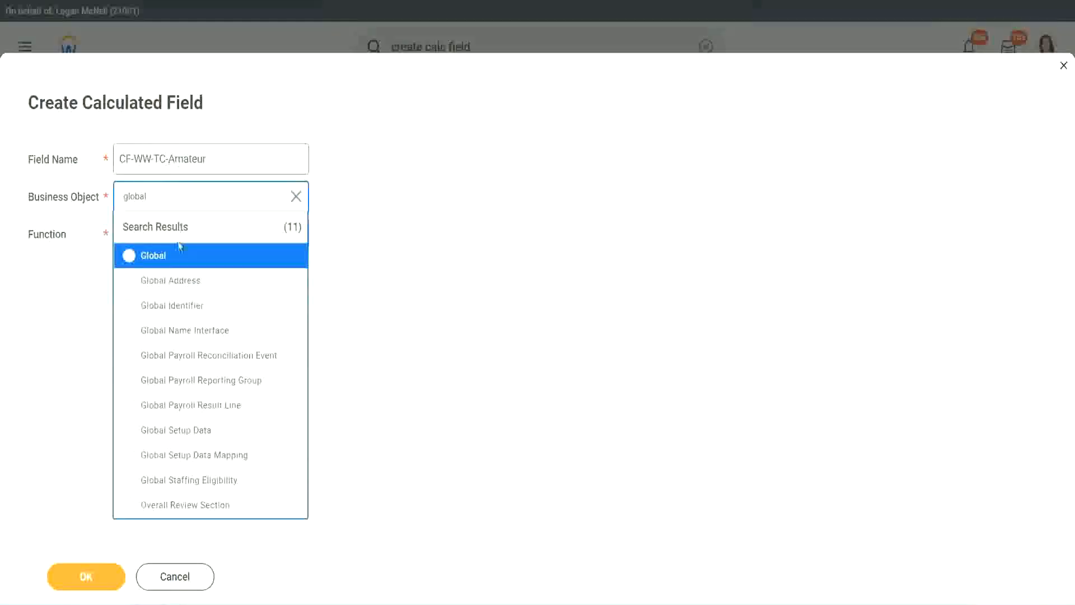
{"action": "left_click", "coordinate": [168, 265]}
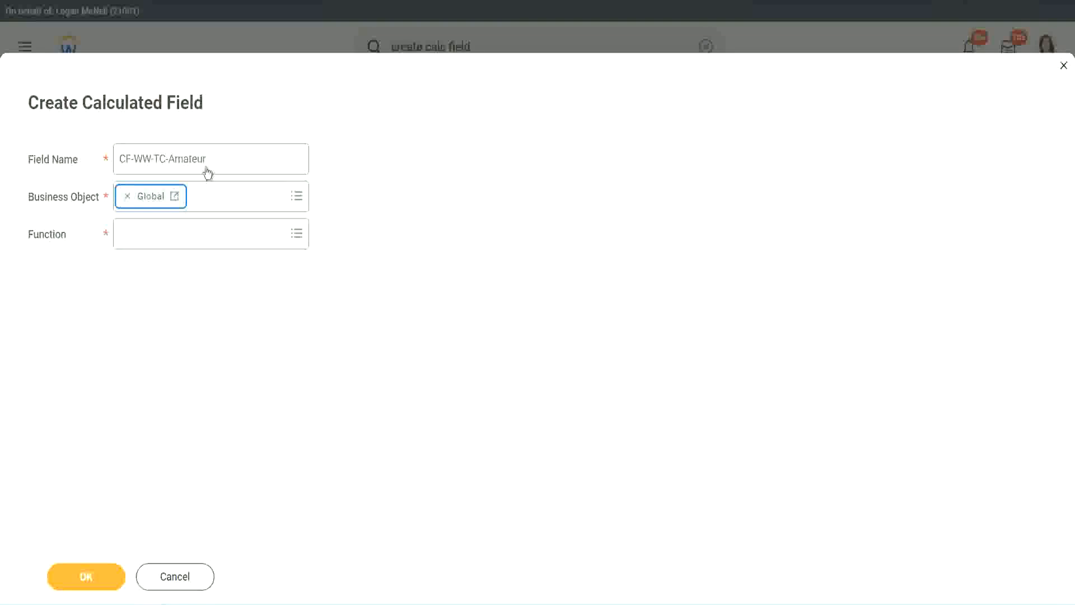
{"action": "triple_click", "coordinate": [278, 151]}
{"action": "left_click", "coordinate": [240, 158]}
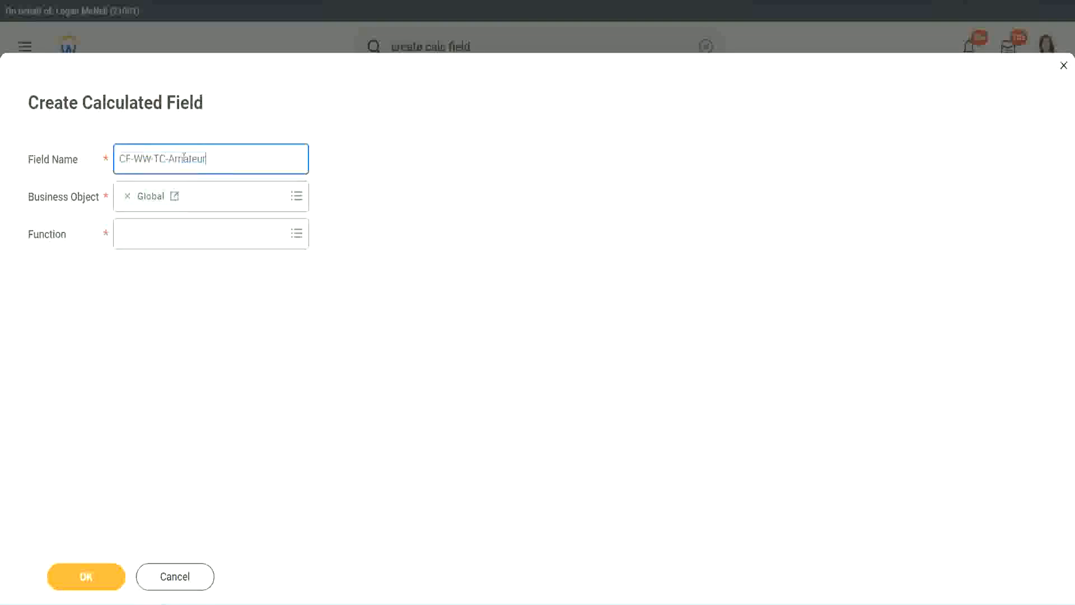
{"action": "double_click", "coordinate": [187, 158]}
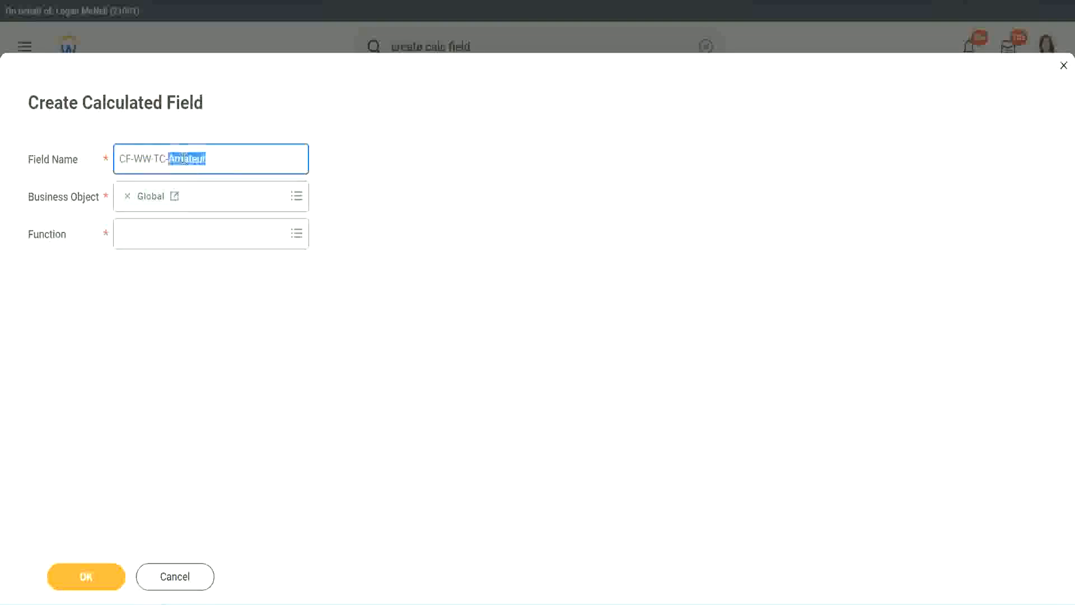
{"action": "left_click", "coordinate": [223, 156]}
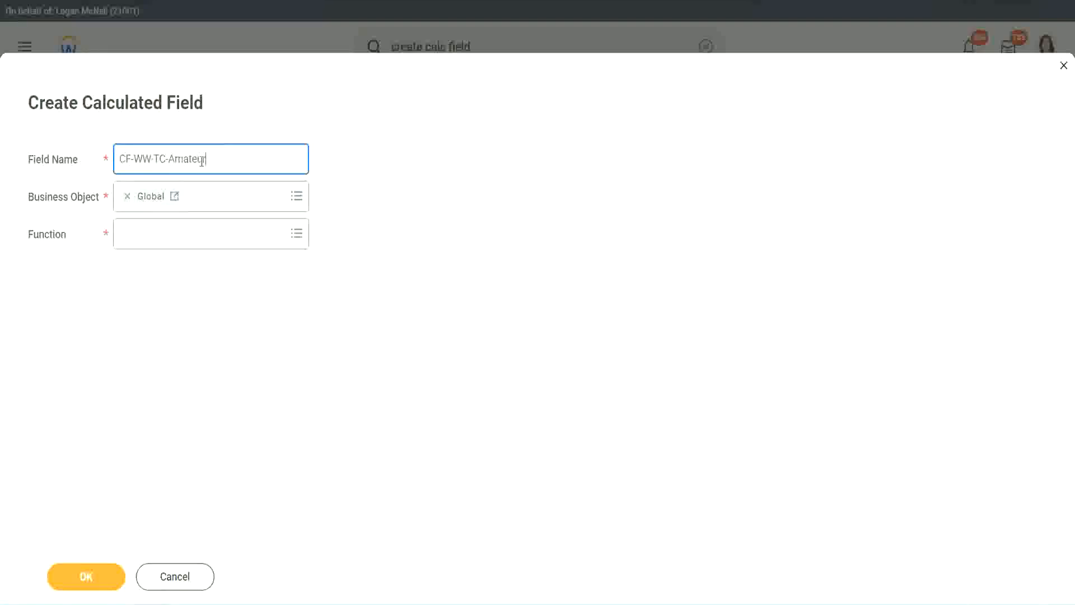
{"action": "double_click", "coordinate": [202, 160]}
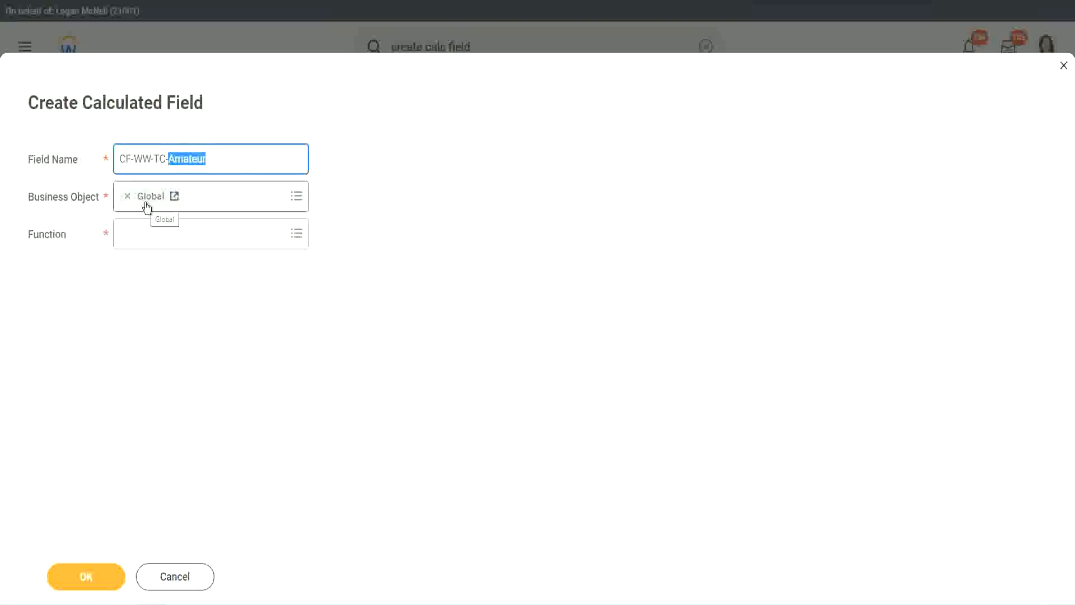
Choose Text Constant as the calculated field's function and continue to its definition
{"action": "left_click", "coordinate": [151, 238]}
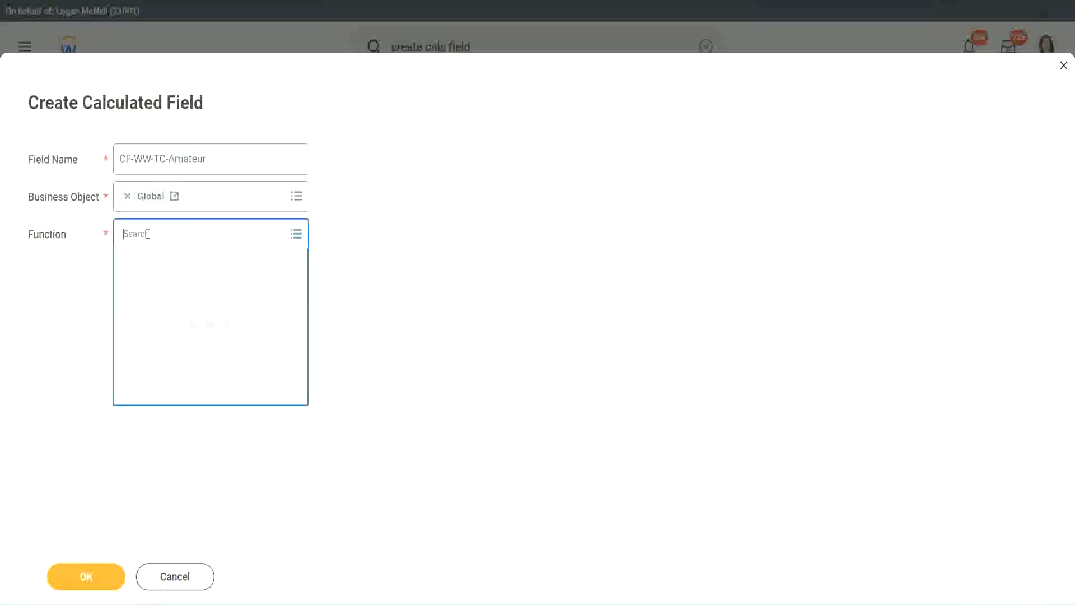
{"action": "type", "text": "text const"}
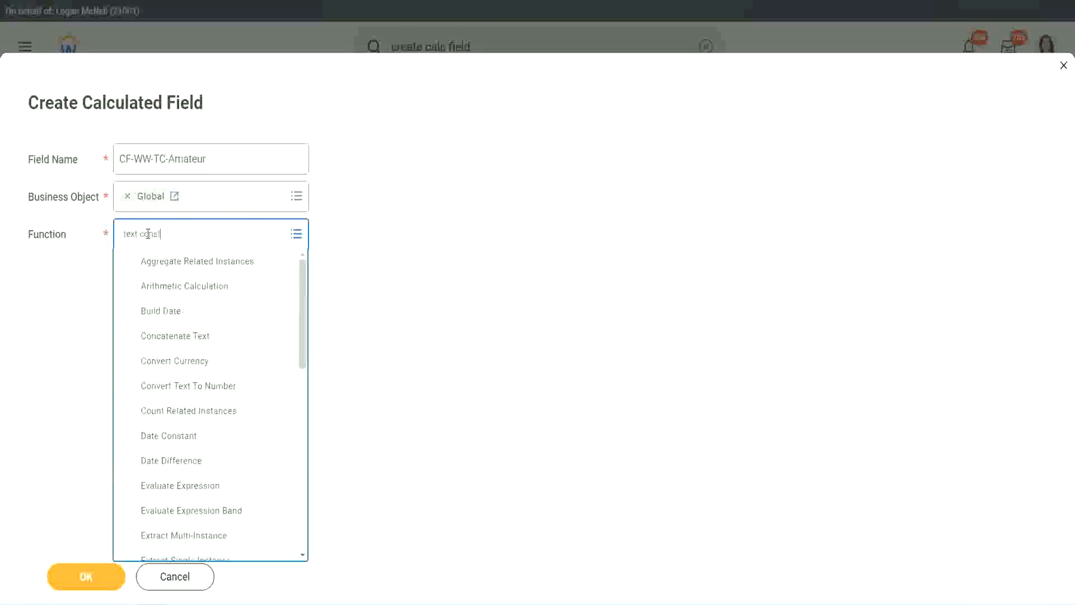
{"action": "key", "text": "Return"}
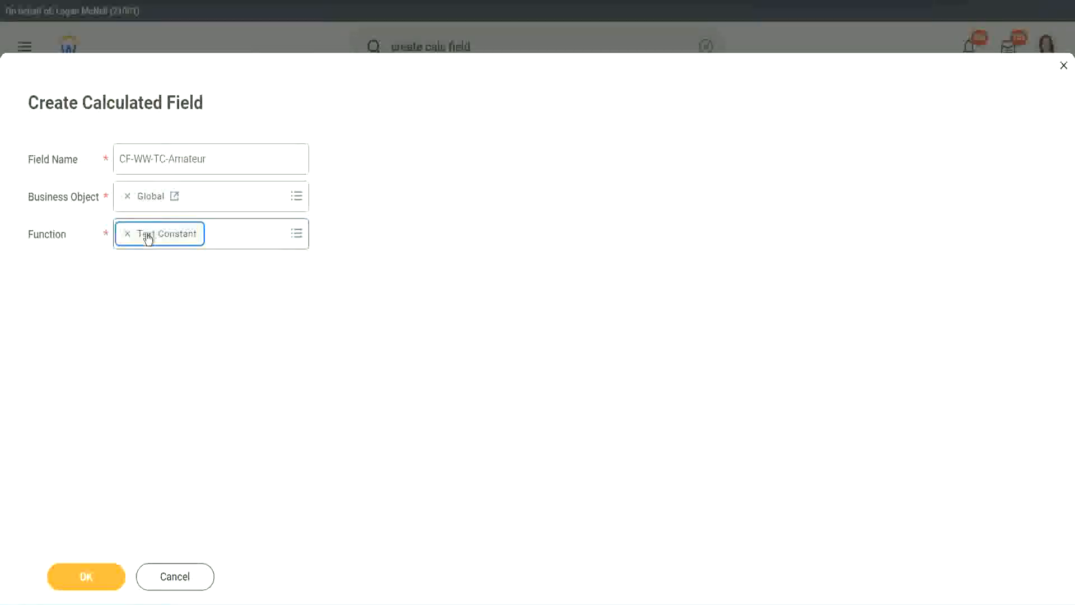
{"action": "left_click", "coordinate": [90, 586]}
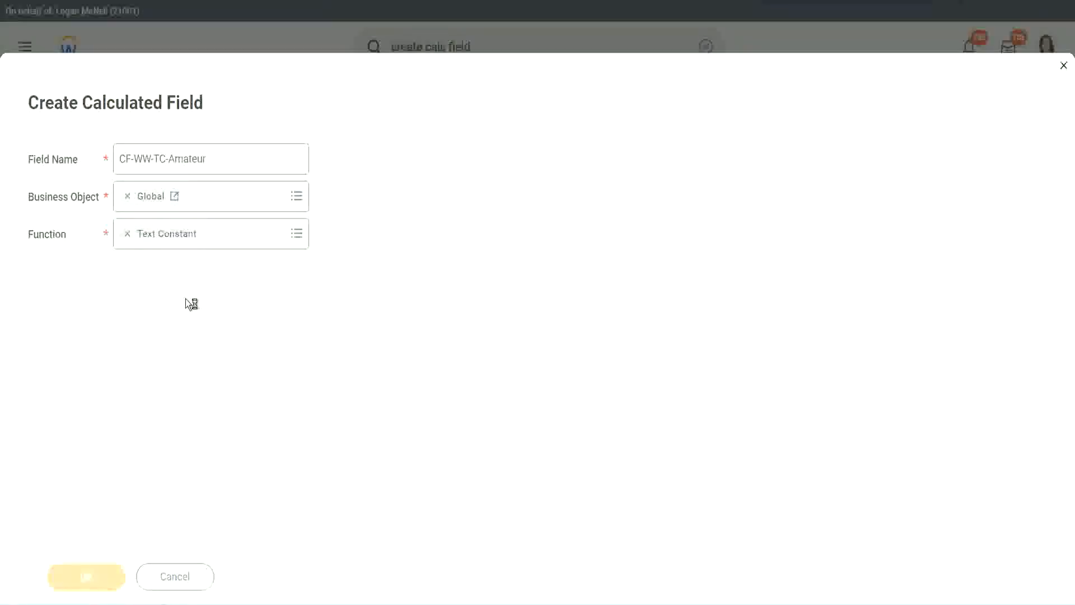
Set the text constant to Amateur and save the field as the first row's return value
{"action": "left_click", "coordinate": [179, 317]}
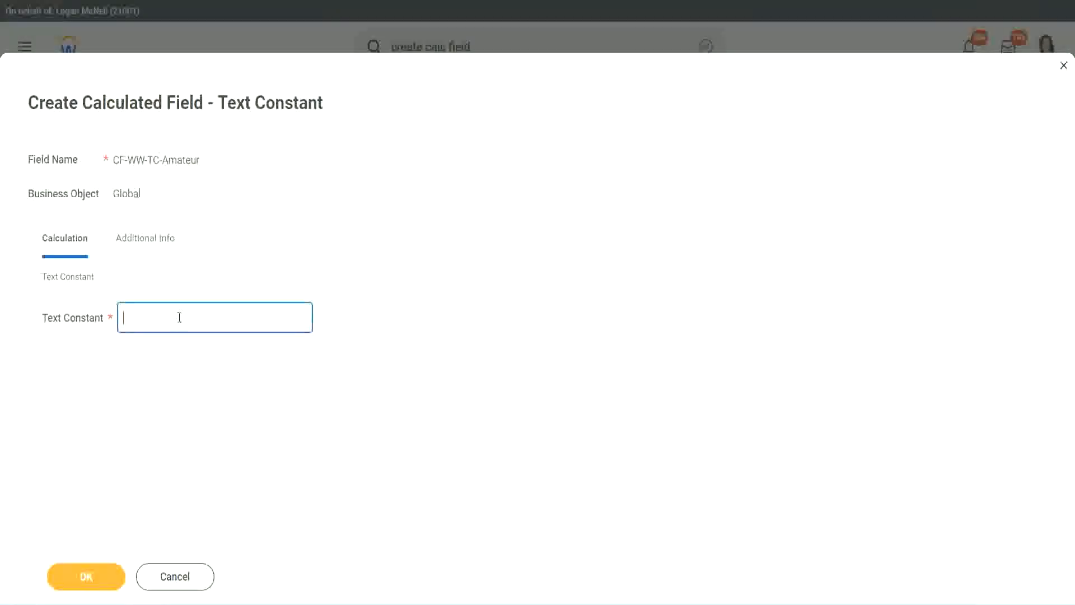
{"action": "type", "text": "Amateur"}
{"action": "left_click", "coordinate": [93, 581]}
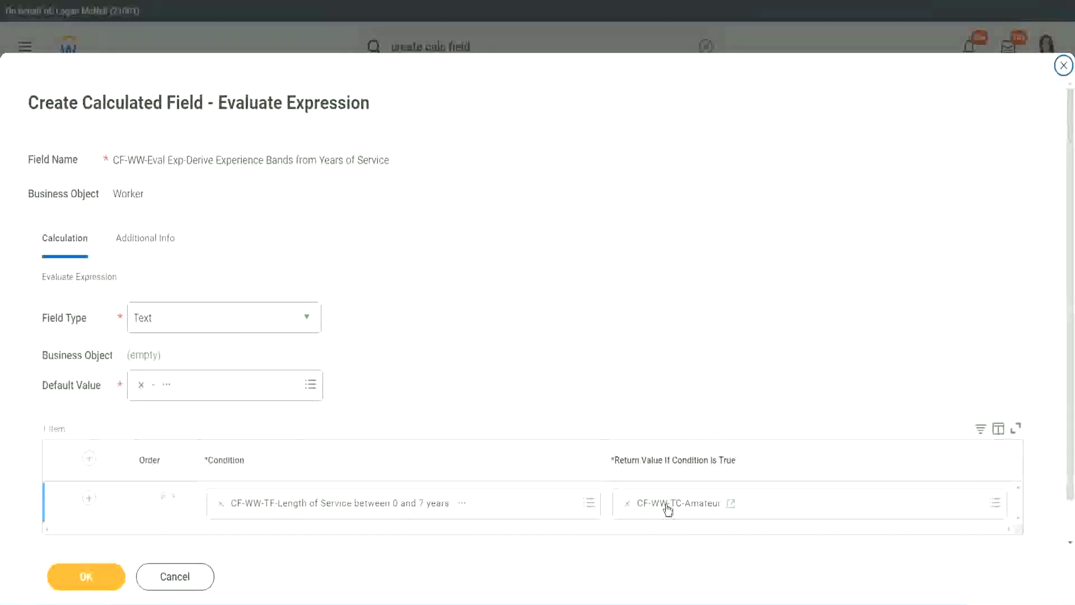
Copy the first return value's name and add three blank rows below the first condition
{"action": "right_click", "coordinate": [667, 507]}
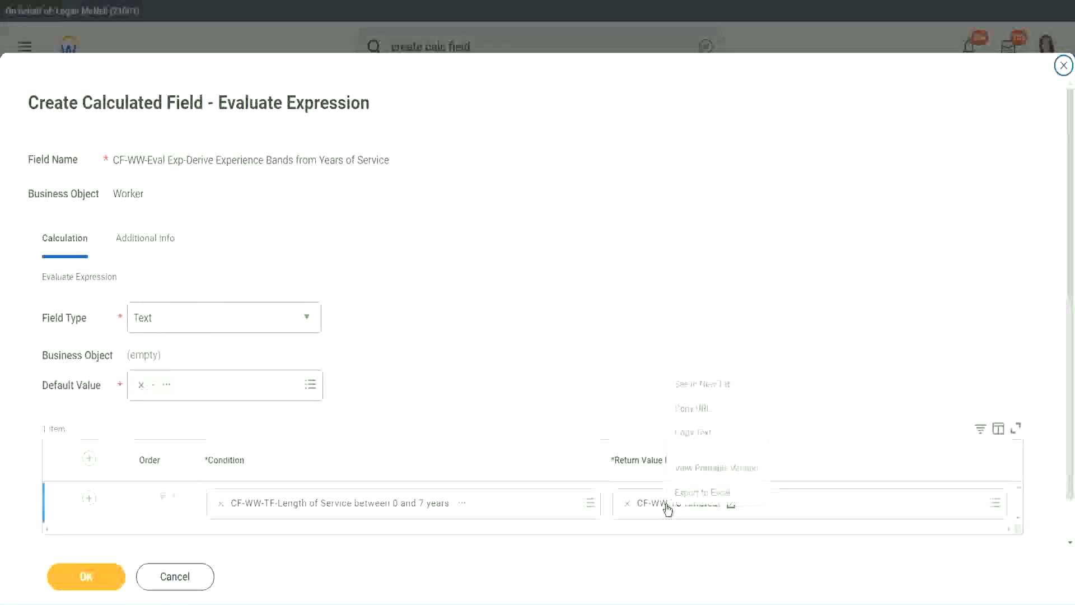
{"action": "left_click", "coordinate": [703, 434]}
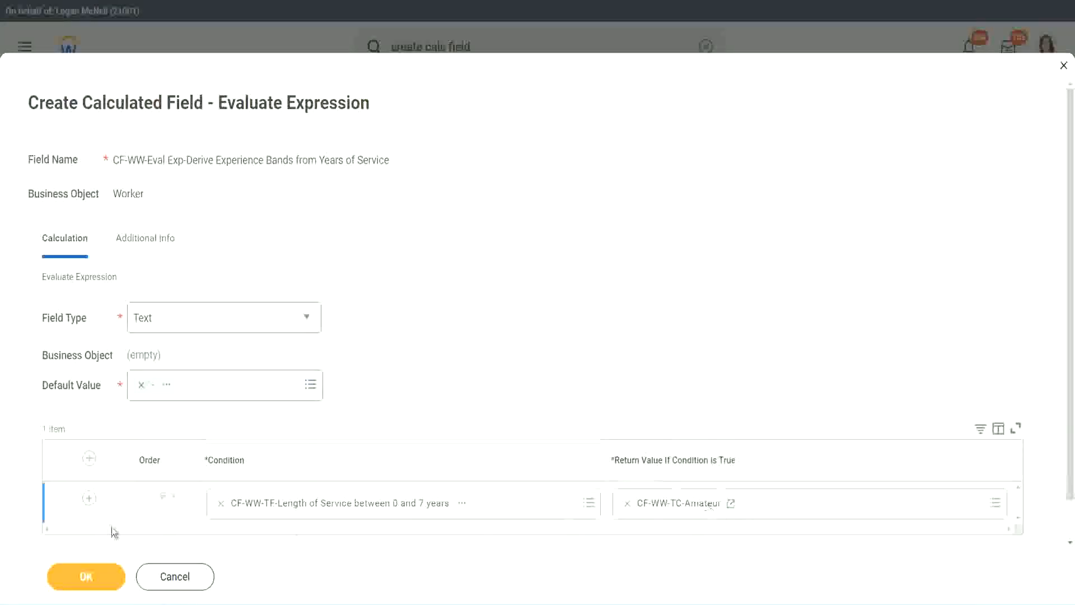
{"action": "left_click", "coordinate": [72, 514]}
{"action": "left_click", "coordinate": [89, 499]}
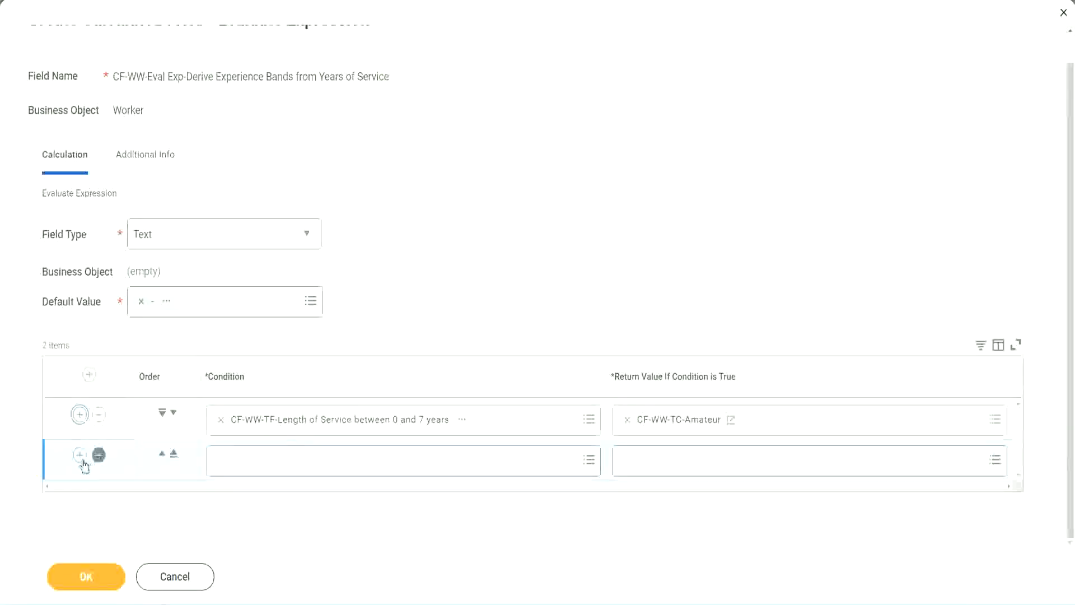
{"action": "left_click", "coordinate": [80, 455]}
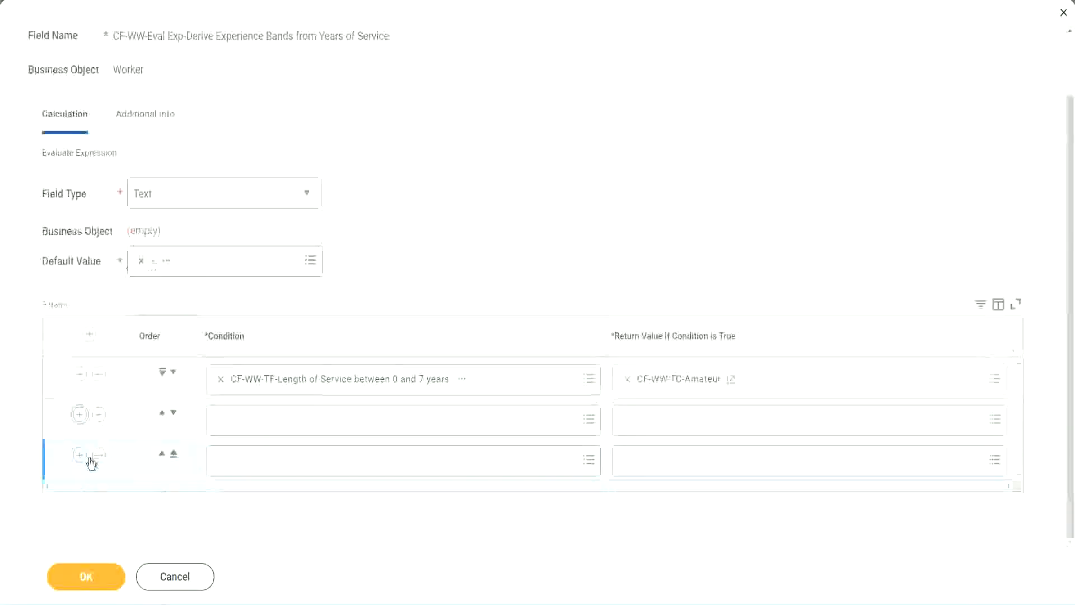
Set the second row's condition to CF-WW-TF-Length of Service between 8 and 15 years
{"action": "left_click", "coordinate": [264, 419]}
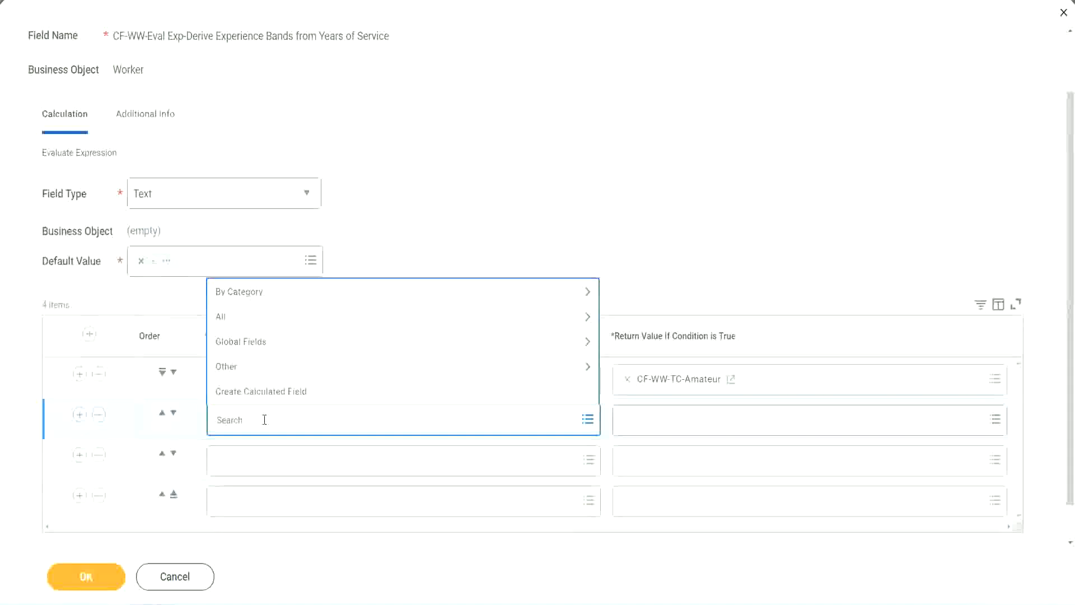
{"action": "type", "text": "cf-ww"}
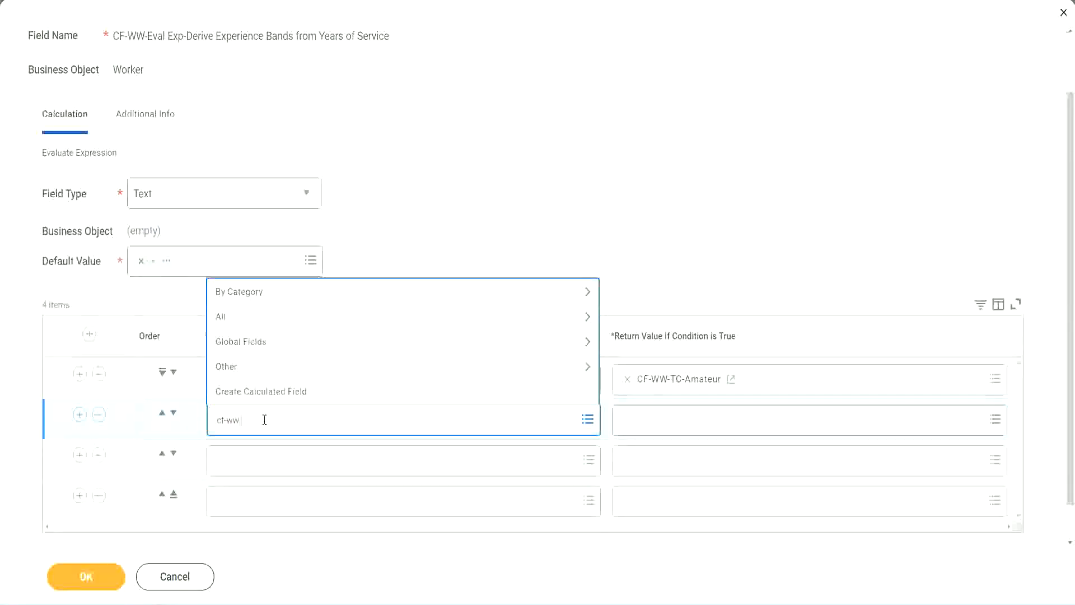
{"action": "type", "text": "-tf"}
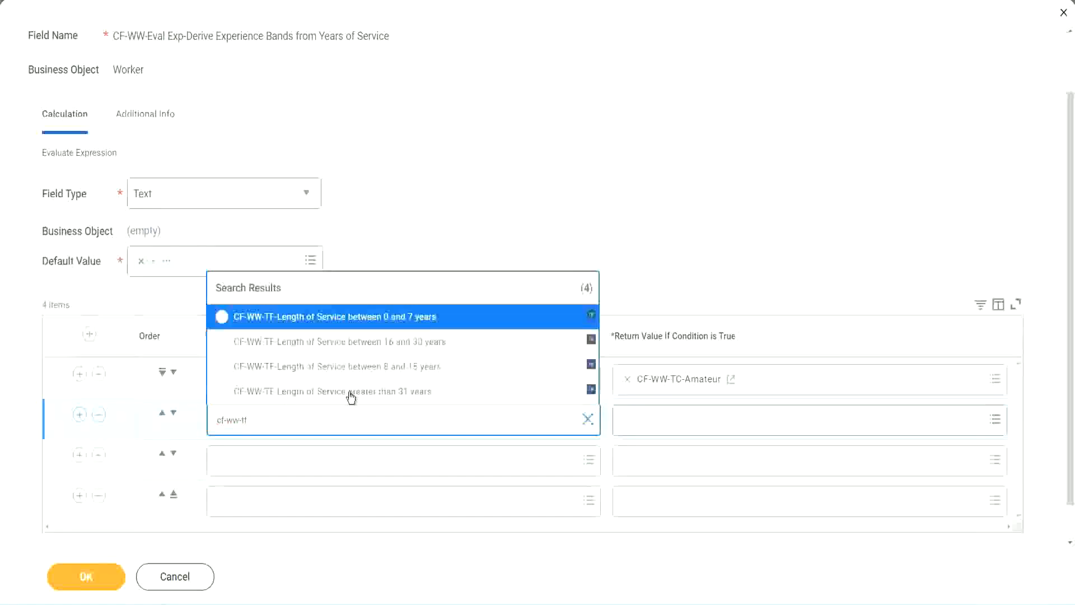
{"action": "left_click", "coordinate": [415, 368]}
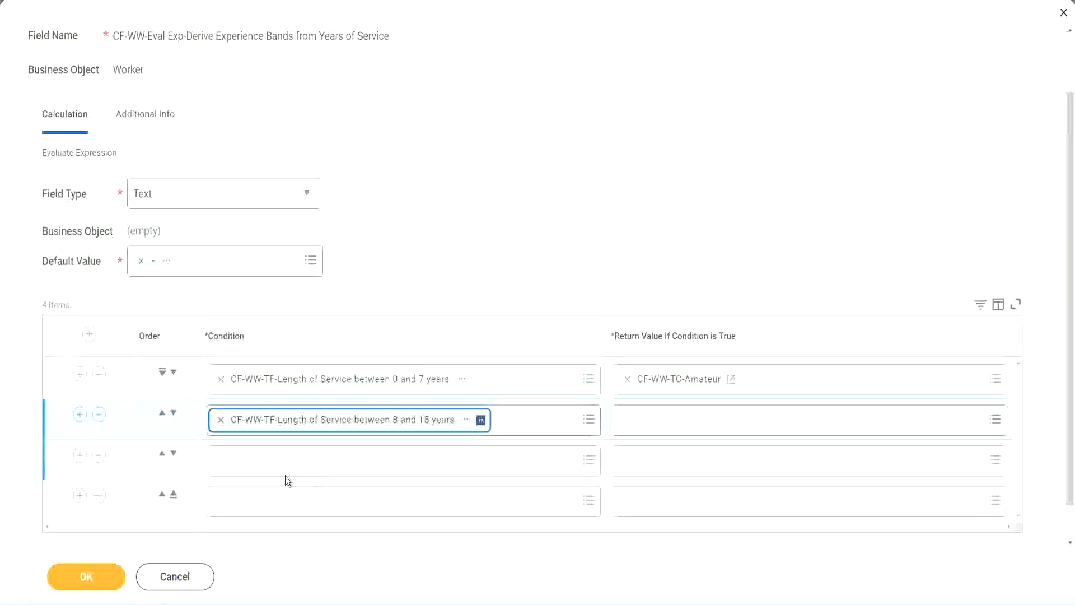
Set the third row's condition to CF-WW-TF-Length of Service between 16 and 30 years
{"action": "left_click", "coordinate": [272, 460]}
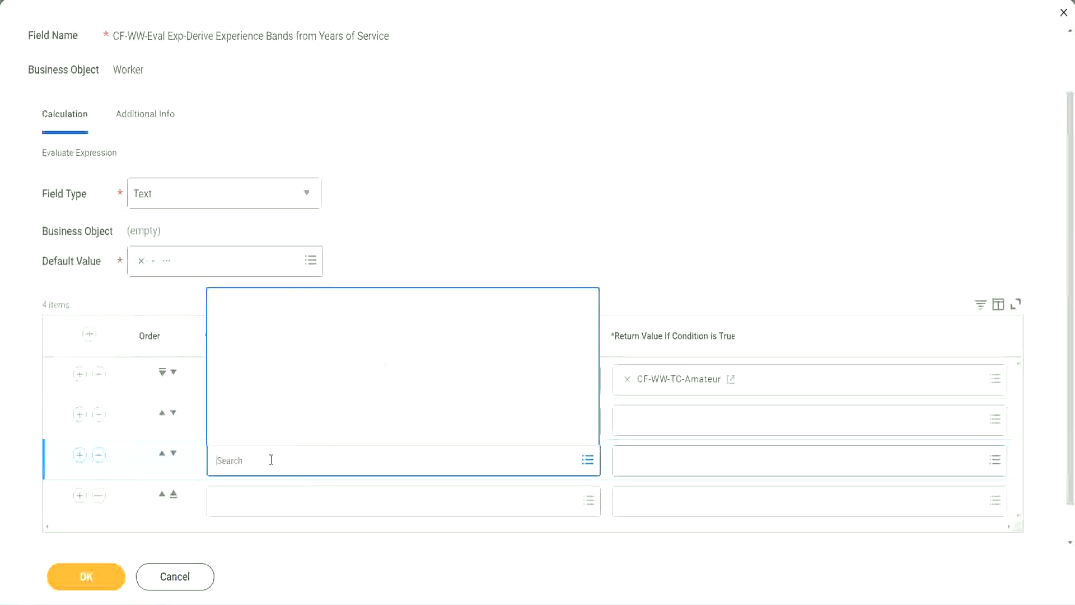
{"action": "type", "text": "cf-ww"}
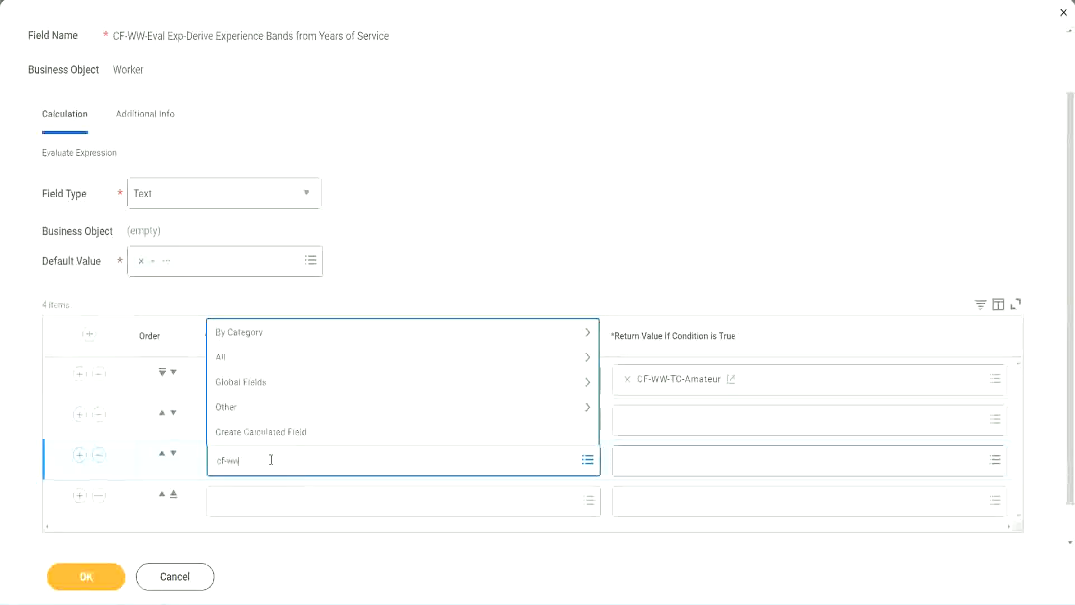
{"action": "type", "text": "-tf"}
{"action": "key", "text": "Return"}
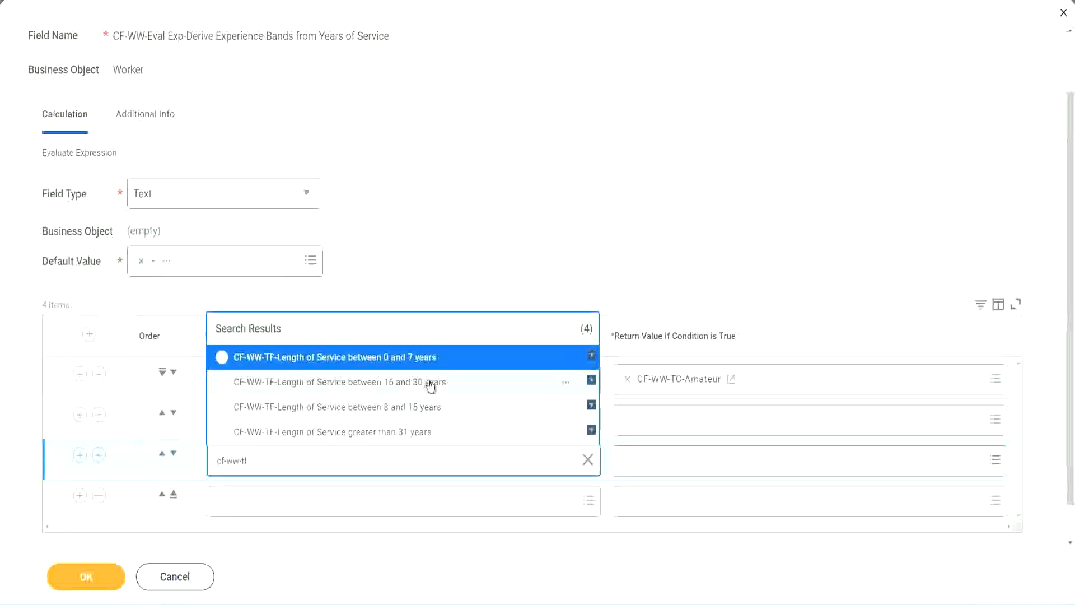
{"action": "left_click", "coordinate": [432, 389]}
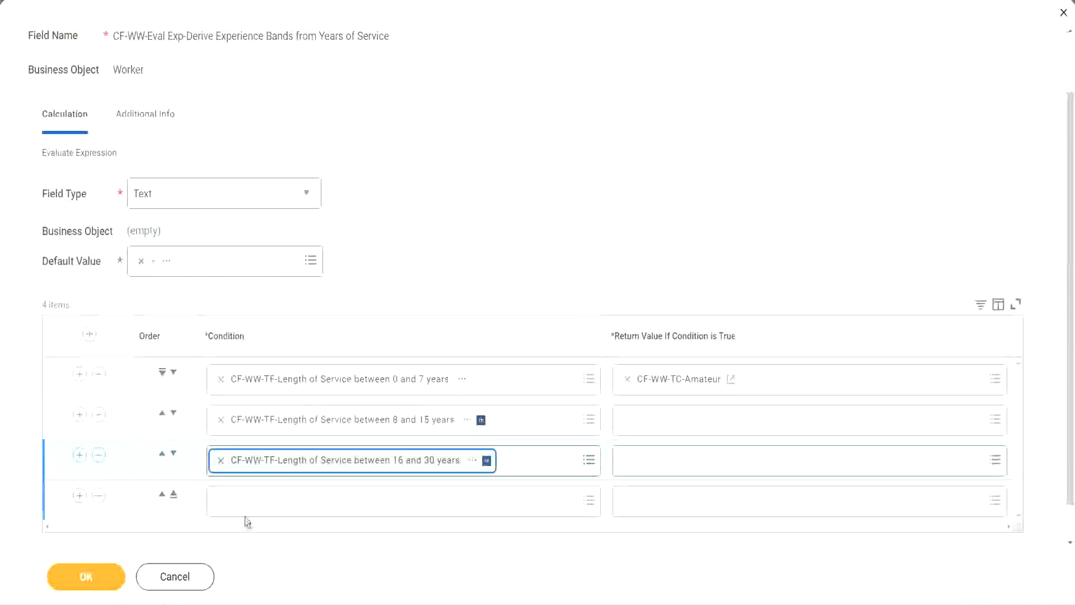
Set the fourth row's condition to CF-WW-TF-Length of Service greater than 31 years
{"action": "left_click", "coordinate": [254, 503]}
{"action": "type", "text": "cf-ww"}
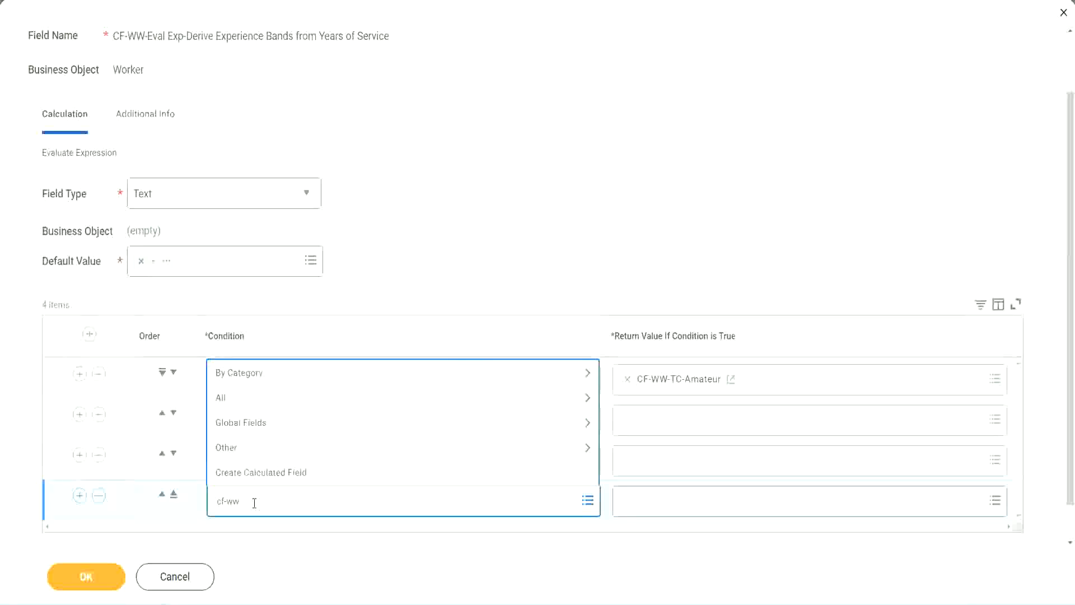
{"action": "type", "text": " tf 31"}
{"action": "key", "text": "Return"}
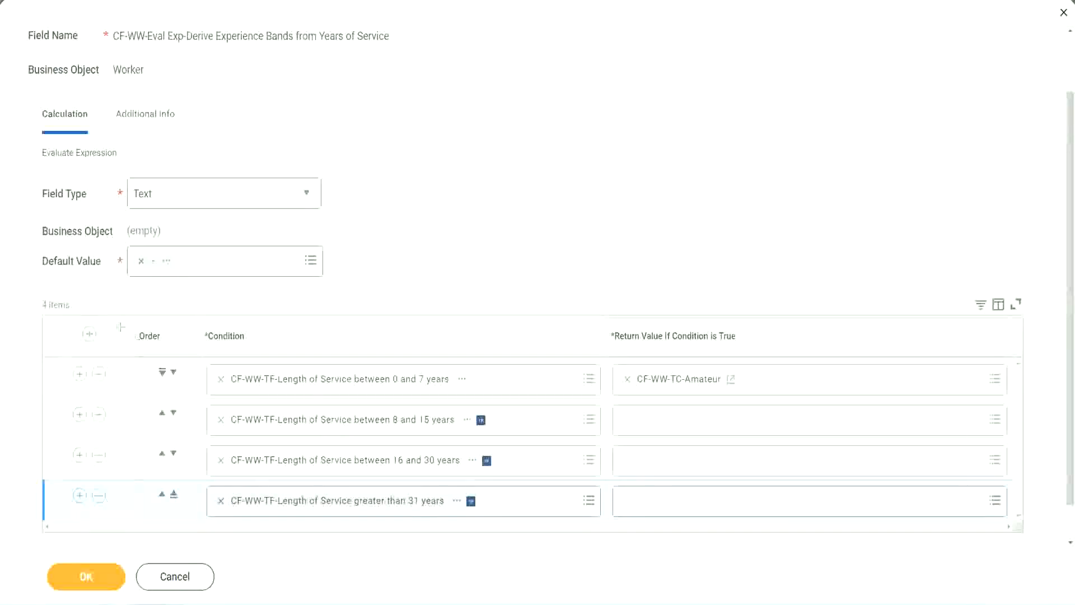
Move the 8 to 15 years condition above the 0 to 7 years condition and restore the original order
{"action": "left_click_drag", "start_coordinate": [120, 327], "coordinate": [119, 441]}
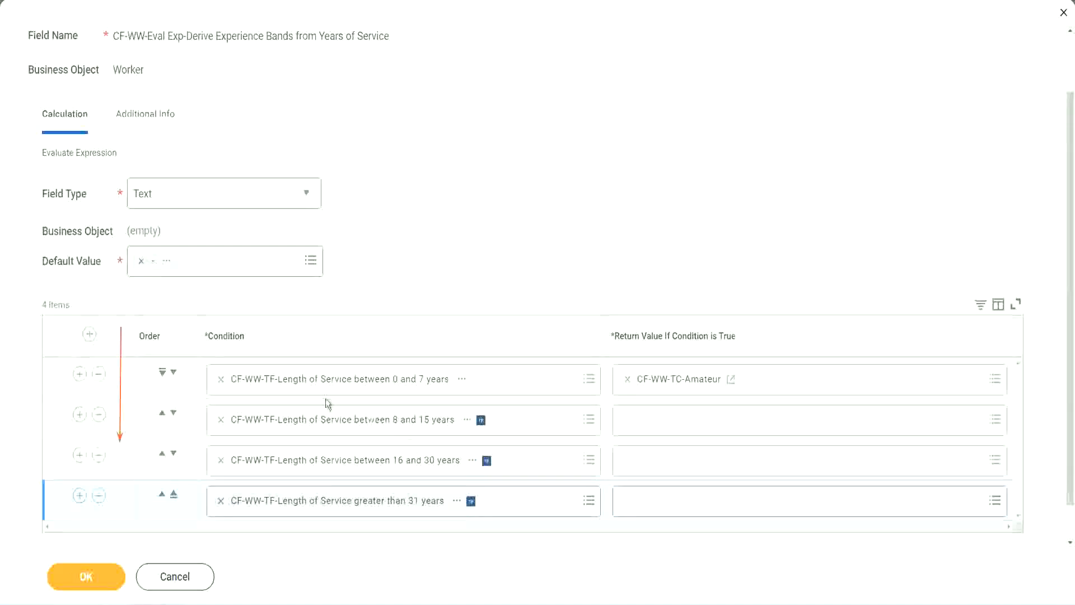
{"action": "left_click", "coordinate": [162, 415]}
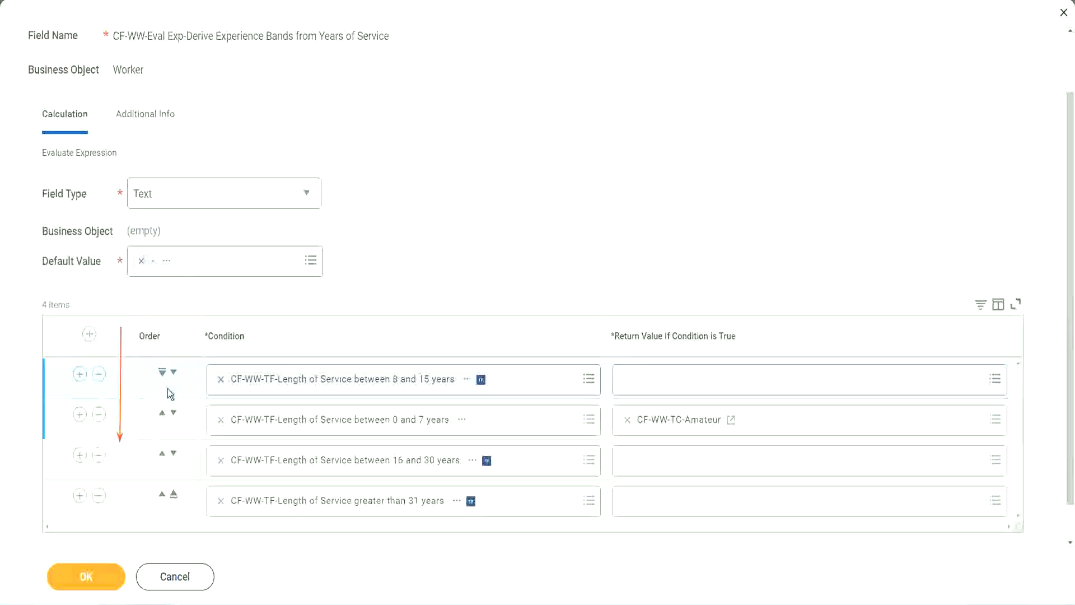
{"action": "left_click", "coordinate": [174, 372]}
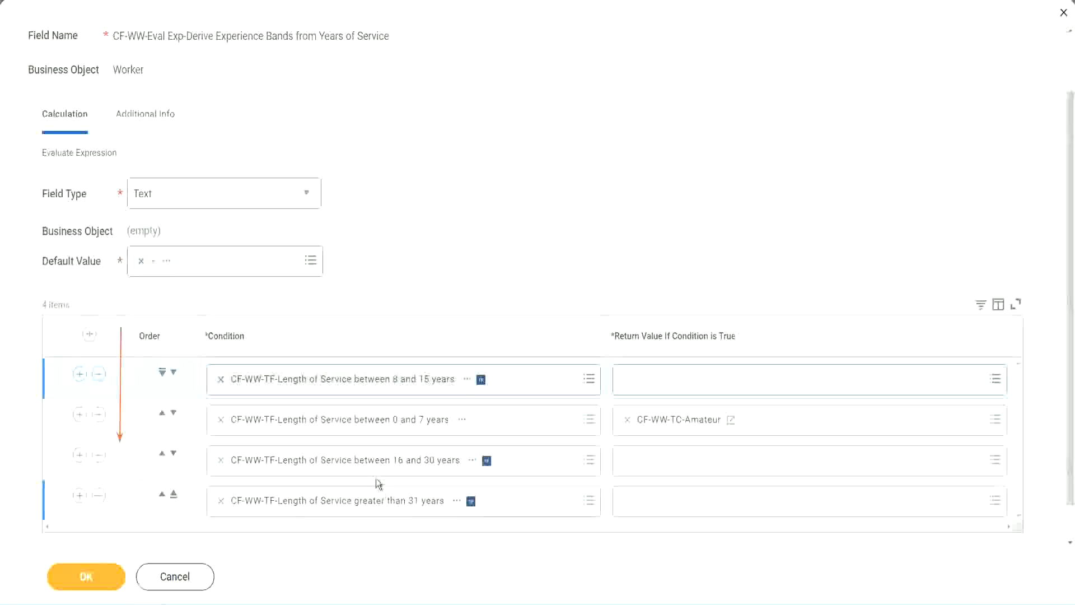
{"action": "right_click", "coordinate": [681, 429]}
{"action": "left_click", "coordinate": [703, 483]}
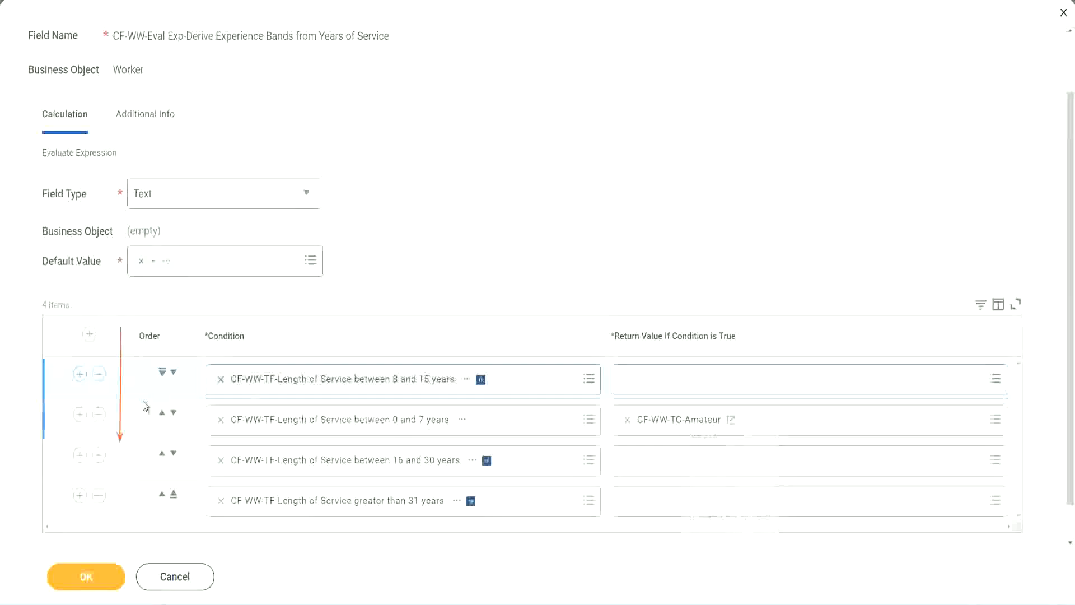
{"action": "left_click", "coordinate": [174, 372]}
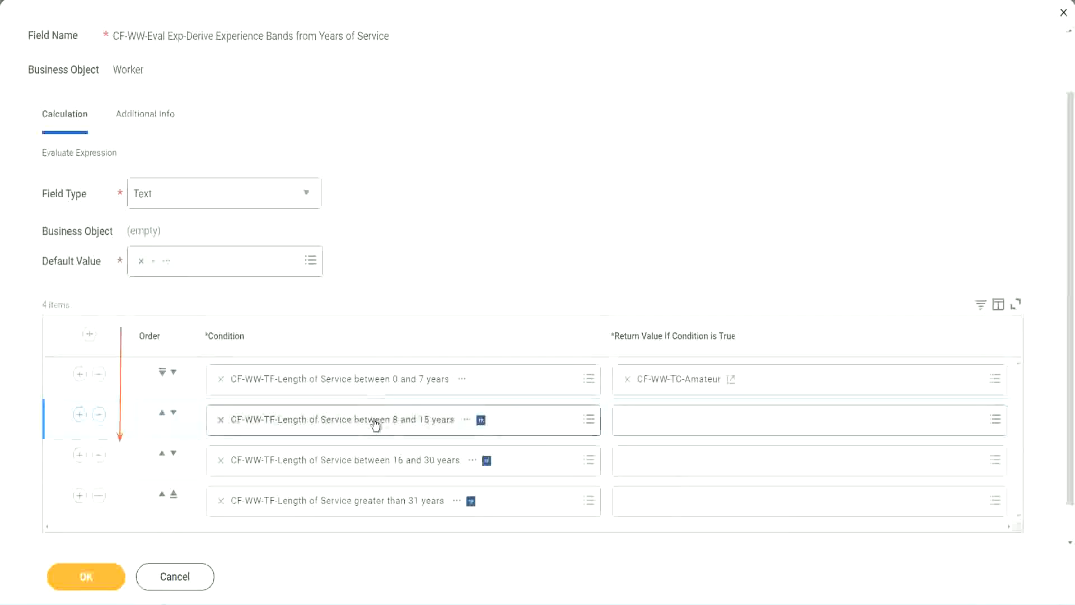
Start a calculated field CF-WW-TC-Experienced for the 8 to 15 years return value, using business object Global and function Text Constant
{"action": "left_click", "coordinate": [627, 420]}
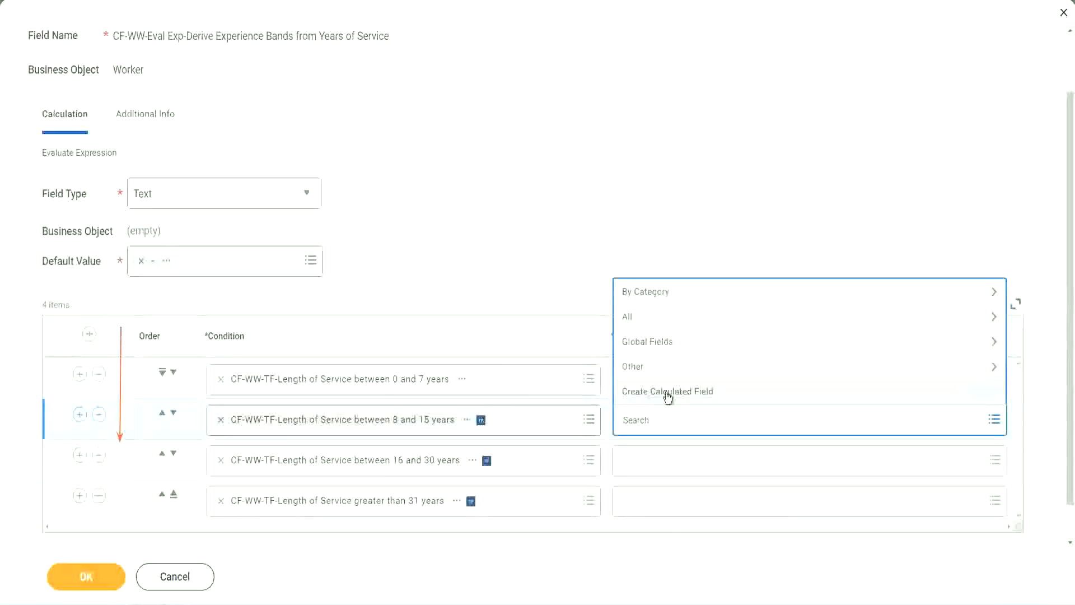
{"action": "left_click", "coordinate": [667, 391]}
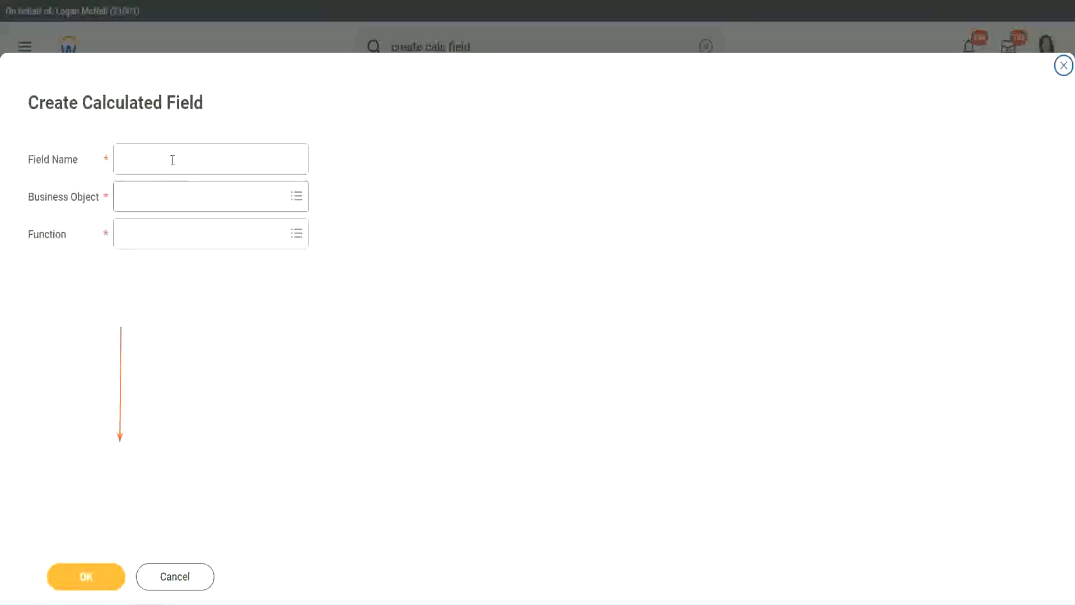
{"action": "left_click", "coordinate": [170, 158]}
{"action": "type", "text": "CF-WW-TC-Amateur"}
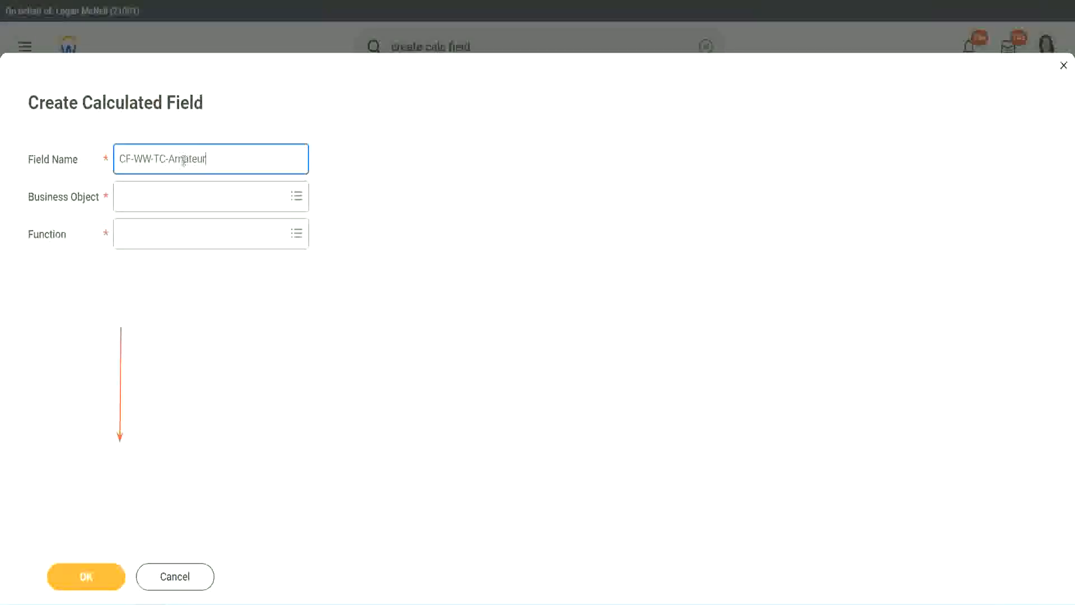
{"action": "double_click", "coordinate": [183, 160]}
{"action": "type", "text": "Experien"}
{"action": "type", "text": "ced"}
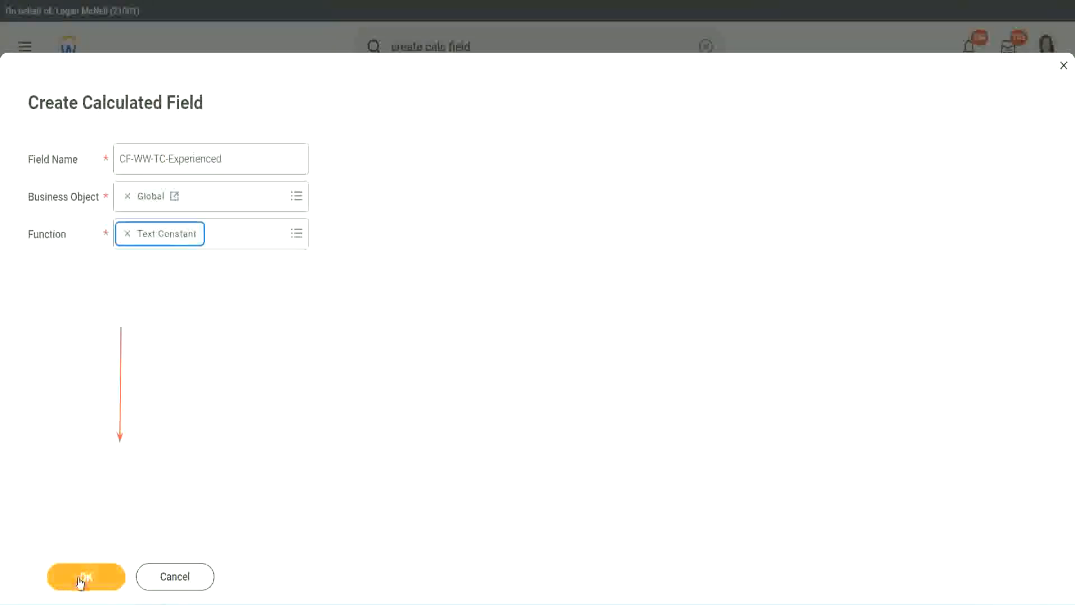
{"action": "left_click", "coordinate": [85, 576]}
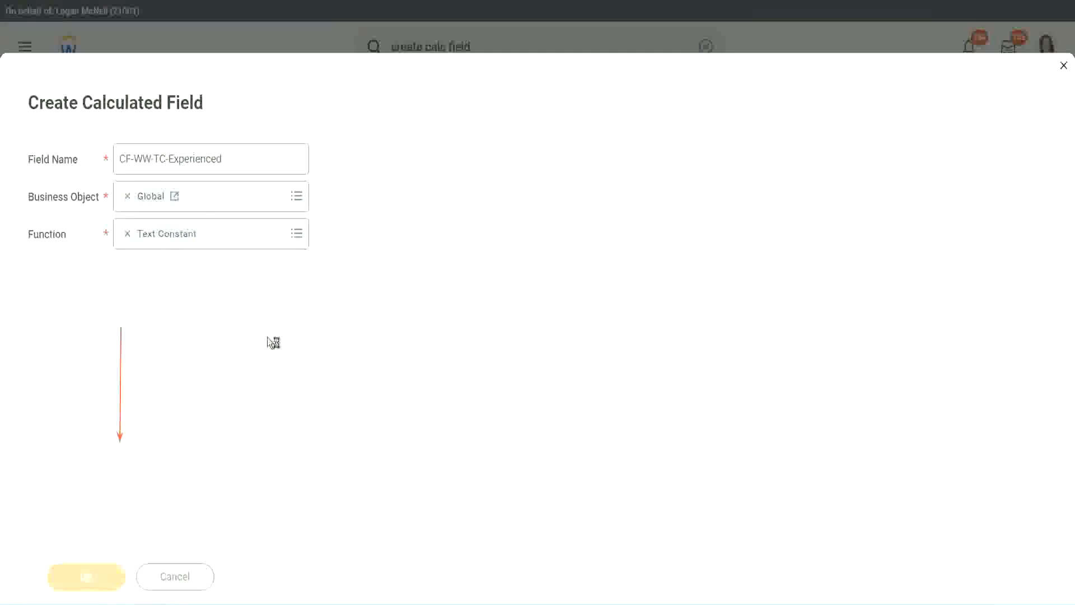
Set the text constant to Experienced and save the field as the second row's return value
{"action": "left_click", "coordinate": [163, 317]}
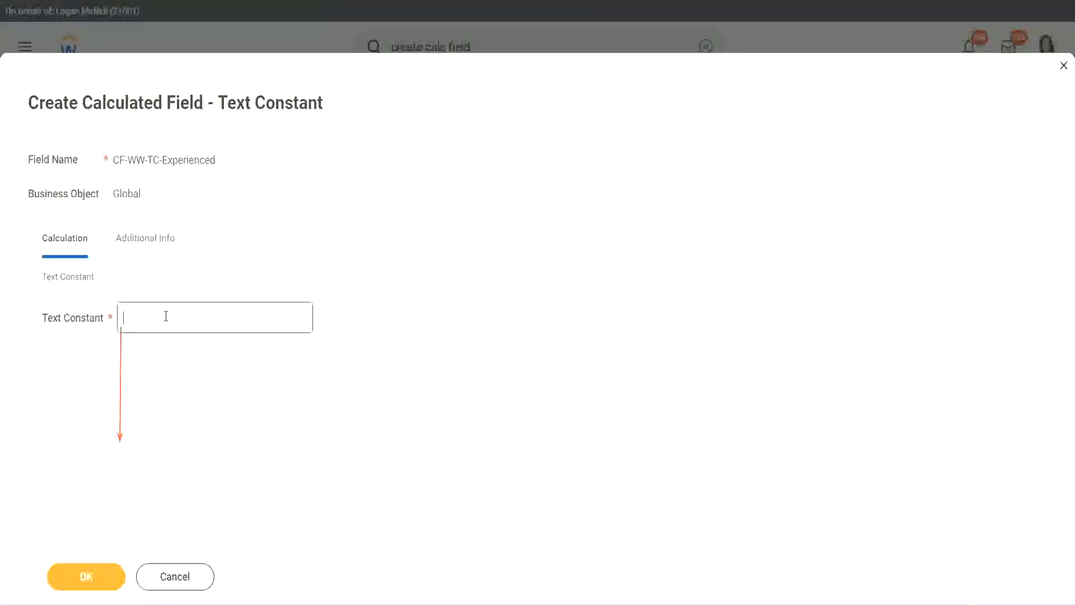
{"action": "type", "text": "Experienced"}
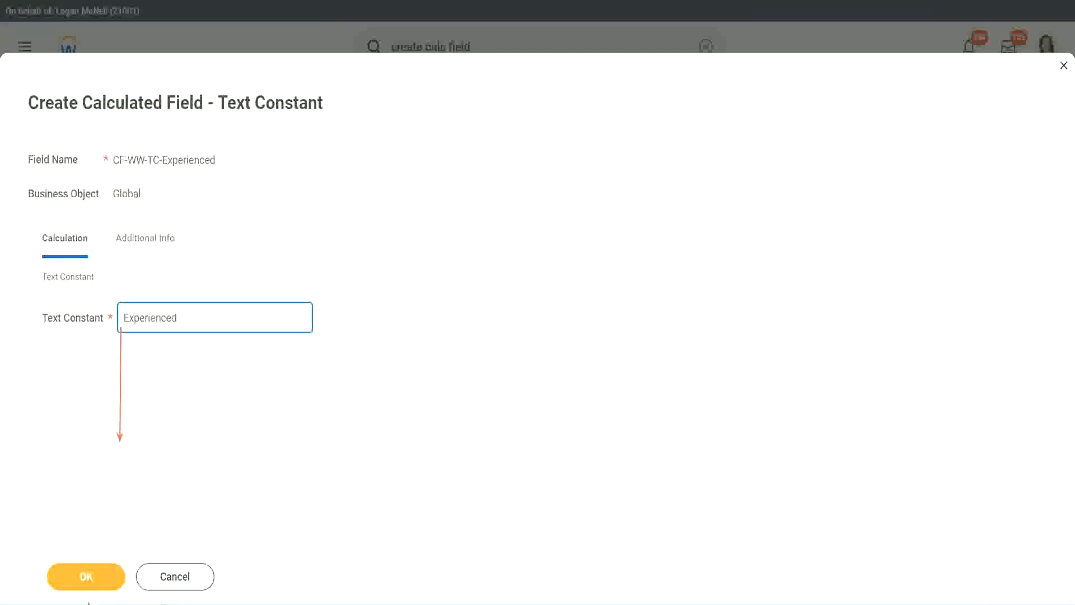
{"action": "left_click", "coordinate": [87, 577]}
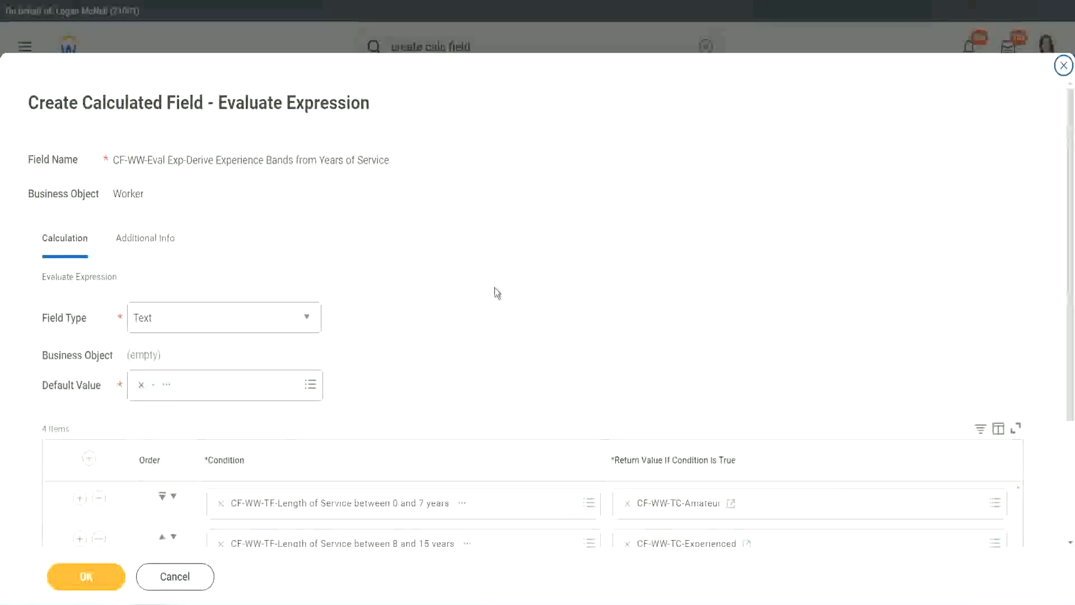
Start a new calculated field for the 16 to 30 years return value, named CF-WW-TC-Senior on the Global business object
{"action": "scroll", "coordinate": [495, 287], "scroll_direction": "down", "scroll_amount": 2}
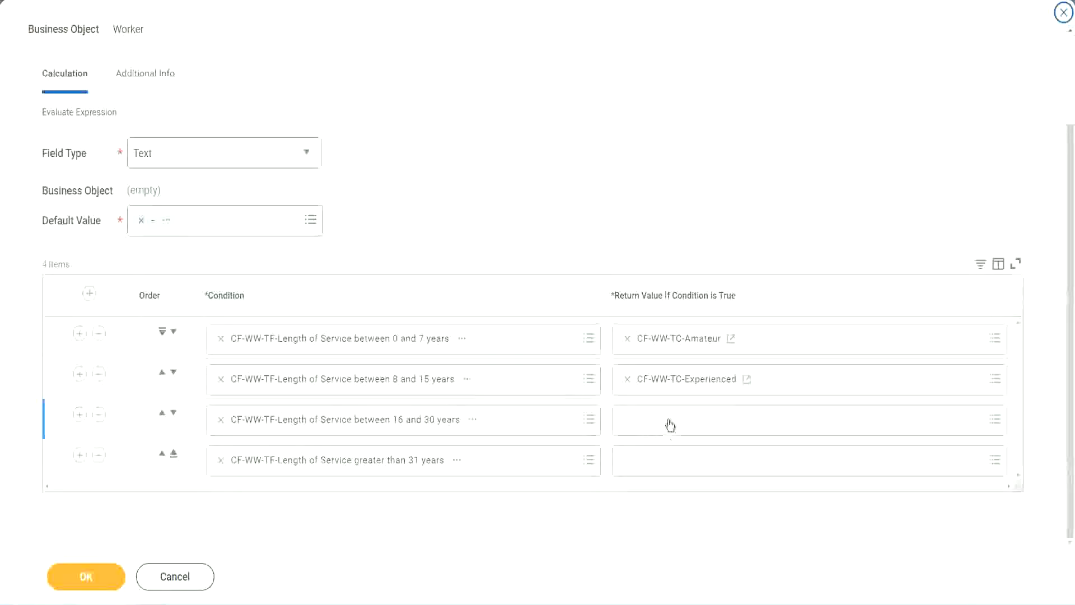
{"action": "left_click", "coordinate": [671, 419]}
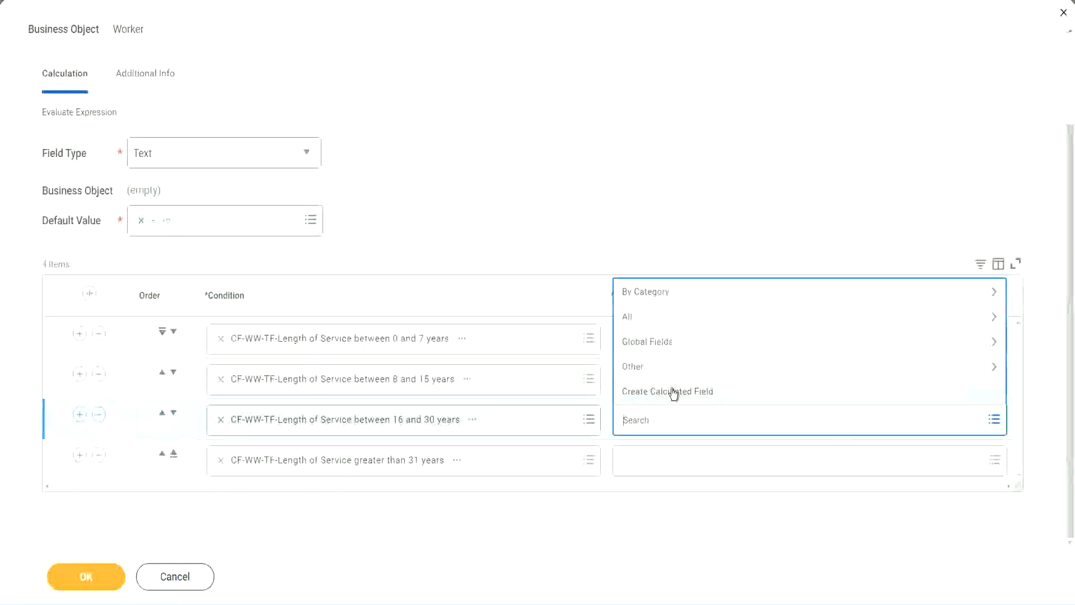
{"action": "key", "text": "Escape"}
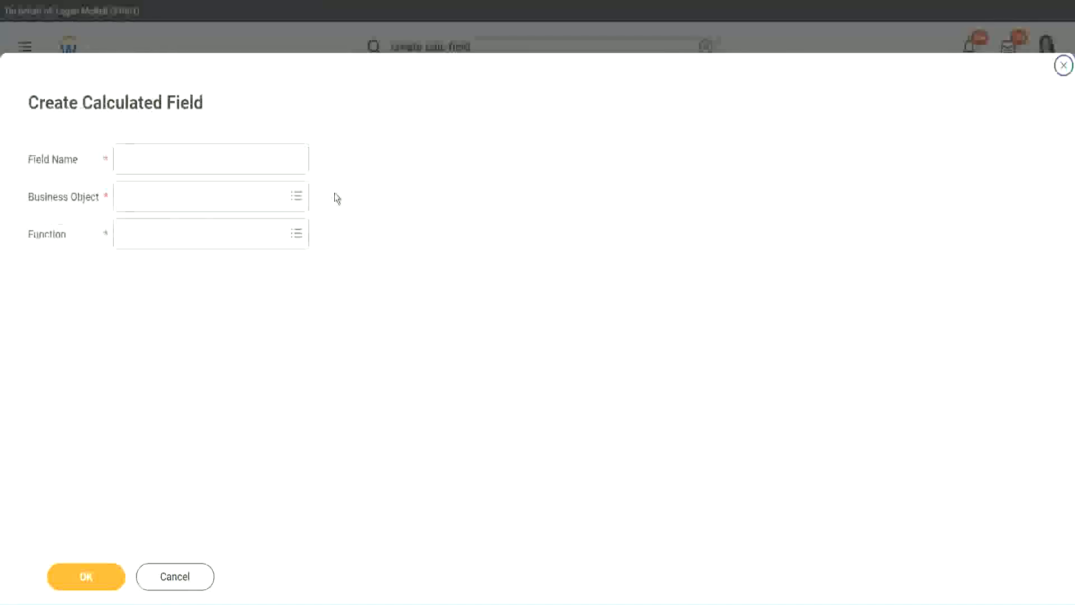
{"action": "left_click", "coordinate": [228, 159]}
{"action": "type", "text": "CF WW TC Amount"}
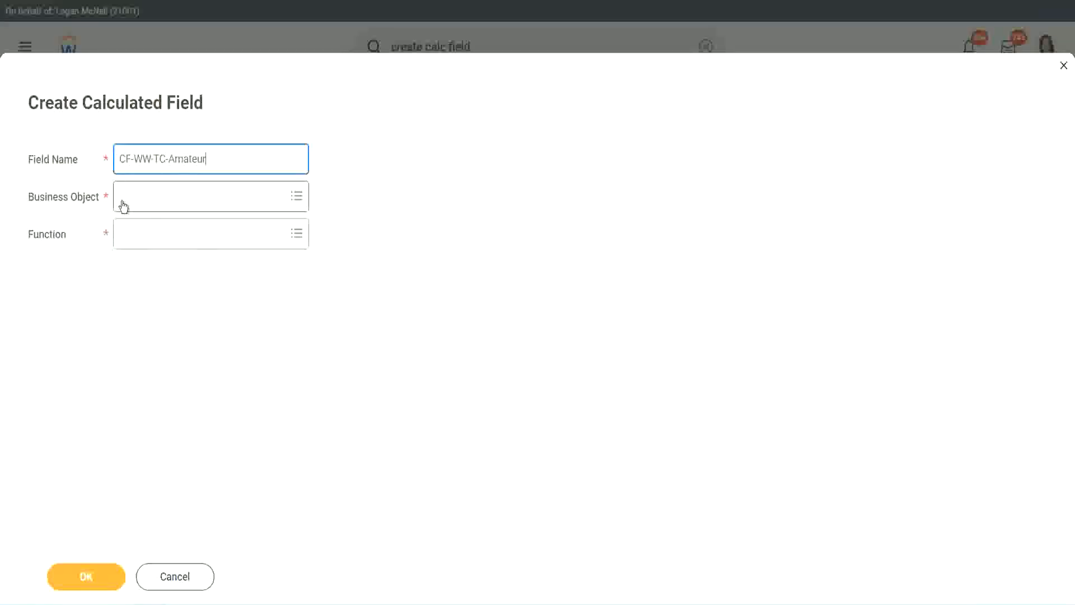
{"action": "left_click", "coordinate": [123, 197]}
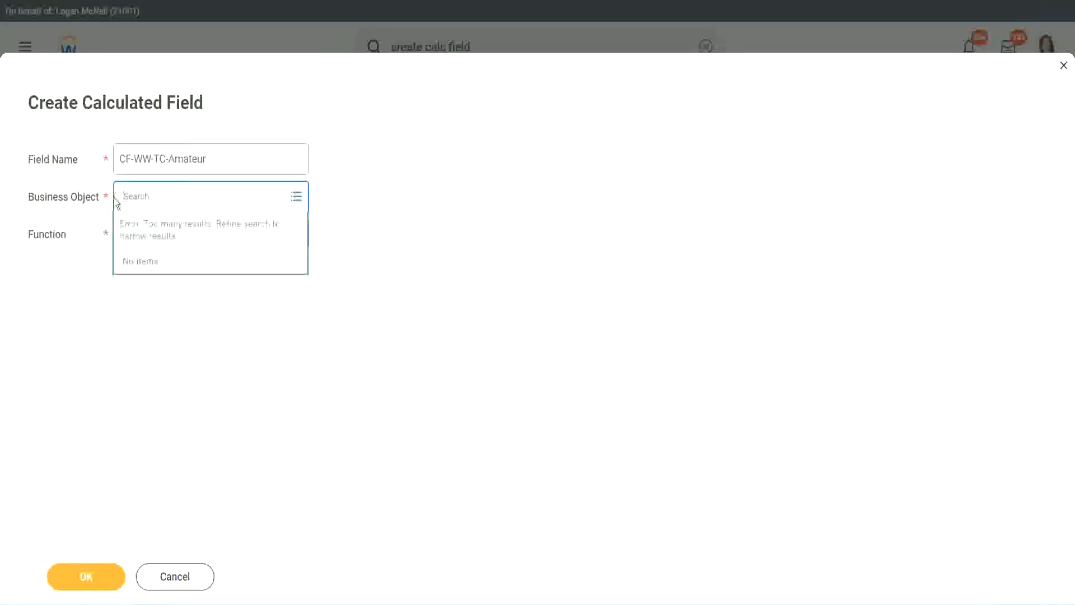
{"action": "type", "text": "global"}
{"action": "key", "text": "Return"}
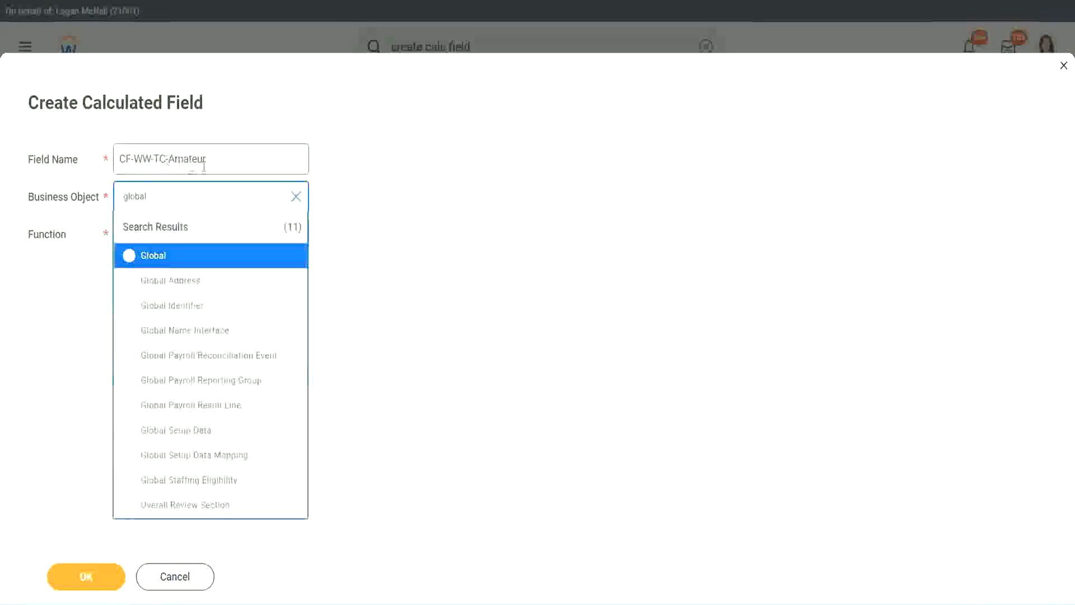
{"action": "left_click", "coordinate": [151, 259]}
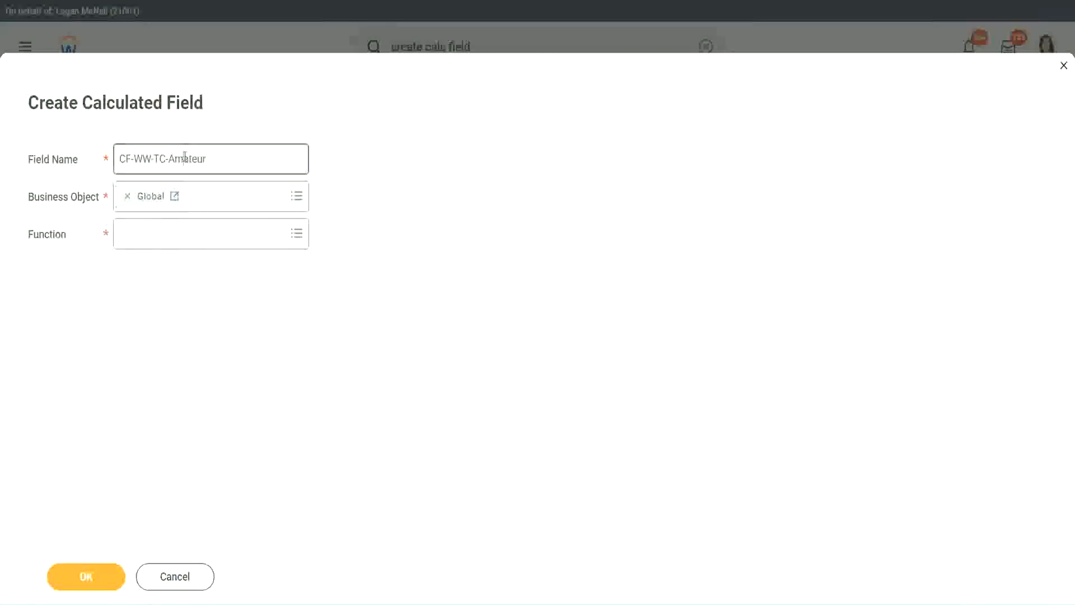
{"action": "double_click", "coordinate": [196, 158]}
{"action": "type", "text": "Senior"}
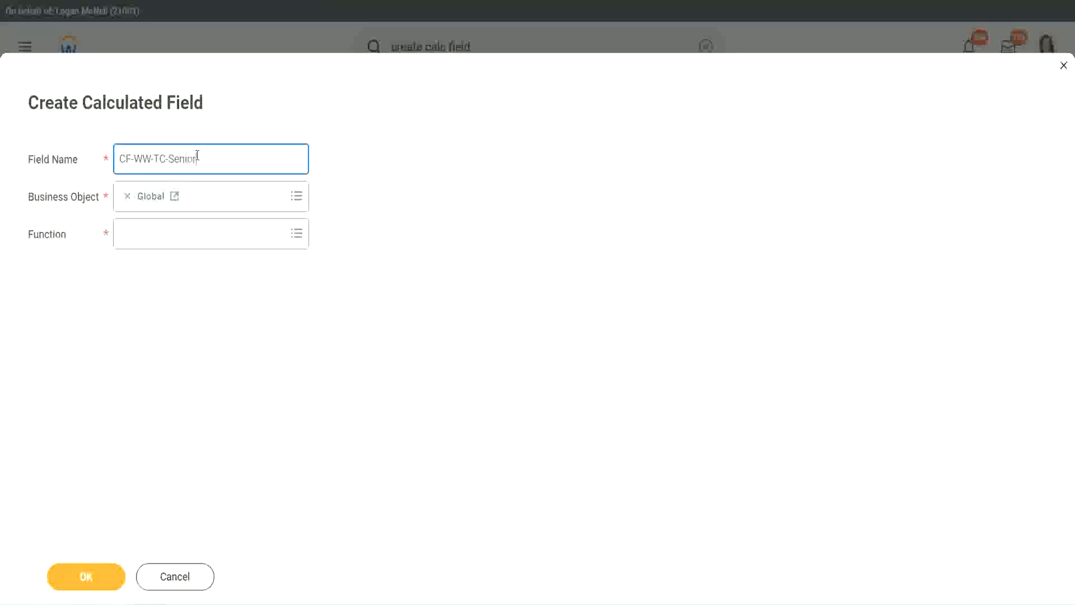
Choose Text Constant as the function of CF-WW-TC-Senior and continue to its definition
{"action": "left_click", "coordinate": [171, 244]}
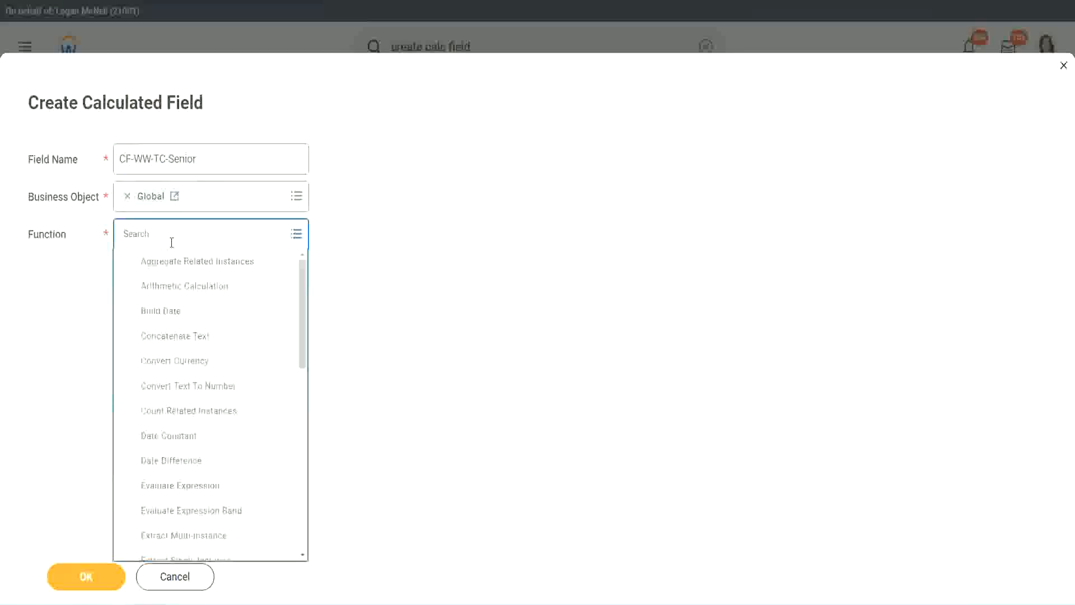
{"action": "type", "text": "tc"}
{"action": "left_click", "coordinate": [168, 287]}
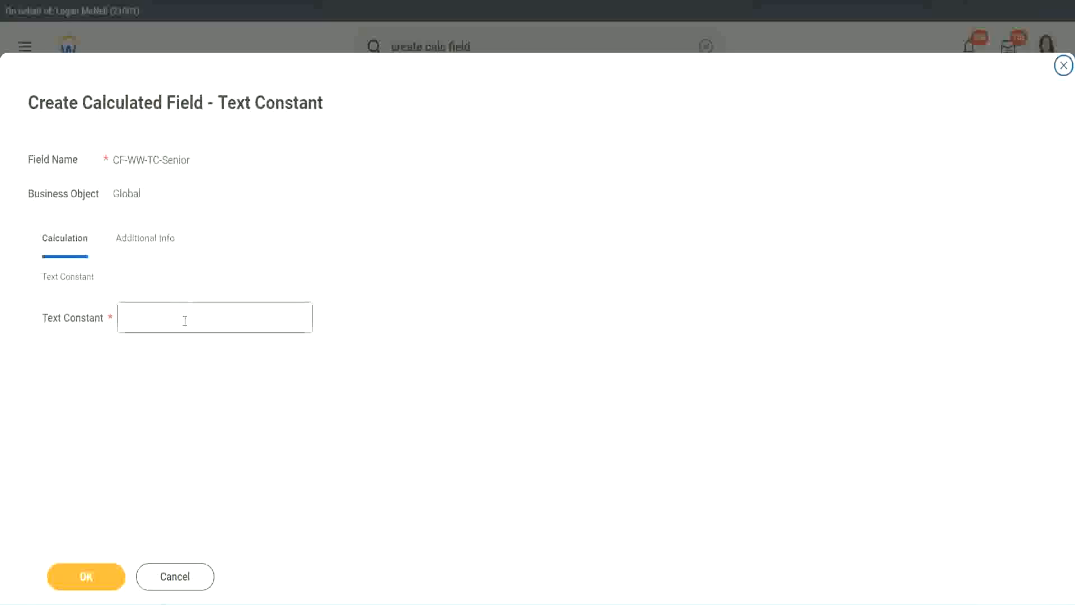
Set the text constant to Senior and save the field as the third row's return value
{"action": "left_click", "coordinate": [180, 315]}
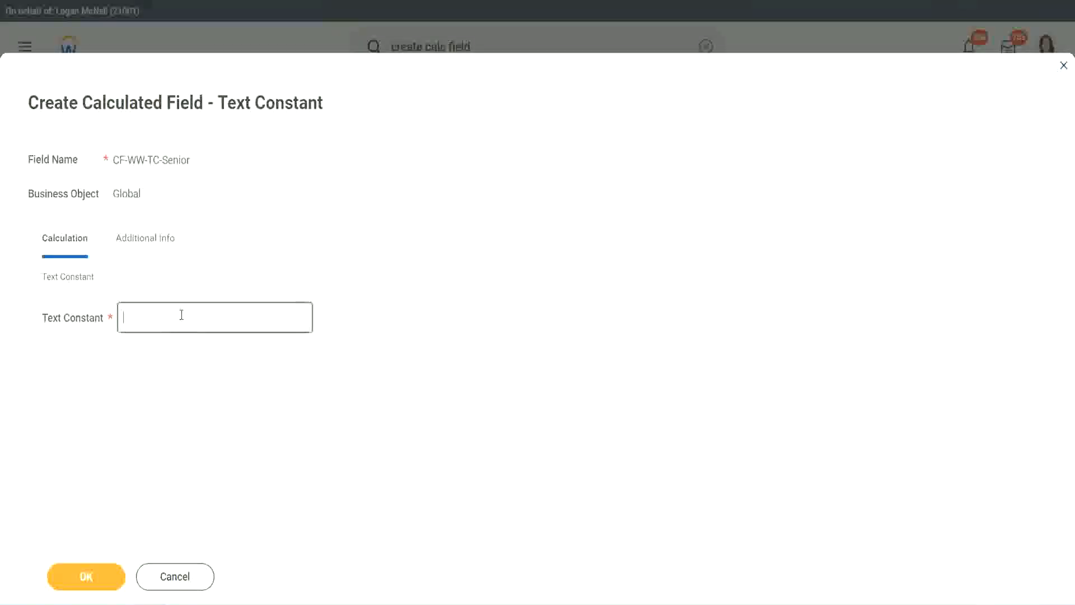
{"action": "type", "text": "Senior"}
{"action": "left_click", "coordinate": [107, 586]}
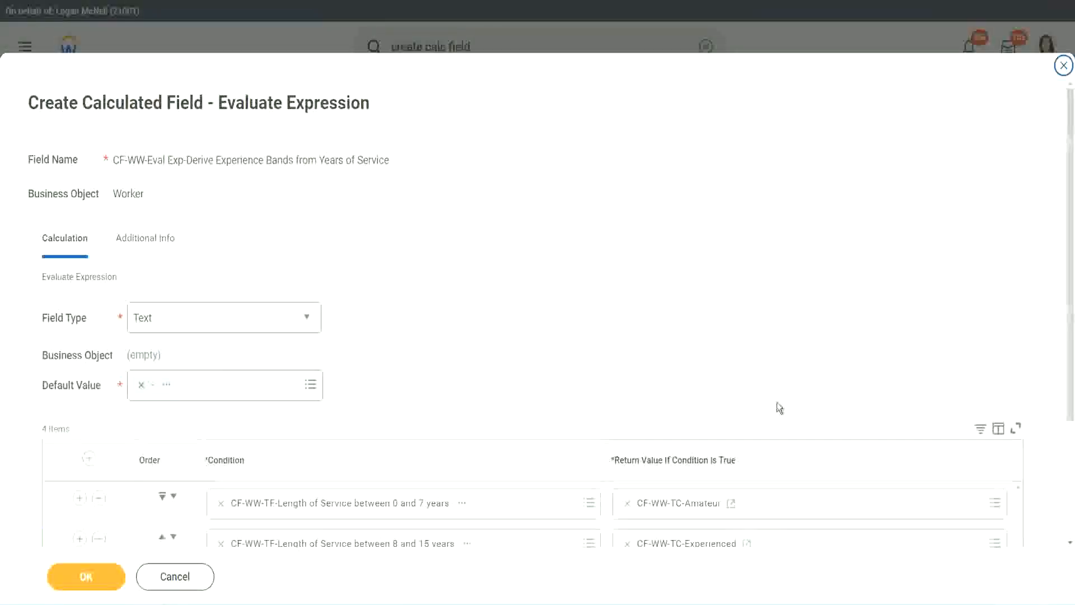
Start a new calculated field for the greater than 31 years return value, named CF-WW-TC-Legend on the Global business object
{"action": "scroll", "coordinate": [775, 408], "scroll_direction": "down", "scroll_amount": 3}
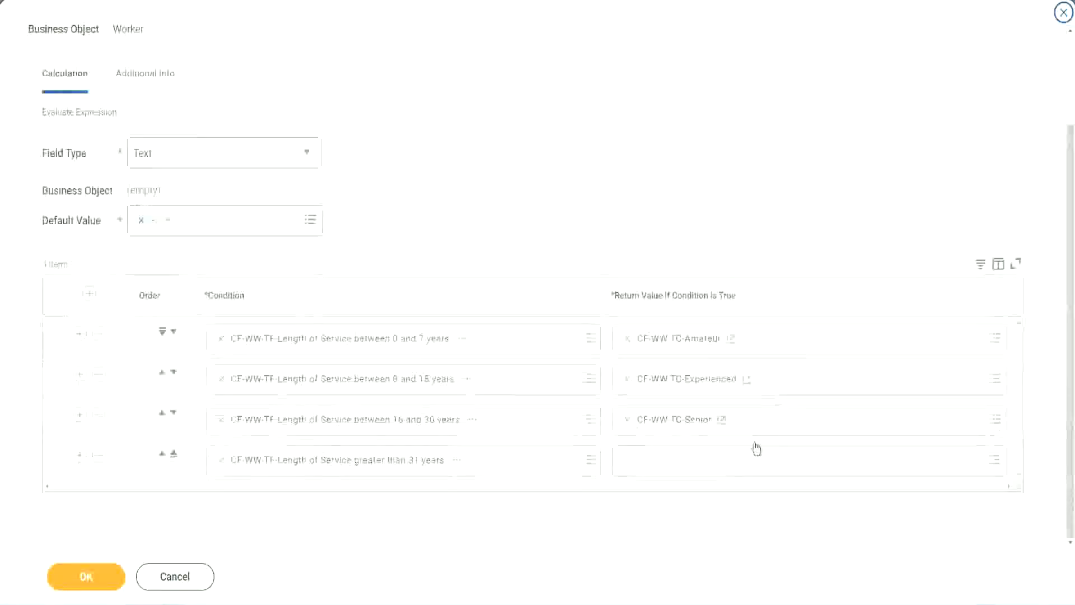
{"action": "right_click", "coordinate": [656, 427]}
{"action": "left_click", "coordinate": [651, 482]}
{"action": "left_click", "coordinate": [657, 467]}
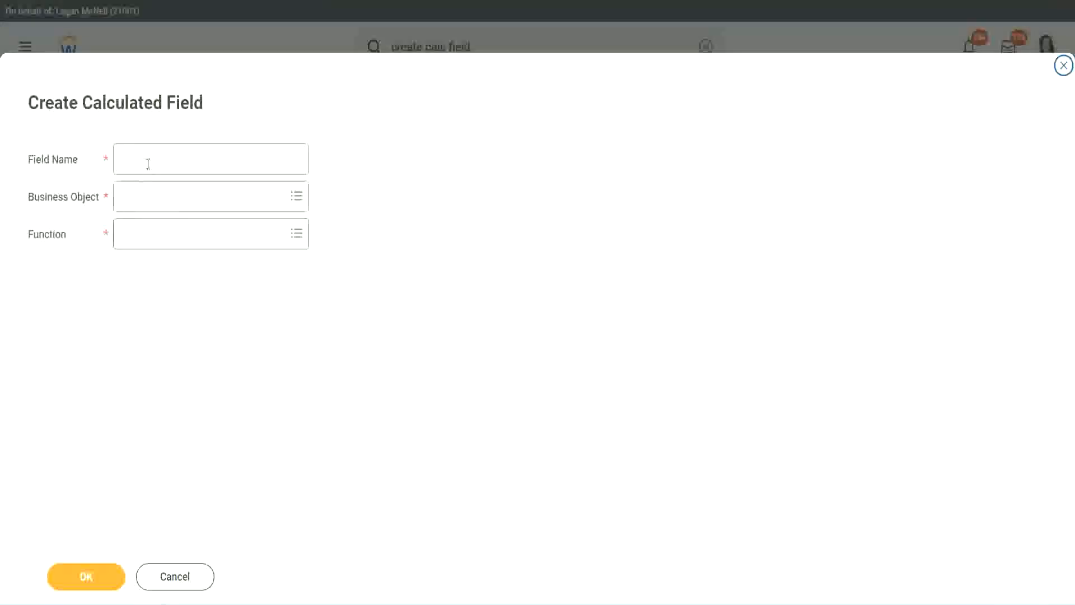
{"action": "left_click", "coordinate": [149, 163]}
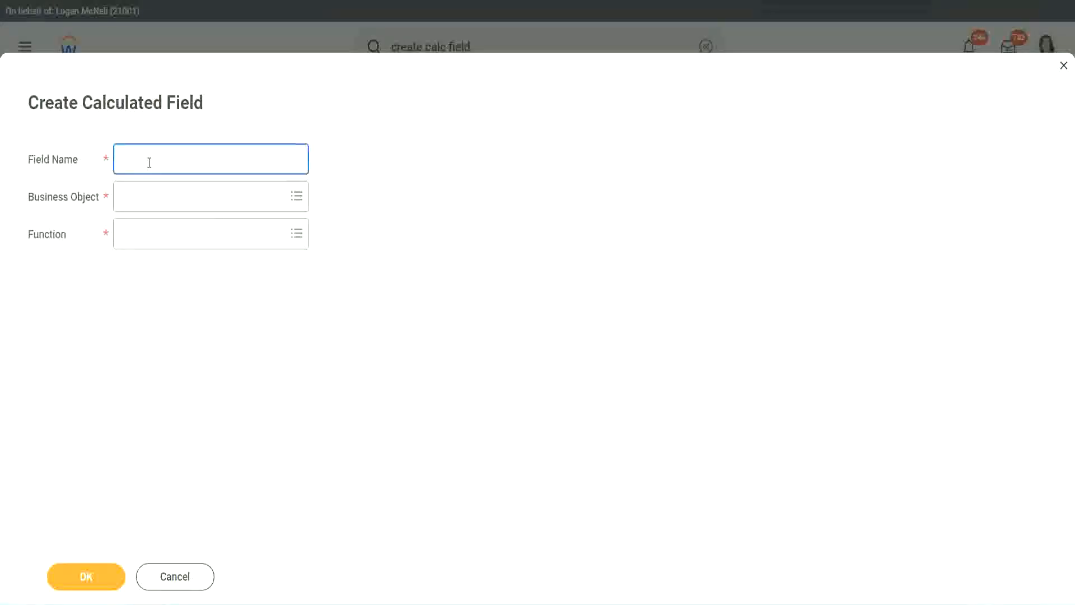
{"action": "type", "text": "CF-WW-TC-Senior"}
{"action": "double_click", "coordinate": [182, 158]}
{"action": "type", "text": "Legen"}
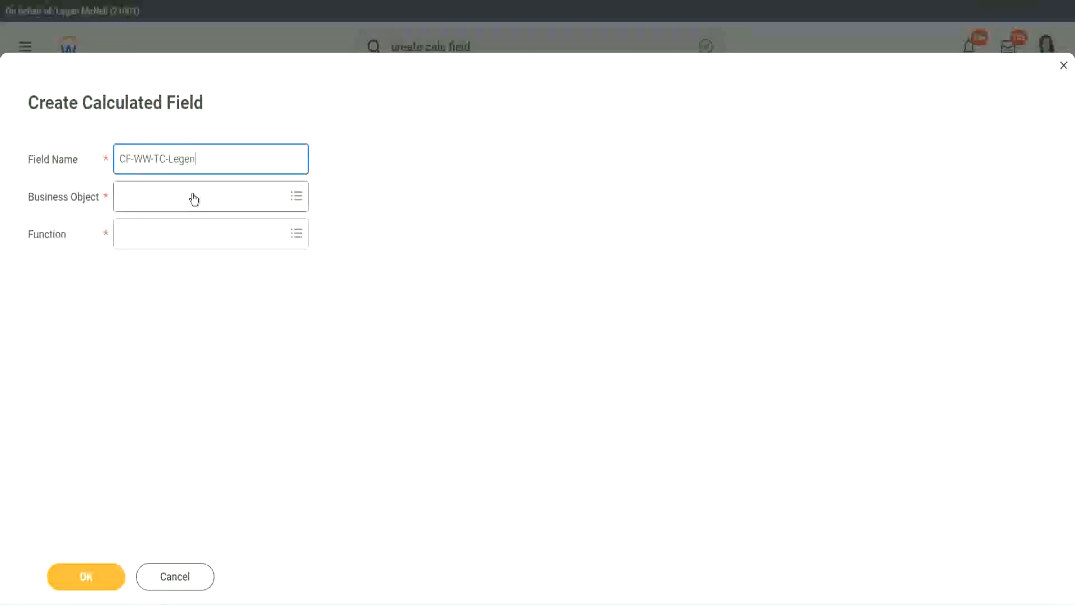
{"action": "left_click", "coordinate": [151, 205]}
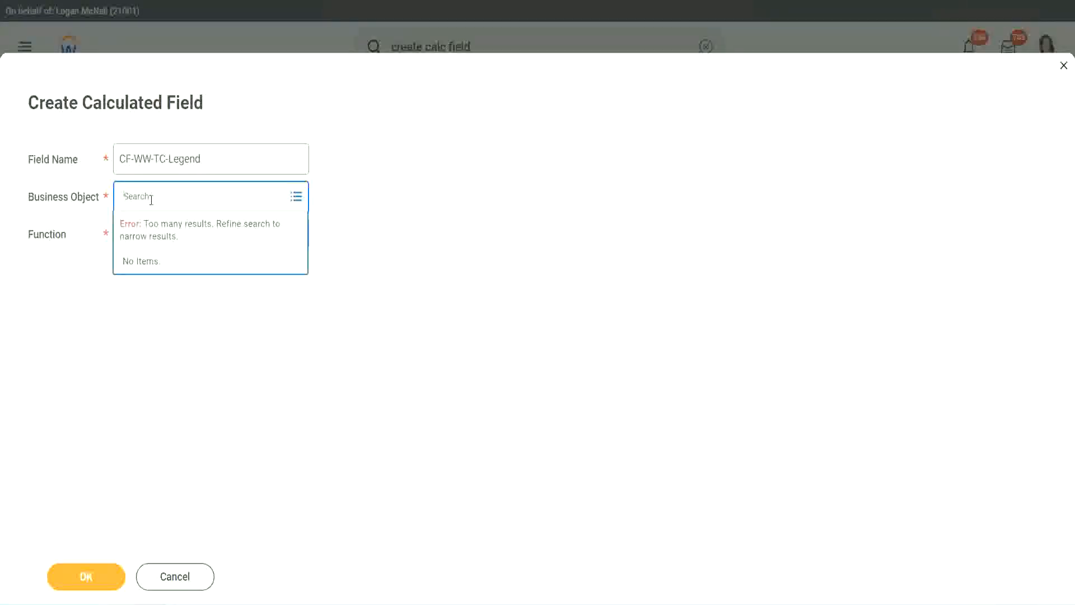
{"action": "type", "text": "Glo"}
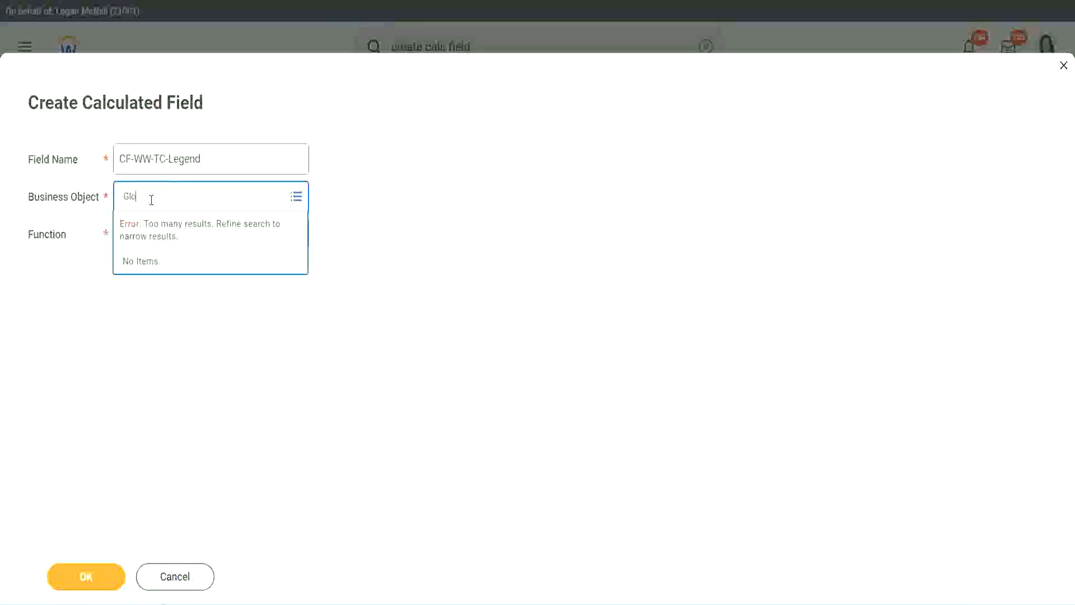
{"action": "type", "text": "bal"}
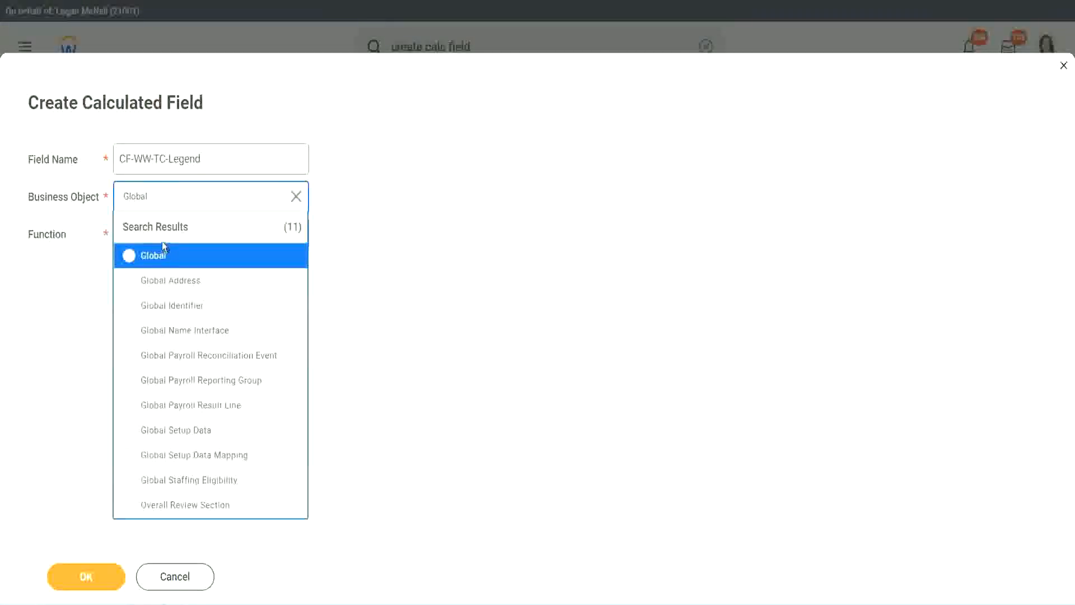
{"action": "left_click", "coordinate": [158, 252]}
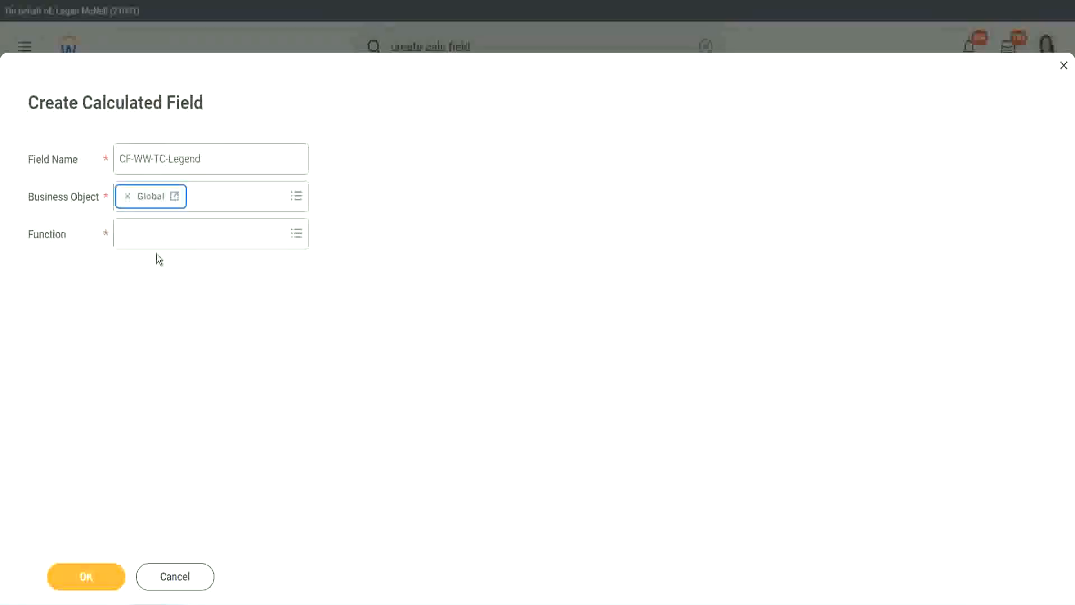
Choose Text Constant as the function of CF-WW-TC-Legend and continue to its definition
{"action": "left_click", "coordinate": [155, 233]}
{"action": "type", "text": "tc"}
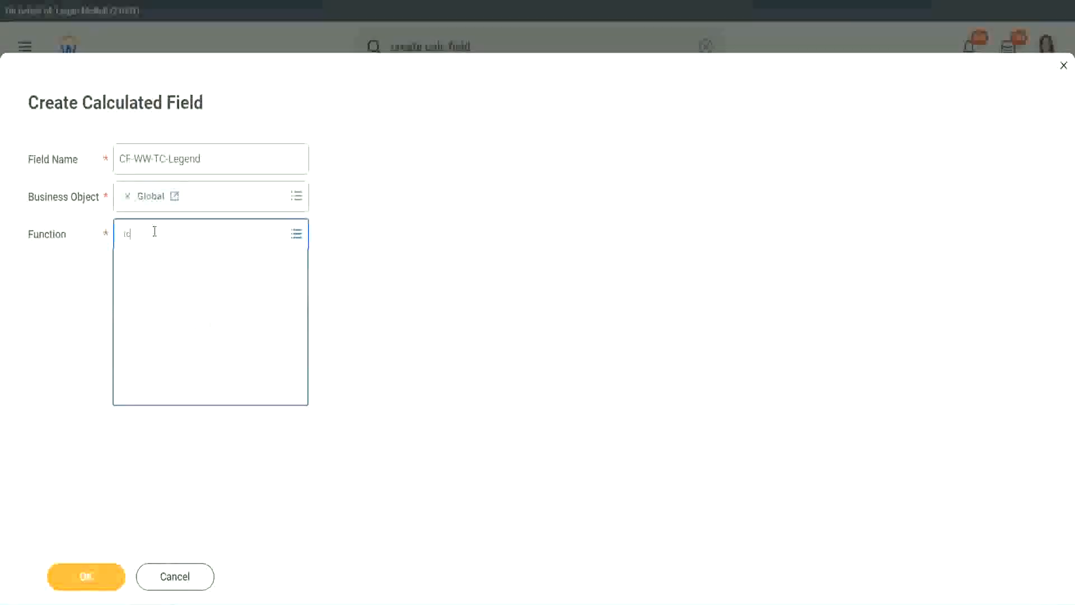
{"action": "key", "text": "Return"}
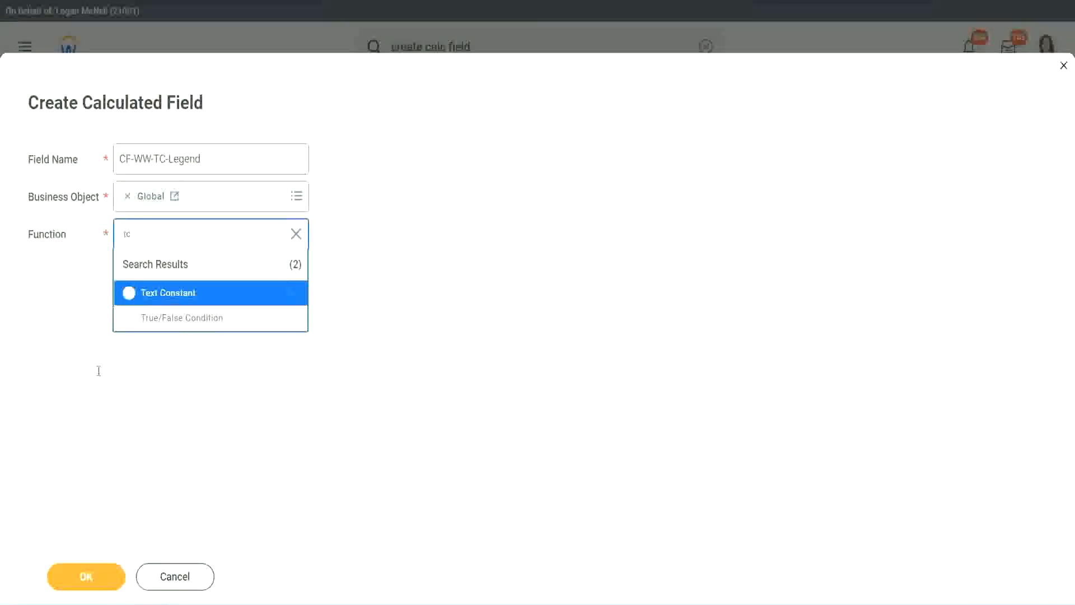
{"action": "left_click", "coordinate": [206, 296]}
{"action": "left_click", "coordinate": [79, 576]}
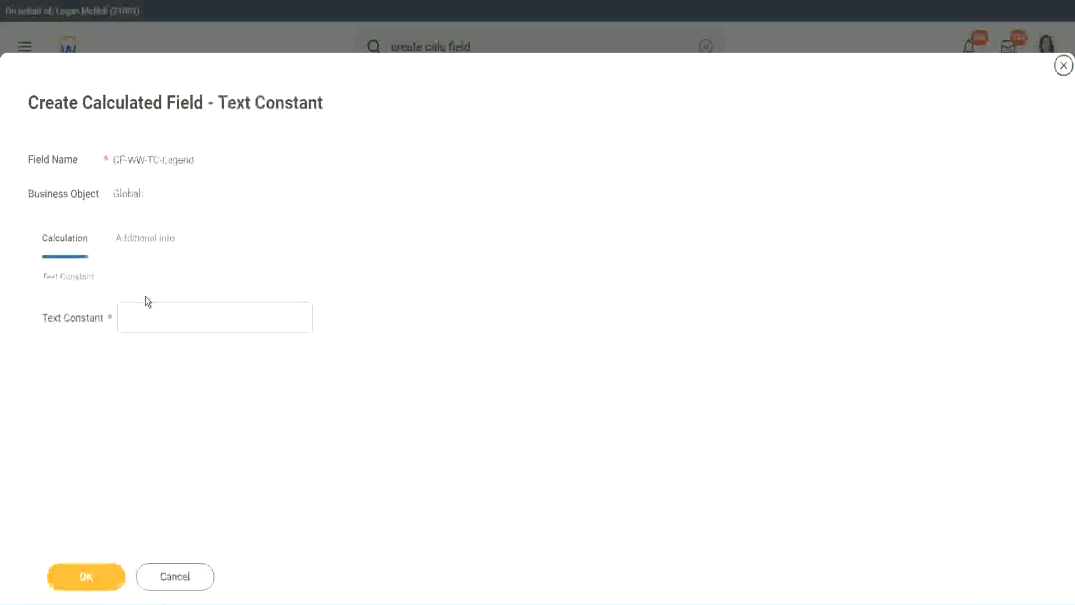
Set the text constant to Legend and save the field as the fourth row's return value
{"action": "left_click", "coordinate": [139, 319]}
{"action": "type", "text": "Legend"}
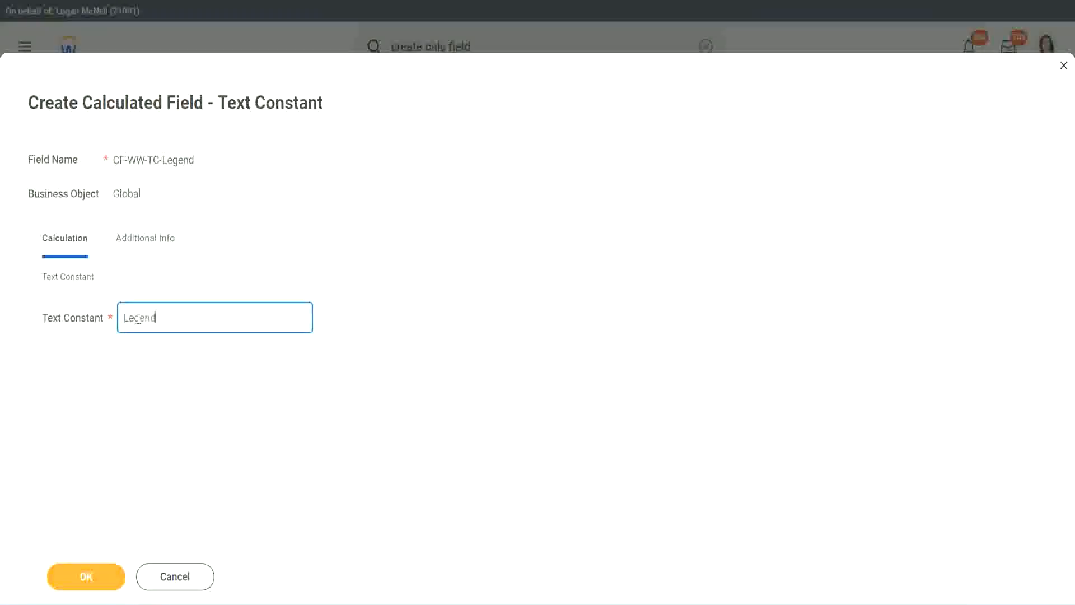
{"action": "left_click", "coordinate": [89, 576]}
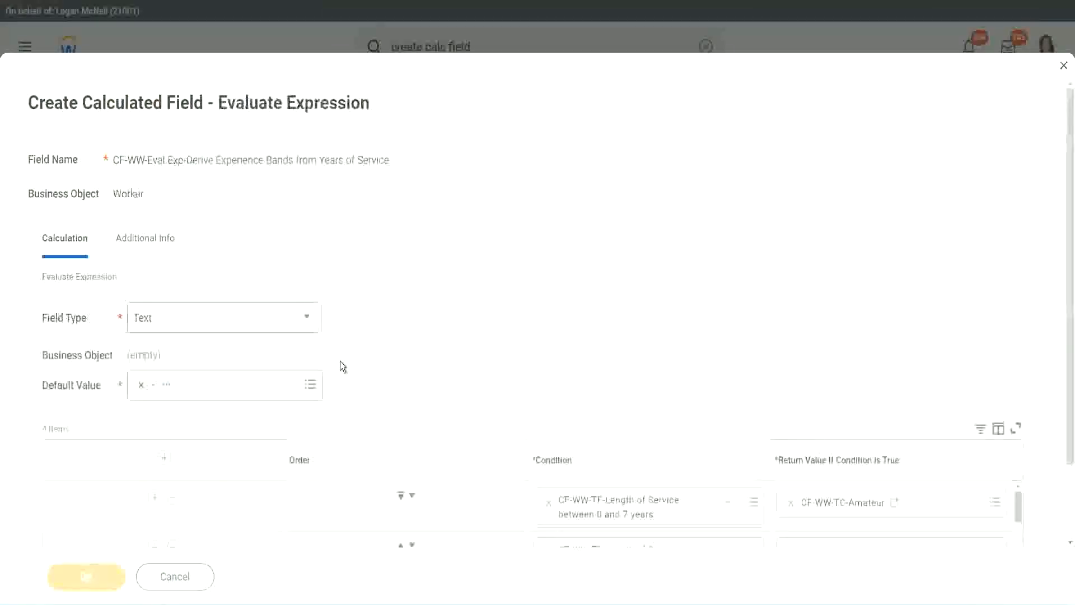
Check the field type, conditions and return values, and save the Evaluate Expression calculated field
{"action": "scroll", "coordinate": [570, 300], "scroll_direction": "down", "scroll_amount": 3}
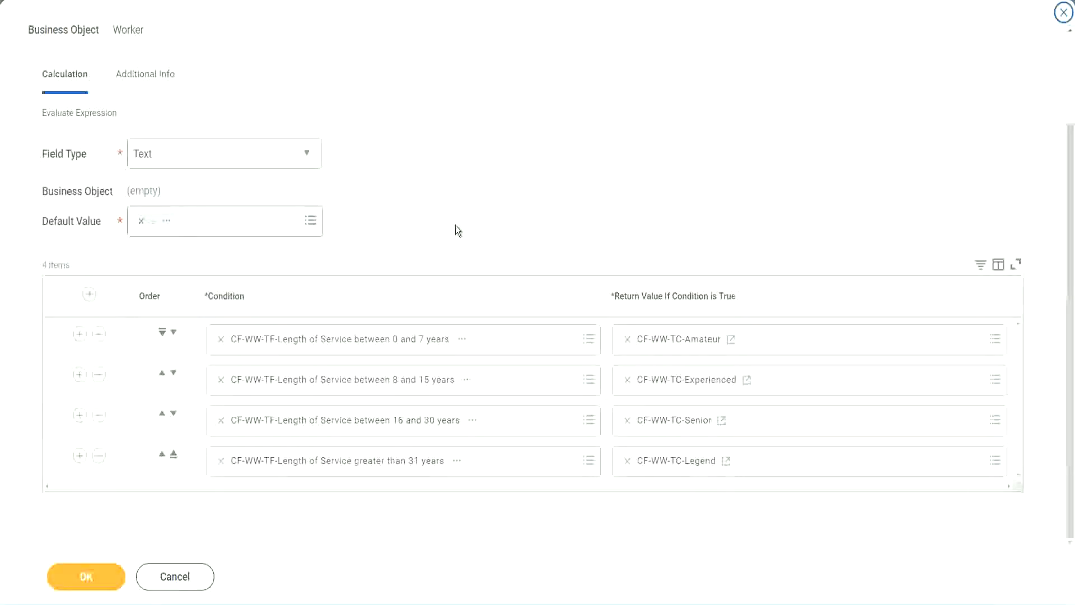
{"action": "scroll", "coordinate": [455, 225], "scroll_direction": "up", "scroll_amount": 2}
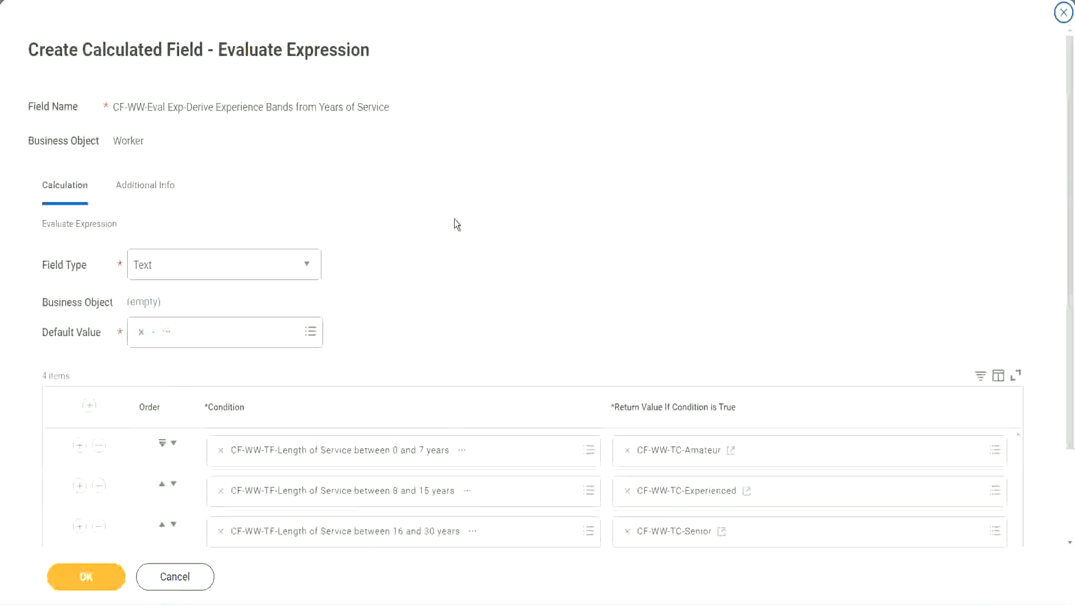
{"action": "scroll", "coordinate": [455, 219], "scroll_direction": "down", "scroll_amount": 2}
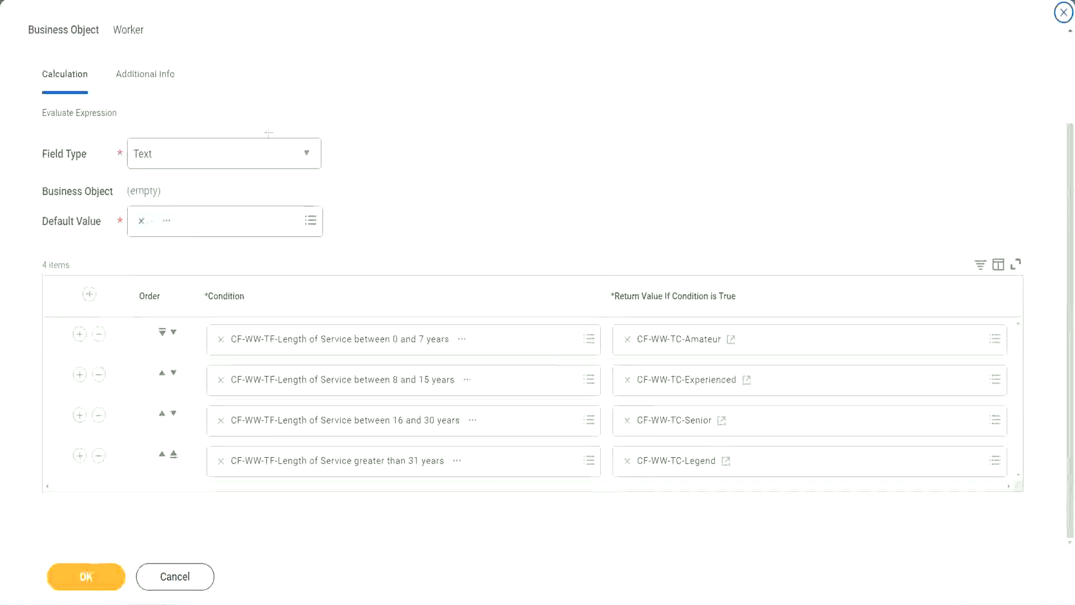
{"action": "left_click_drag", "start_coordinate": [688, 157], "coordinate": [697, 271]}
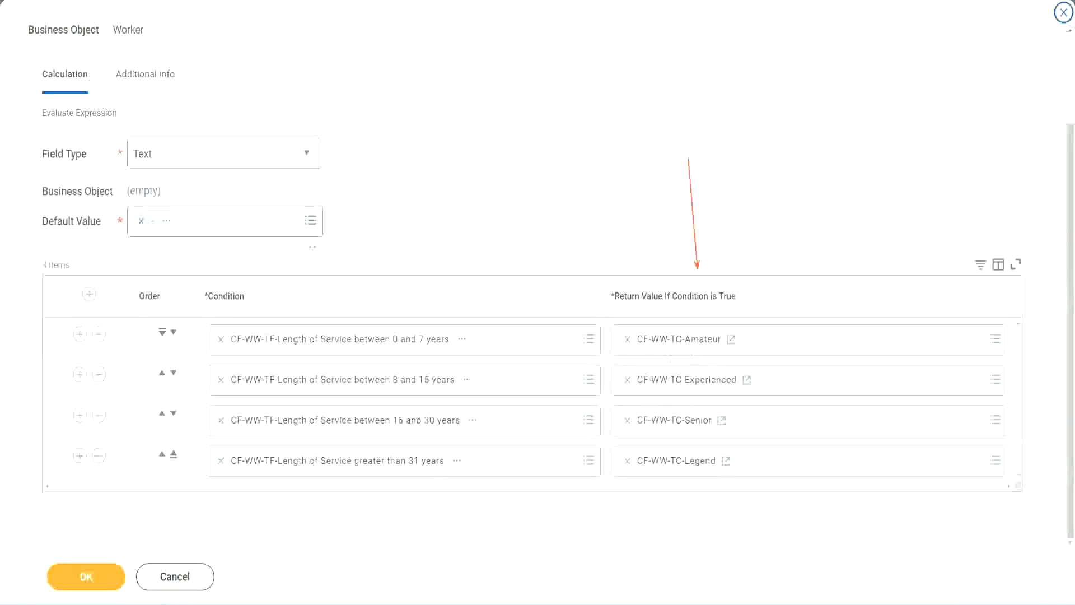
{"action": "left_click_drag", "start_coordinate": [134, 96], "coordinate": [137, 134]}
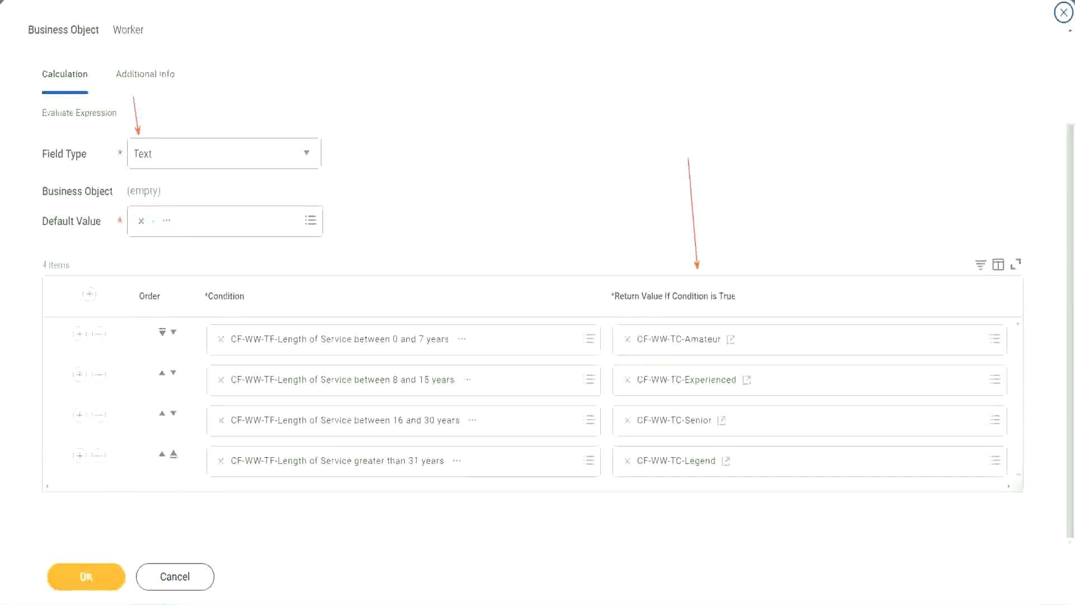
{"action": "left_click", "coordinate": [93, 573]}
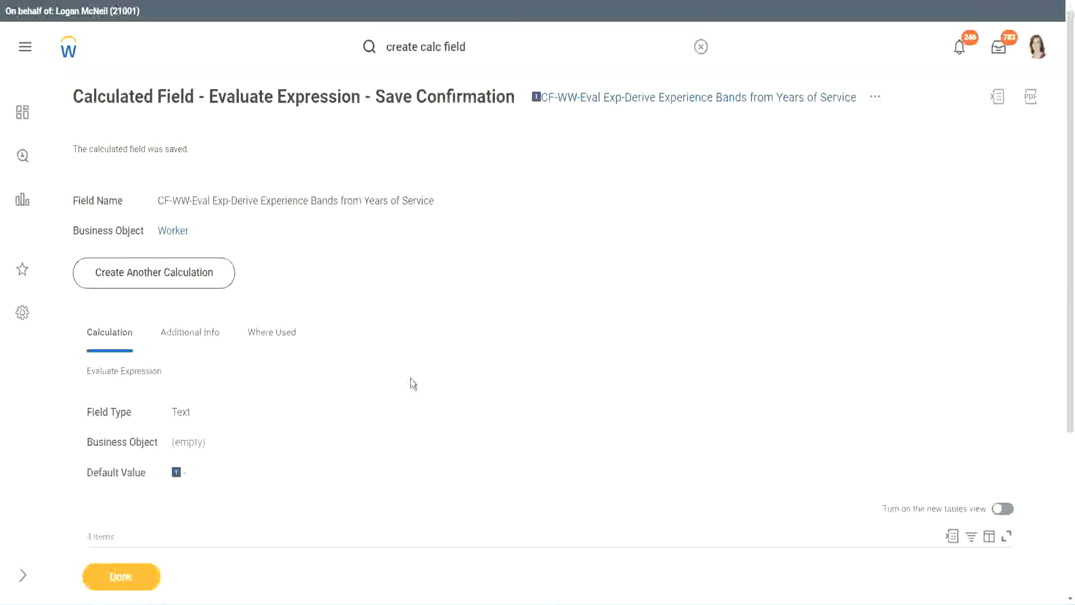
Review the saved calculated field's condition table and copy the field's name as text
{"action": "scroll", "coordinate": [411, 378], "scroll_direction": "down", "scroll_amount": 4}
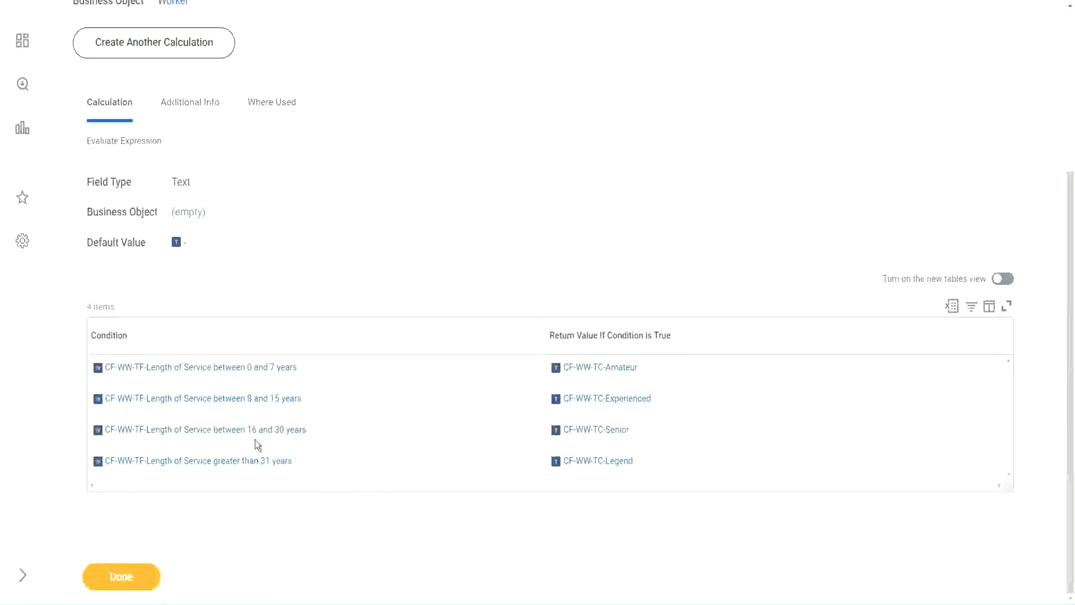
{"action": "scroll", "coordinate": [301, 338], "scroll_direction": "up", "scroll_amount": 4}
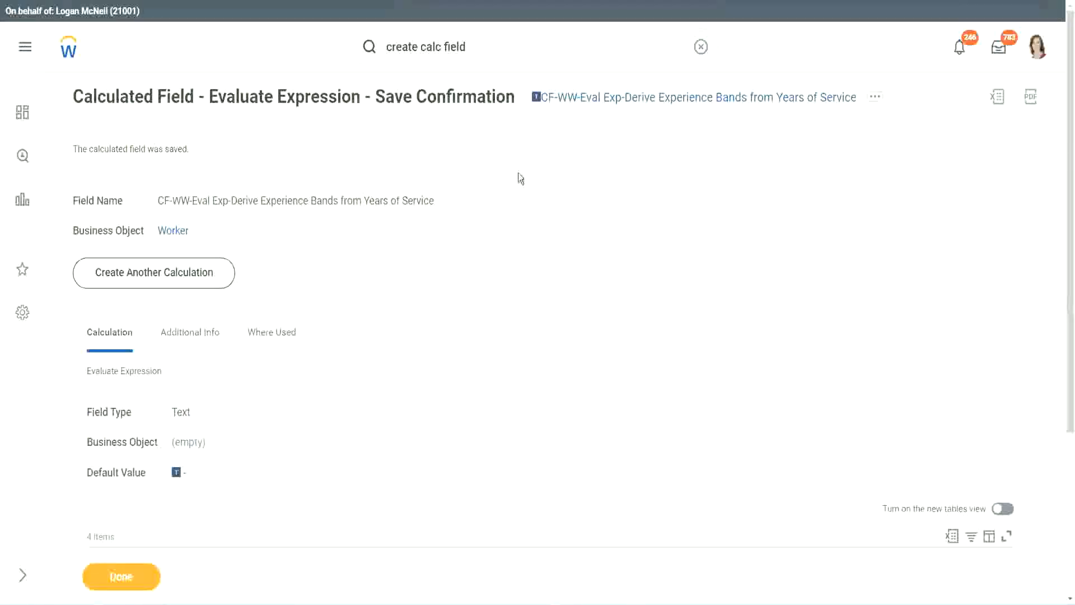
{"action": "right_click", "coordinate": [631, 102]}
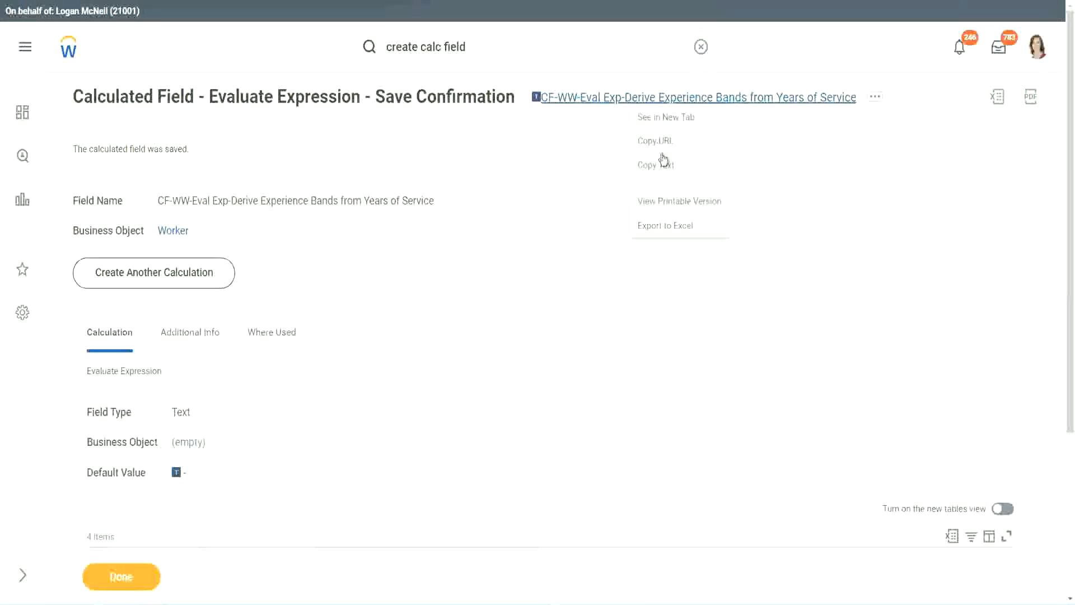
{"action": "left_click", "coordinate": [662, 175]}
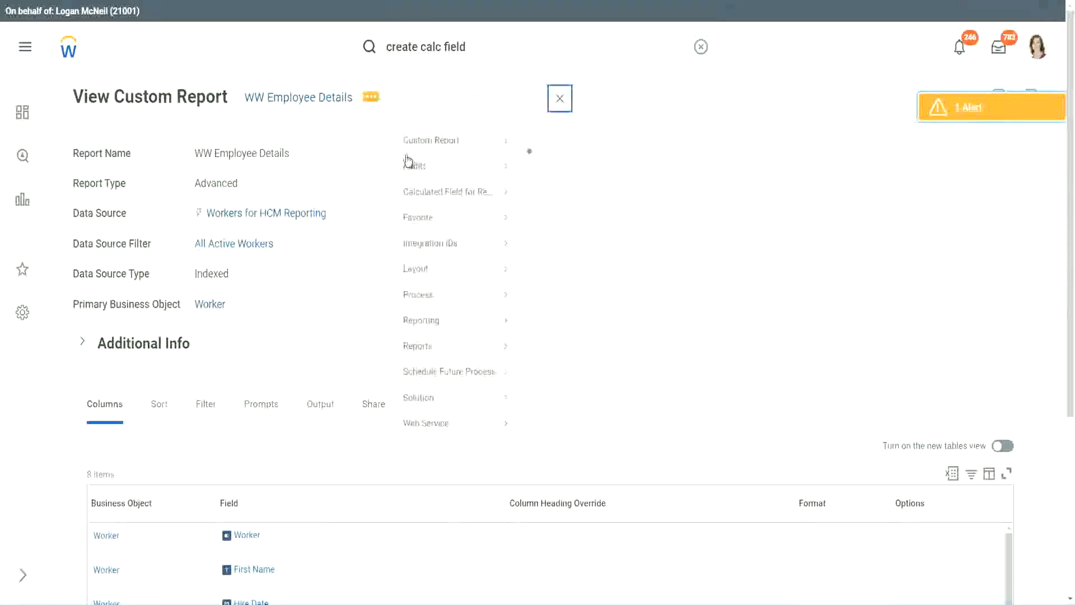
Open the WW Employee Details custom report for editing
{"action": "mouse_move", "coordinate": [439, 159]}
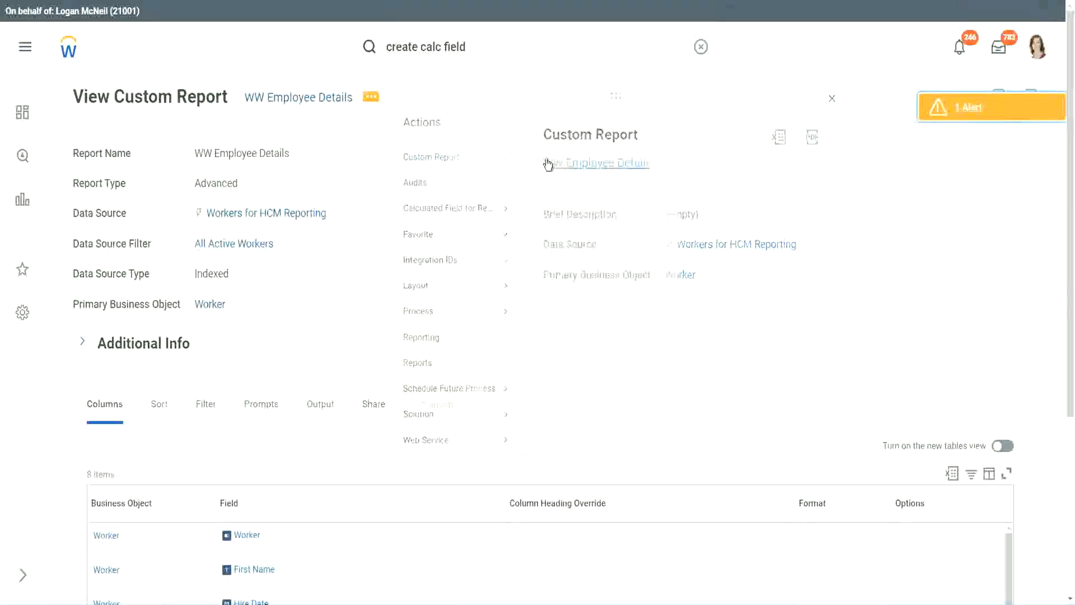
{"action": "scroll", "coordinate": [391, 241], "scroll_direction": "down", "scroll_amount": 5}
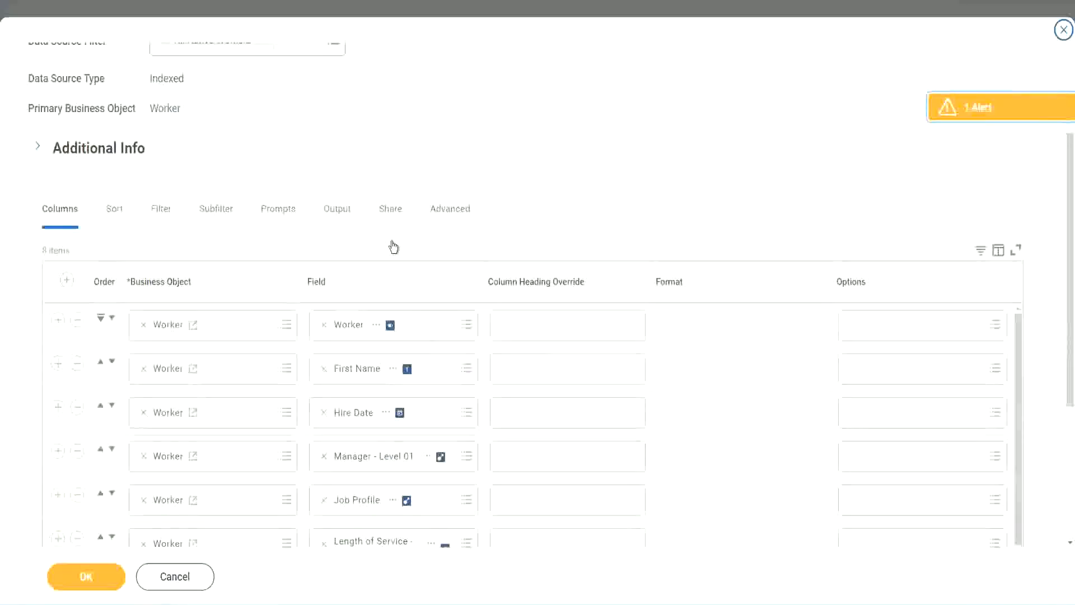
{"action": "scroll", "coordinate": [394, 247], "scroll_direction": "down", "scroll_amount": 2}
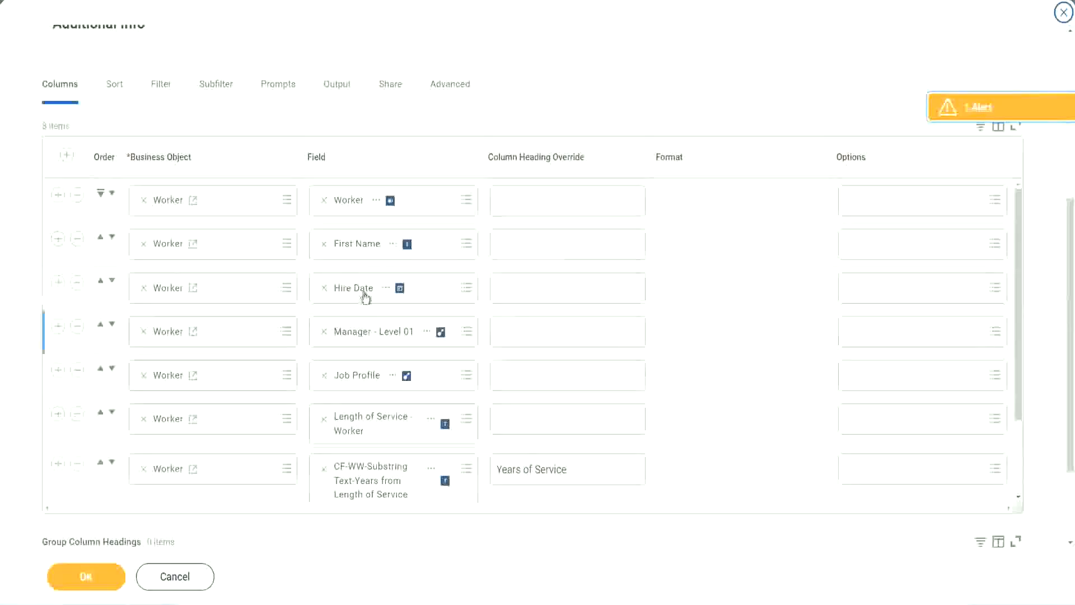
Add an empty Worker row at the end of the report columns and remove the CF-WW-Substring Text-Years from Length of Service column
{"action": "left_click", "coordinate": [58, 465]}
{"action": "scroll", "coordinate": [378, 325], "scroll_direction": "down", "scroll_amount": 1}
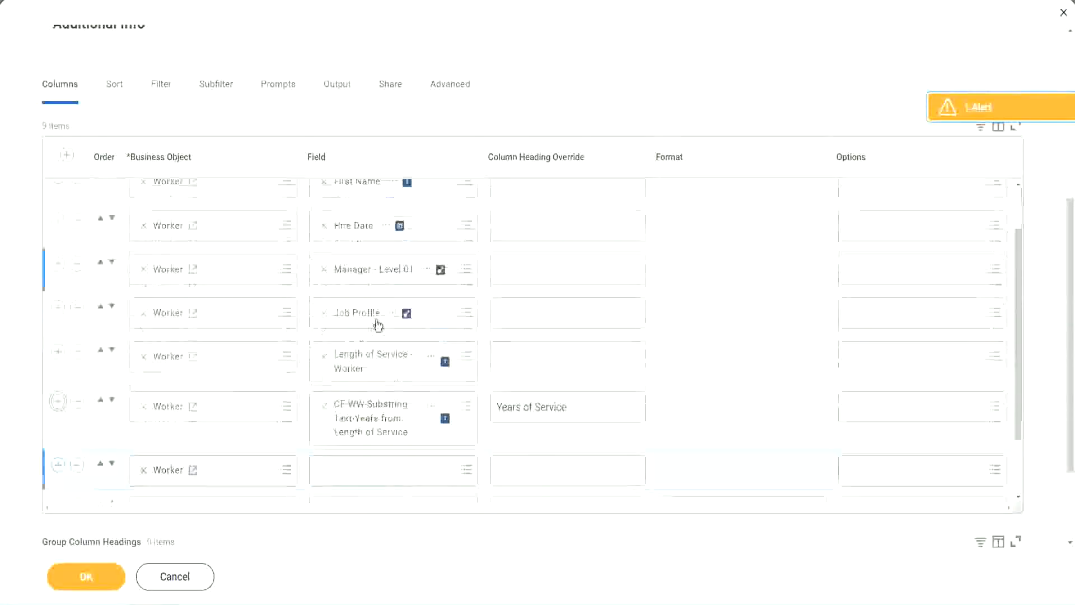
{"action": "scroll", "coordinate": [378, 324], "scroll_direction": "down", "scroll_amount": 4}
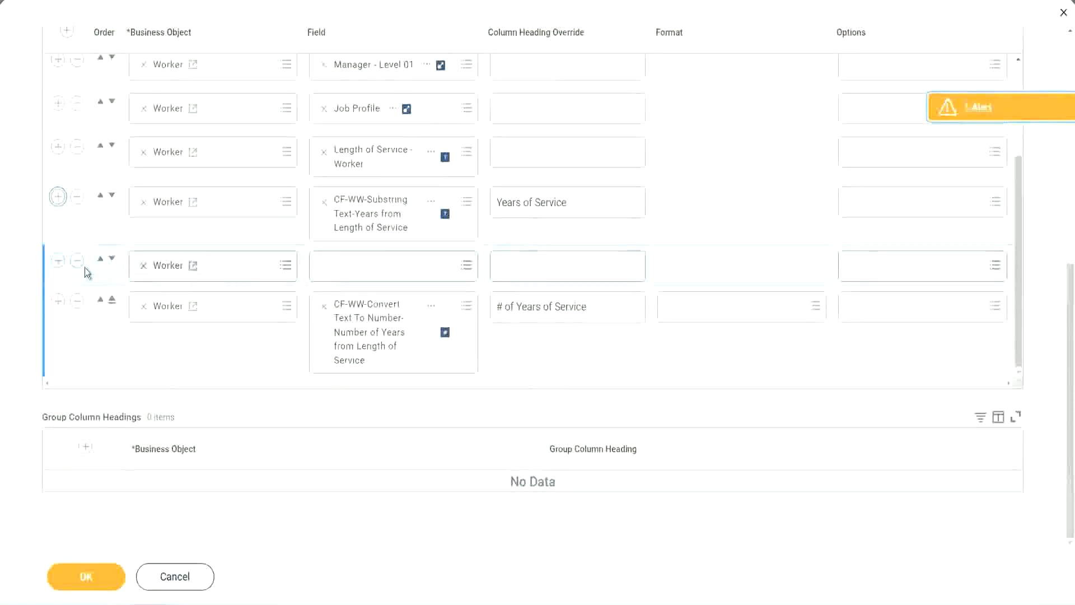
{"action": "left_click", "coordinate": [112, 260]}
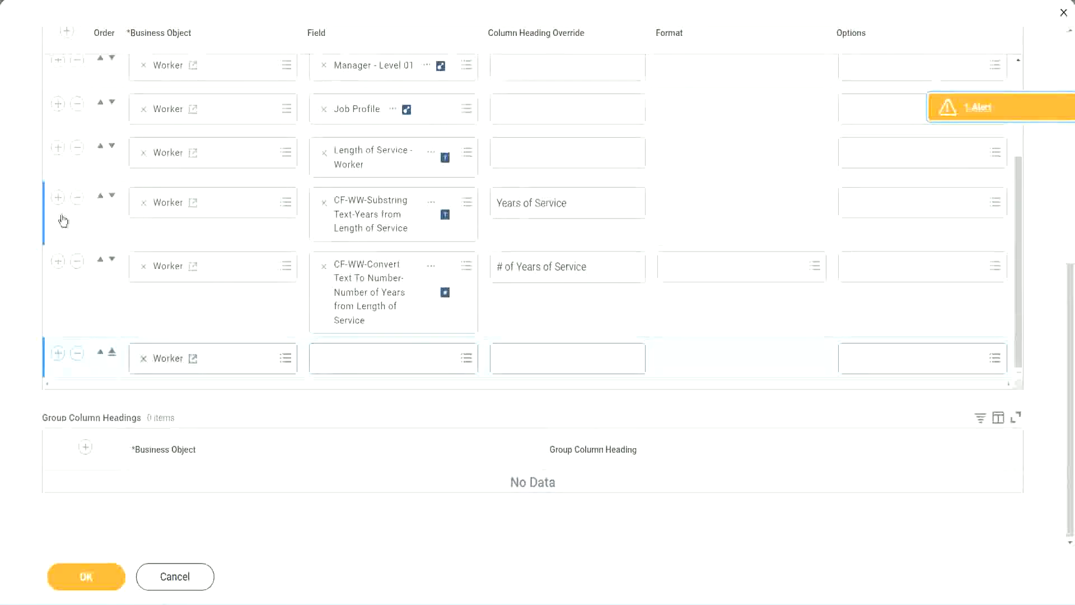
{"action": "left_click", "coordinate": [77, 198]}
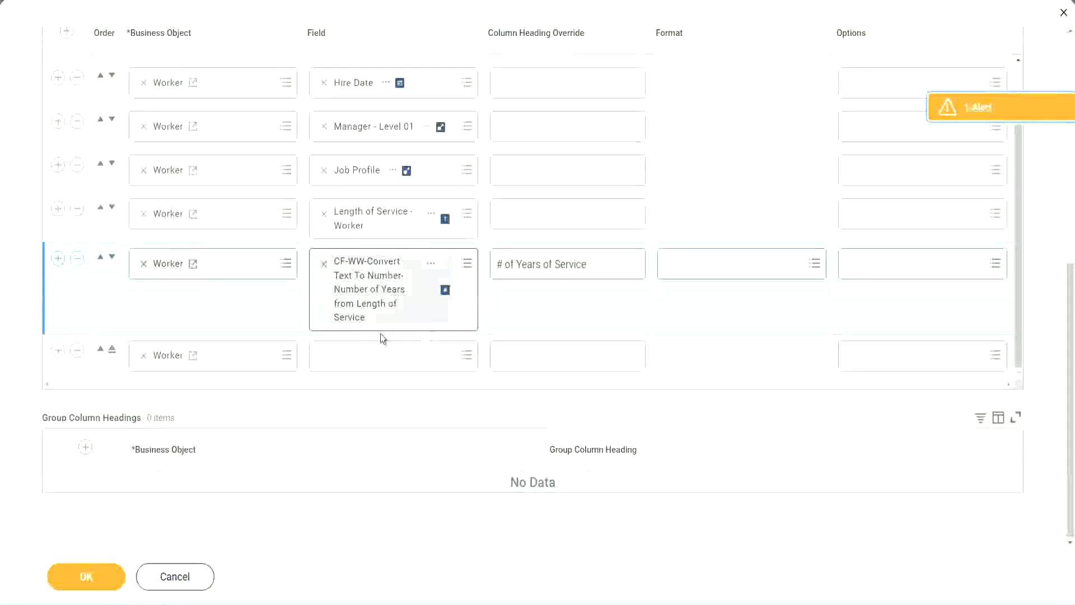
Set the last row's field to CF-WW-Eval Exp-Derive Experience Bands from Years of Service, with the column heading override Experience Bands
{"action": "left_click", "coordinate": [352, 357]}
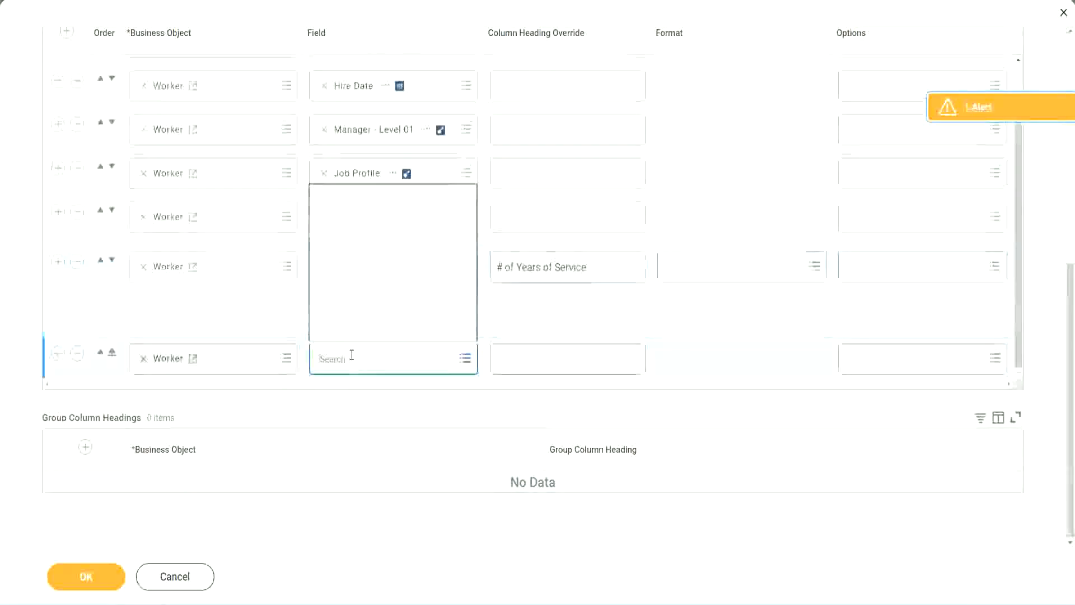
{"action": "key", "text": "ctrl+v"}
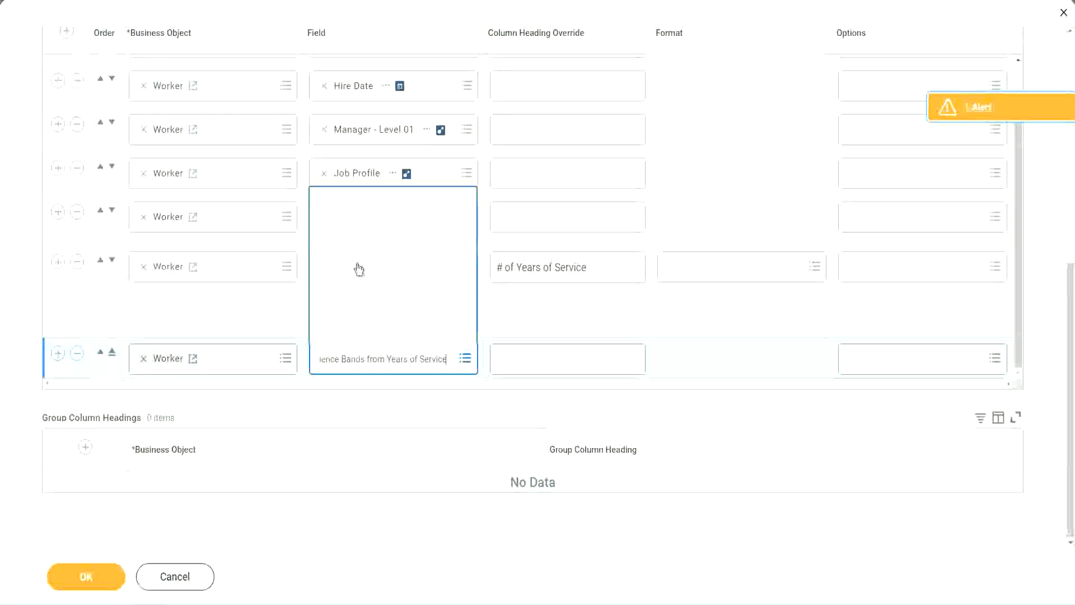
{"action": "left_click", "coordinate": [547, 321]}
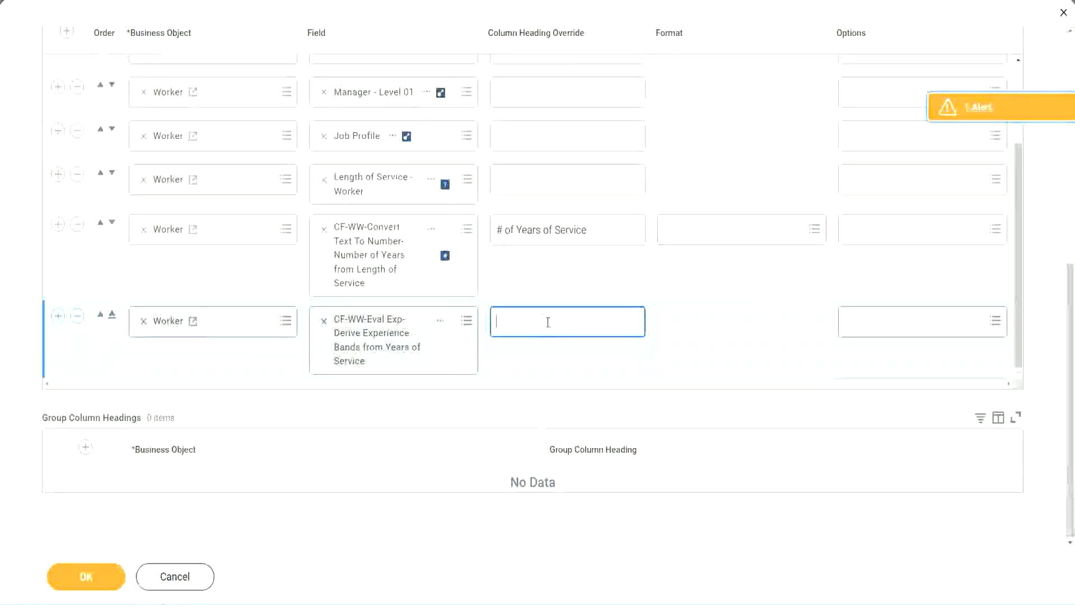
{"action": "type", "text": "Experience"}
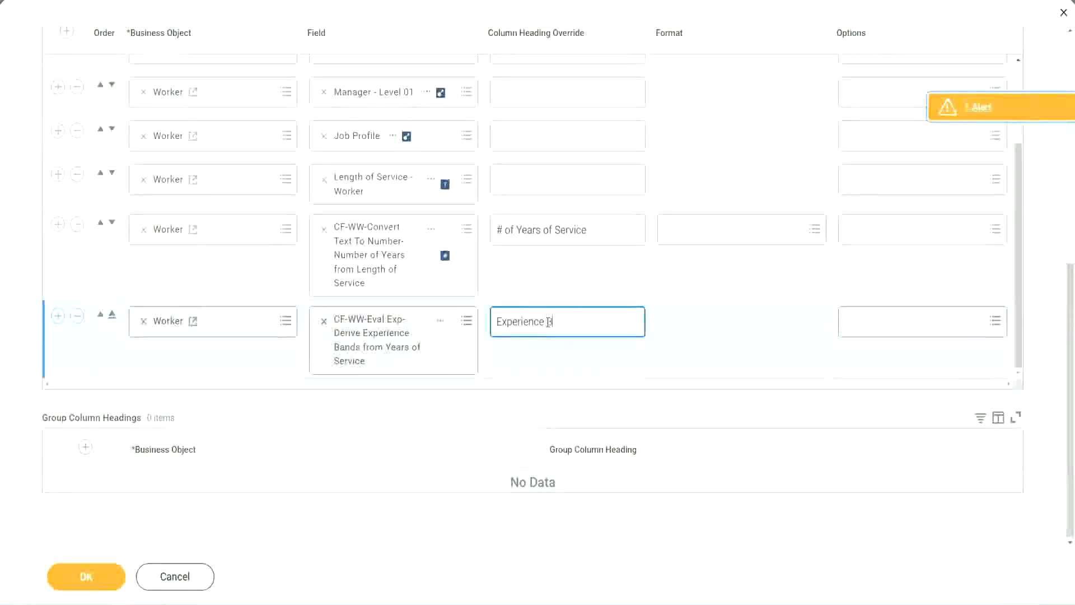
{"action": "type", "text": " Bands"}
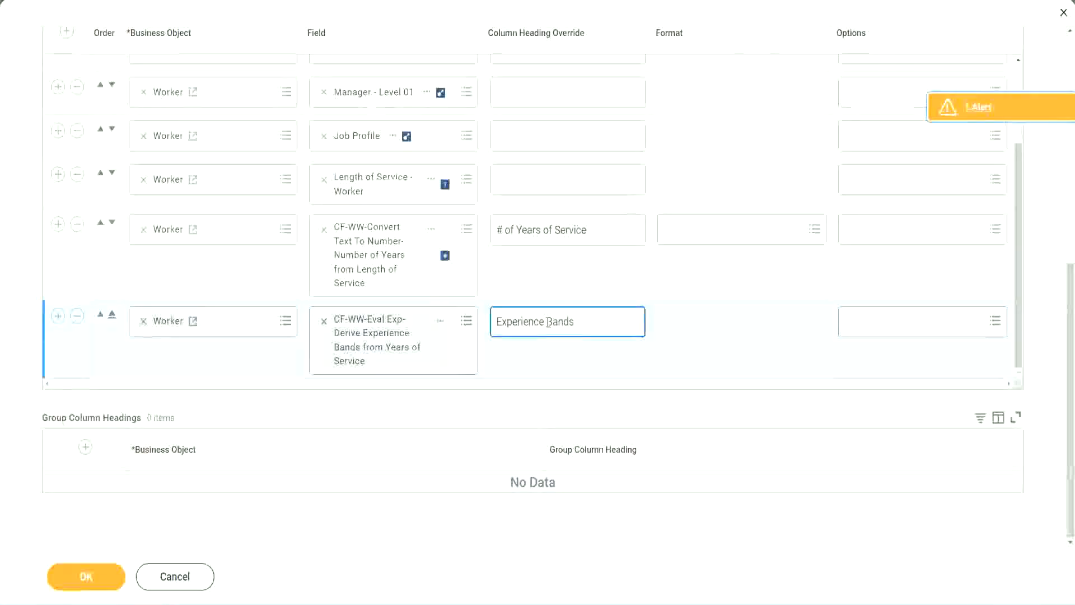
Save the WW Employee Details column changes and run the report with all worker type prompts left empty
{"action": "left_click", "coordinate": [106, 576]}
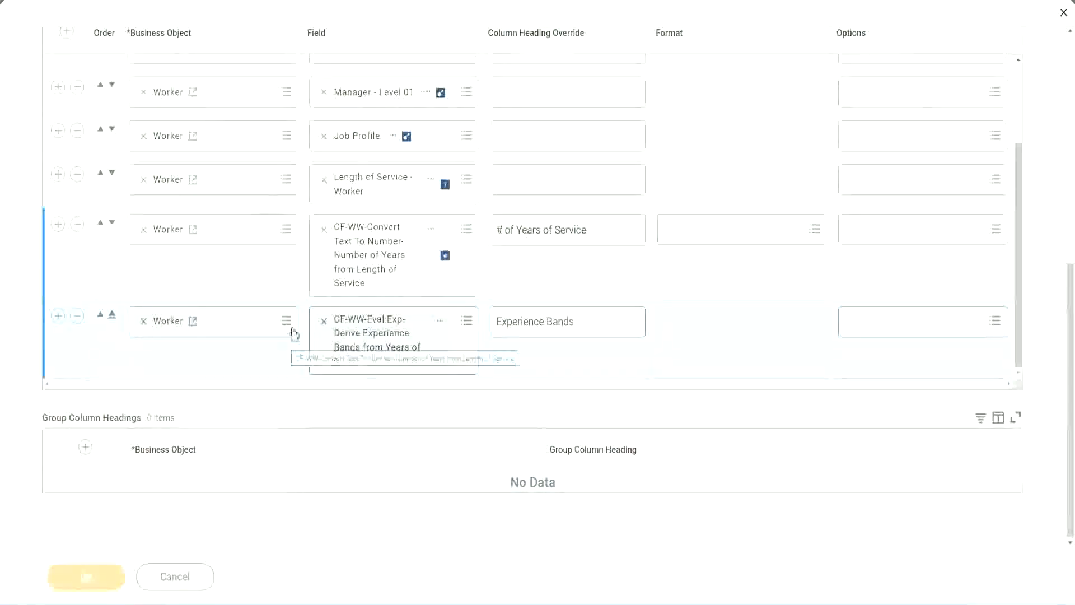
{"action": "scroll", "coordinate": [312, 404], "scroll_direction": "down", "scroll_amount": 5}
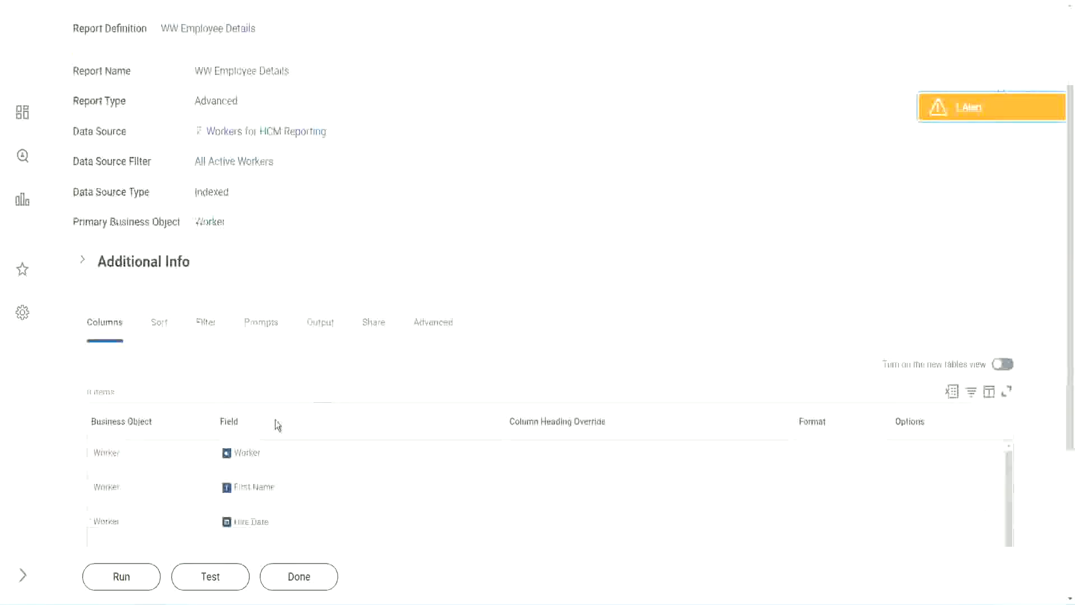
{"action": "left_click", "coordinate": [124, 577]}
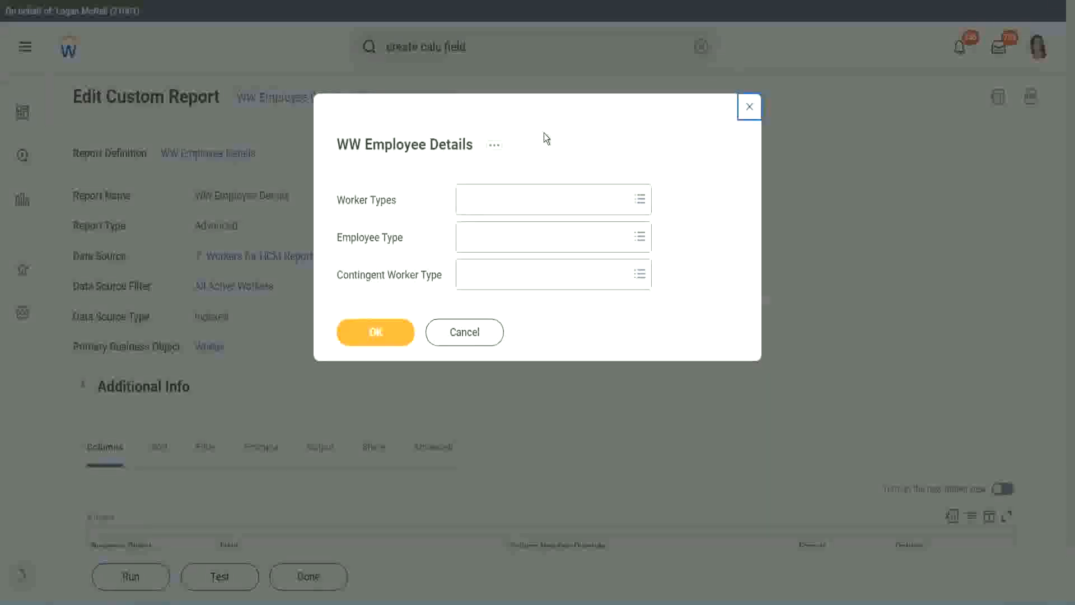
{"action": "left_click", "coordinate": [378, 339]}
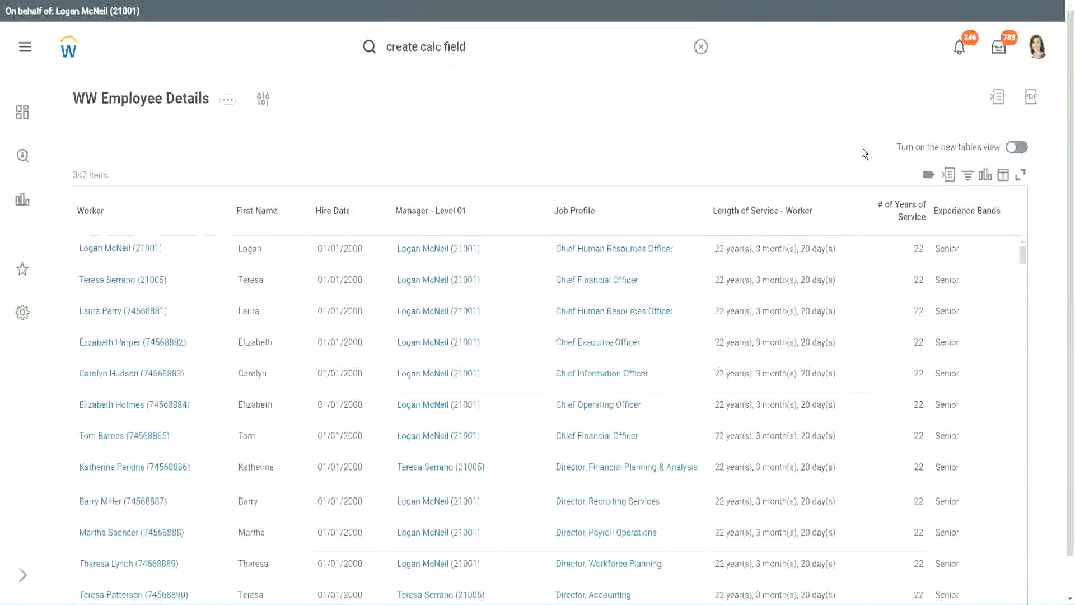
Compare the first worker's years of service with the 16 - 30 years Senior band in the Notepad++ notes
{"action": "scroll", "coordinate": [863, 150], "scroll_direction": "down", "scroll_amount": 1}
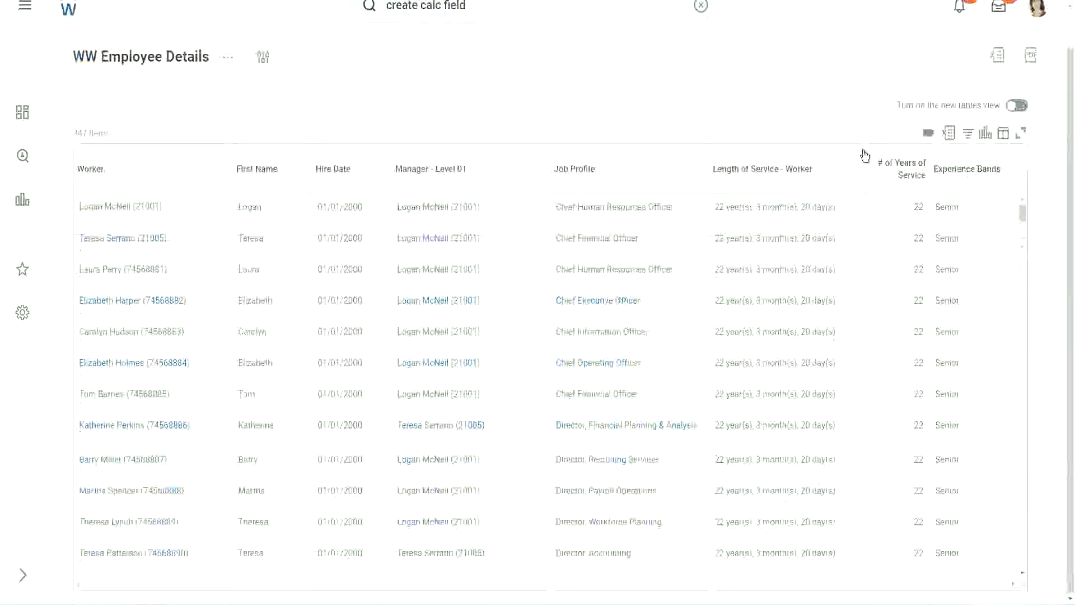
{"action": "double_click", "coordinate": [918, 207]}
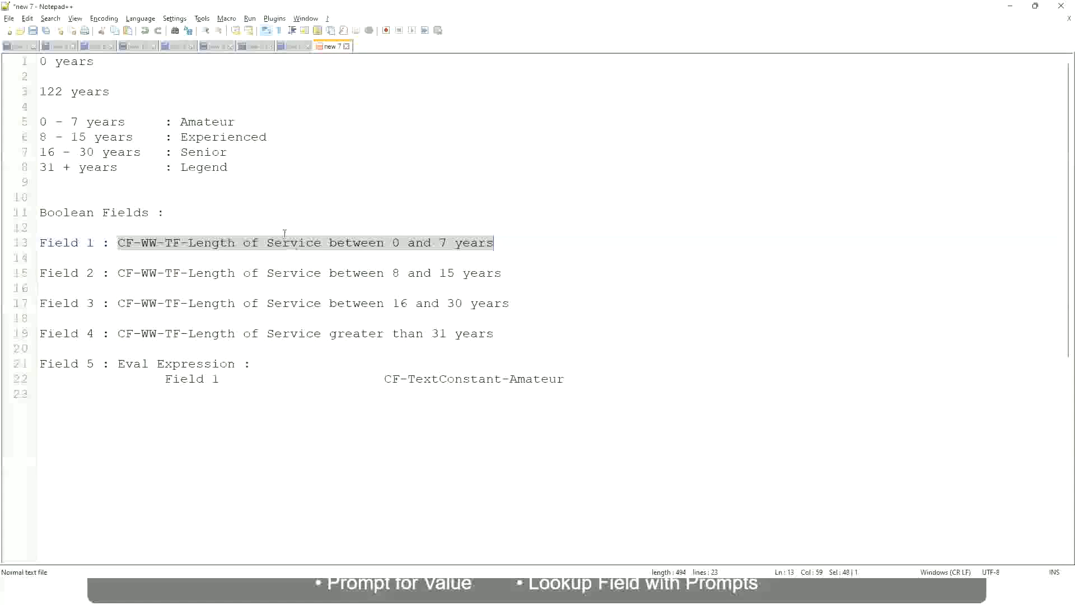
{"action": "left_click", "coordinate": [157, 196]}
{"action": "left_click", "coordinate": [186, 150]}
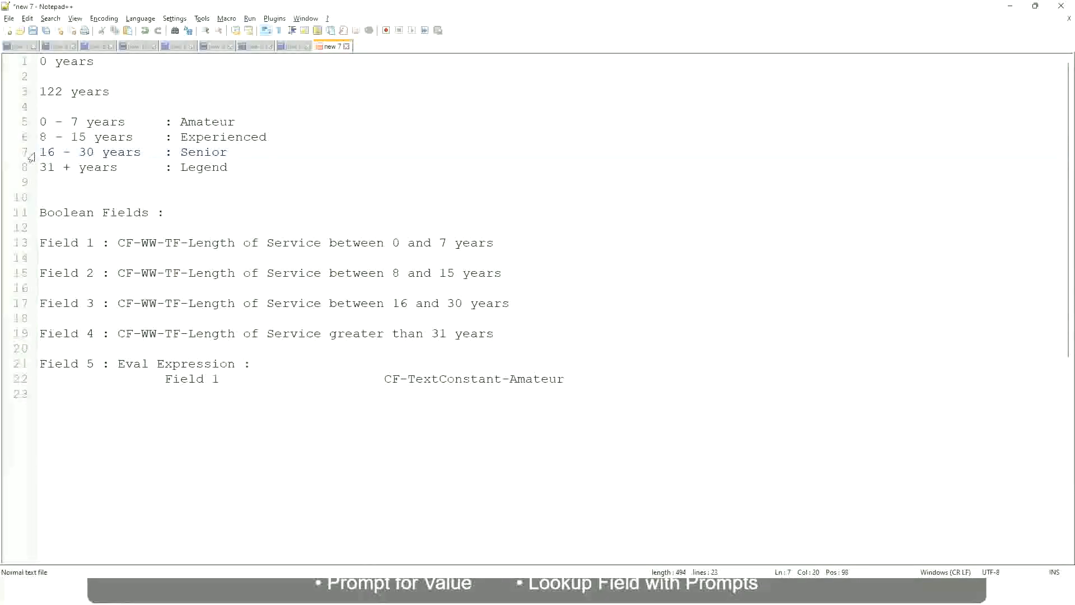
{"action": "left_click_drag", "start_coordinate": [40, 152], "coordinate": [145, 160]}
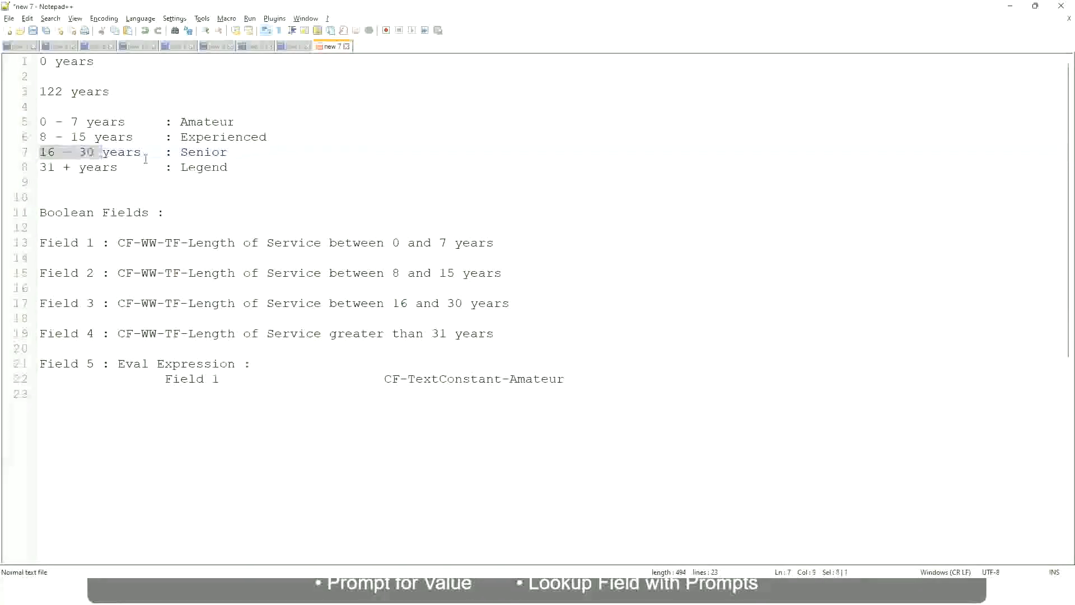
{"action": "double_click", "coordinate": [200, 157]}
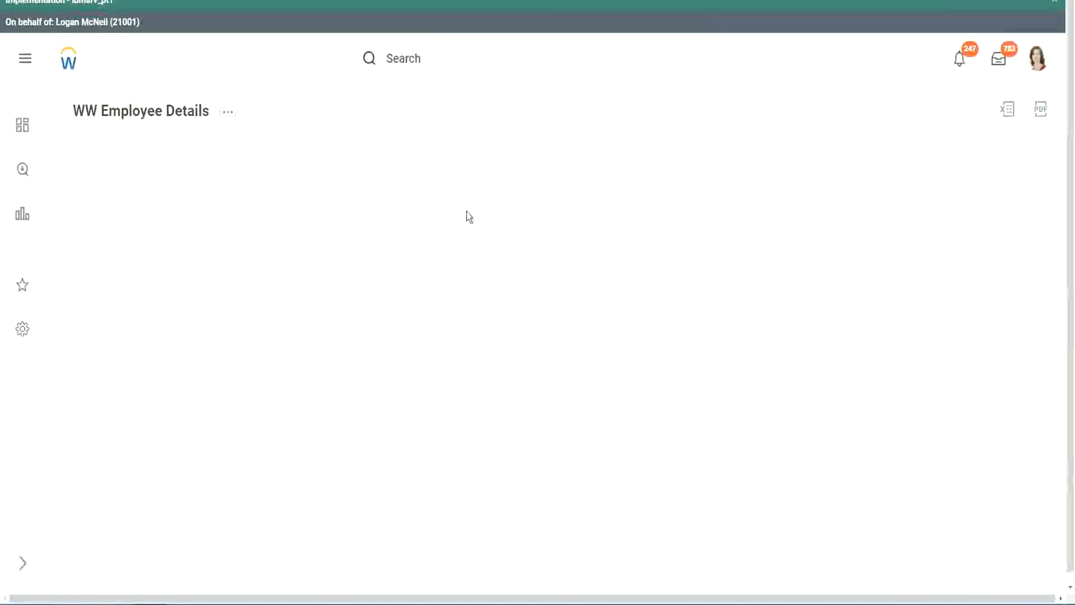
Switch back to the Workday report and compare # of Years of Service with Experience Bands across the worker rows
{"action": "scroll", "coordinate": [924, 334], "scroll_direction": "down", "scroll_amount": 3}
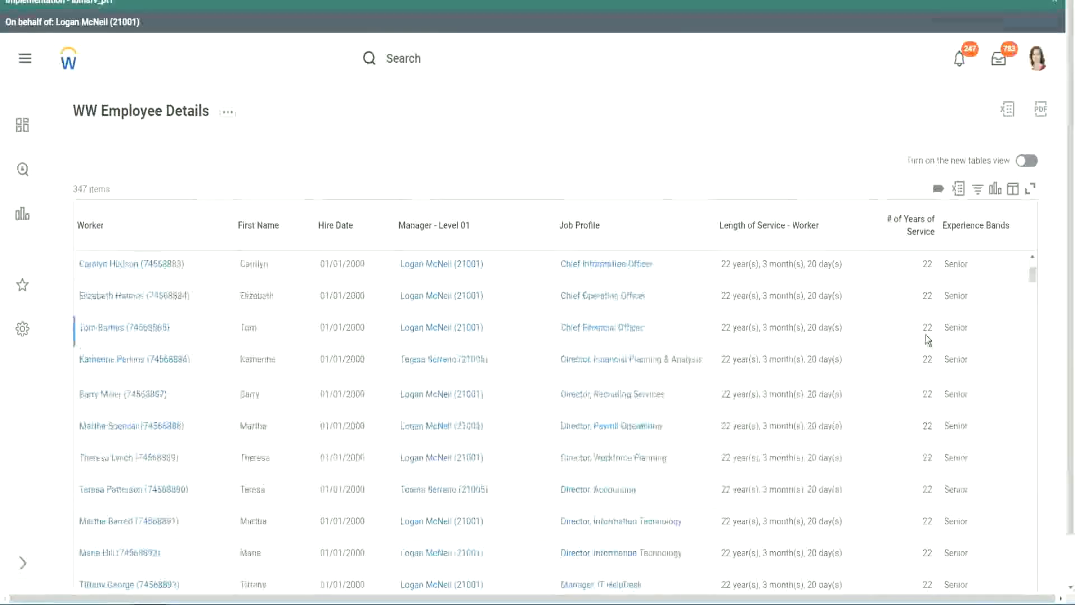
{"action": "scroll", "coordinate": [932, 338], "scroll_direction": "down", "scroll_amount": 7}
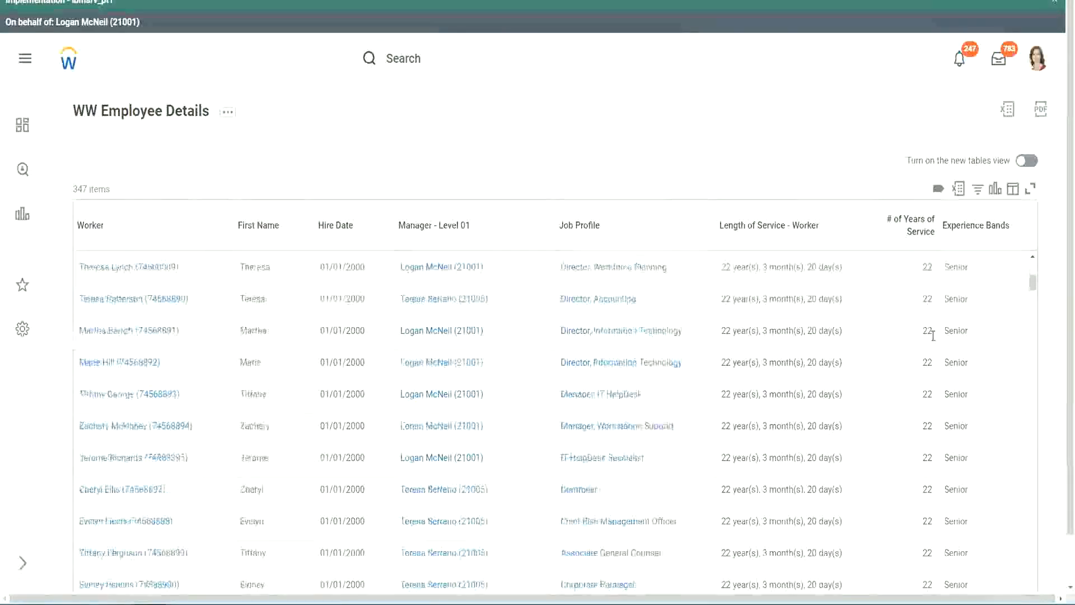
{"action": "scroll", "coordinate": [936, 371], "scroll_direction": "down", "scroll_amount": 7}
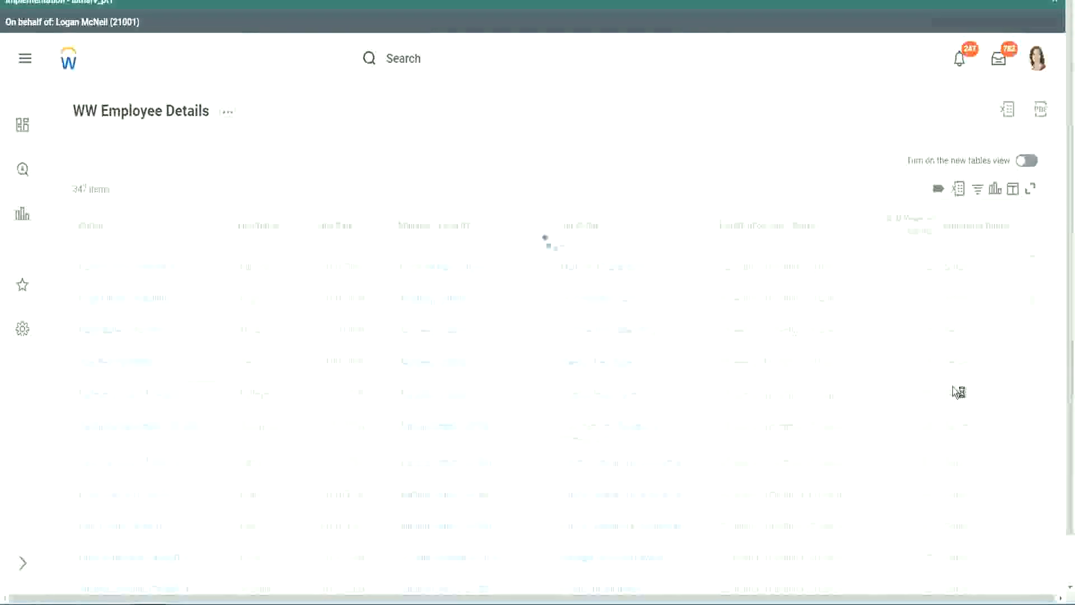
{"action": "scroll", "coordinate": [952, 386], "scroll_direction": "down", "scroll_amount": 1}
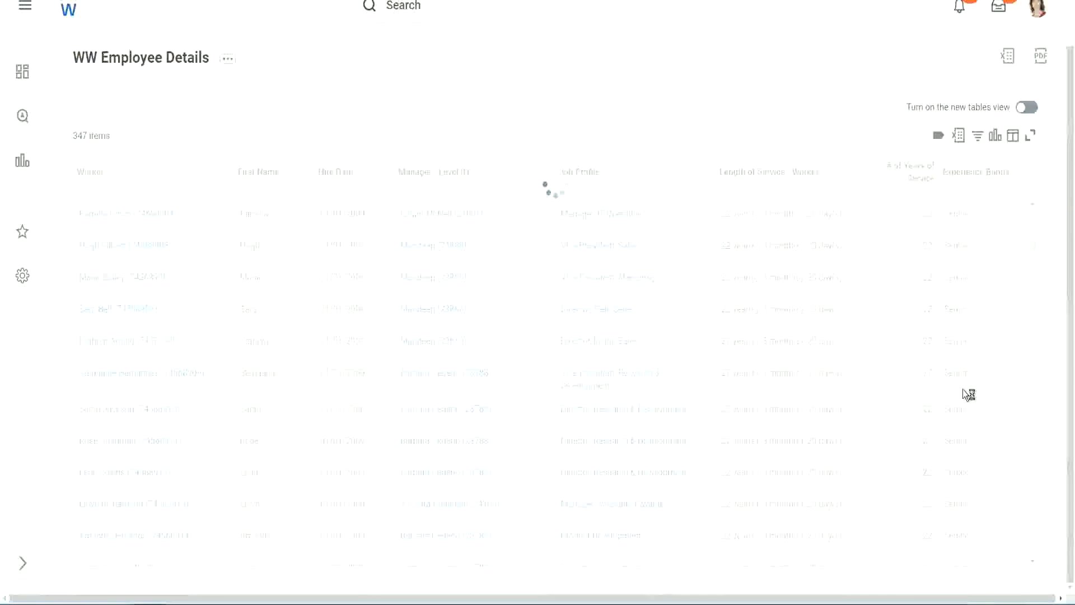
{"action": "scroll", "coordinate": [996, 317], "scroll_direction": "down", "scroll_amount": 10}
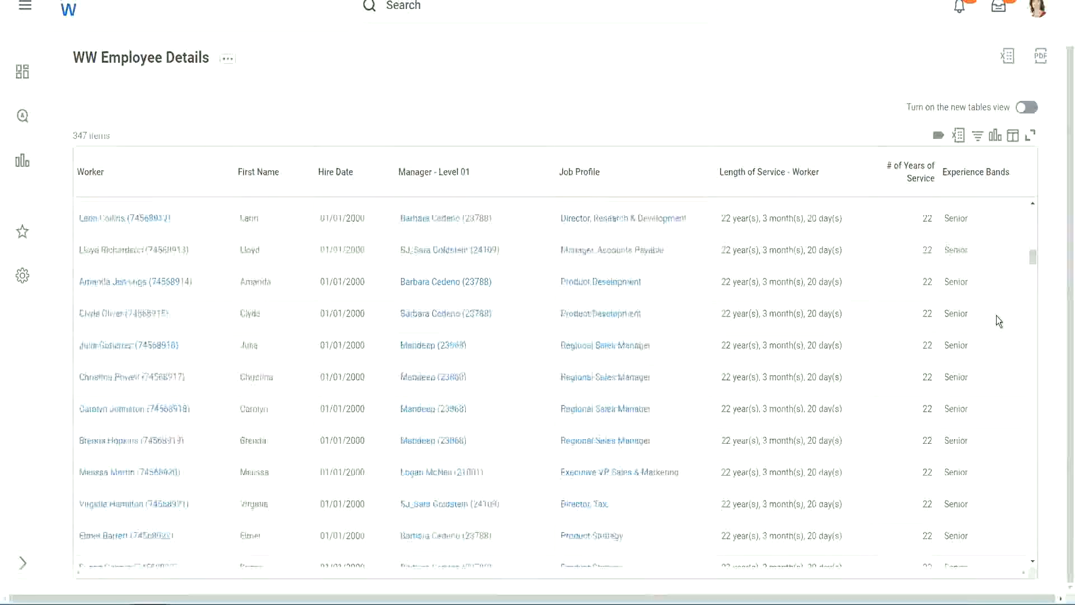
{"action": "scroll", "coordinate": [996, 320], "scroll_direction": "down", "scroll_amount": 3}
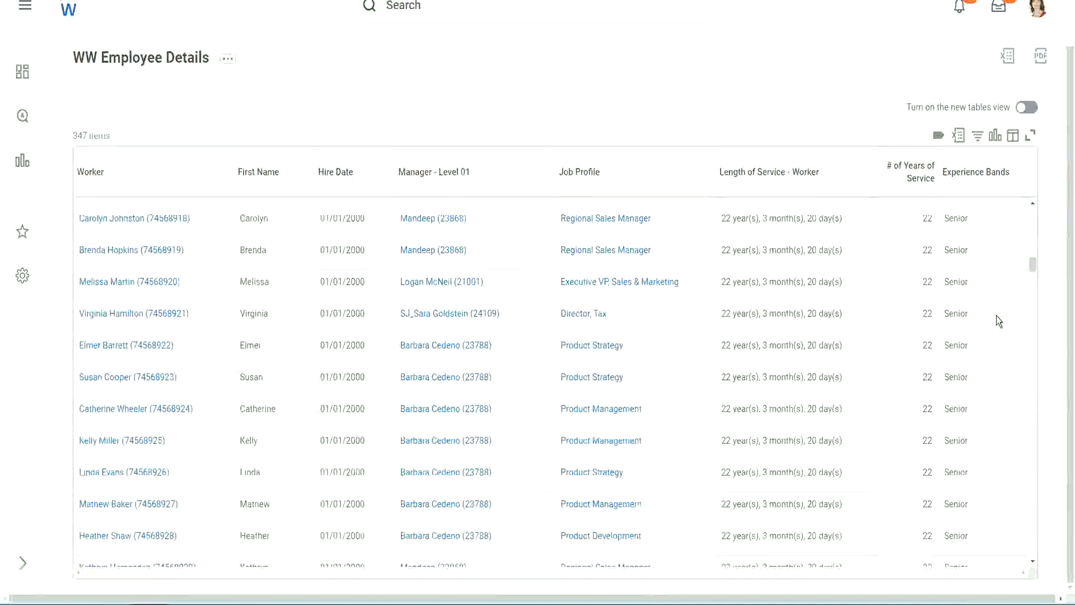
{"action": "scroll", "coordinate": [996, 315], "scroll_direction": "down", "scroll_amount": 6}
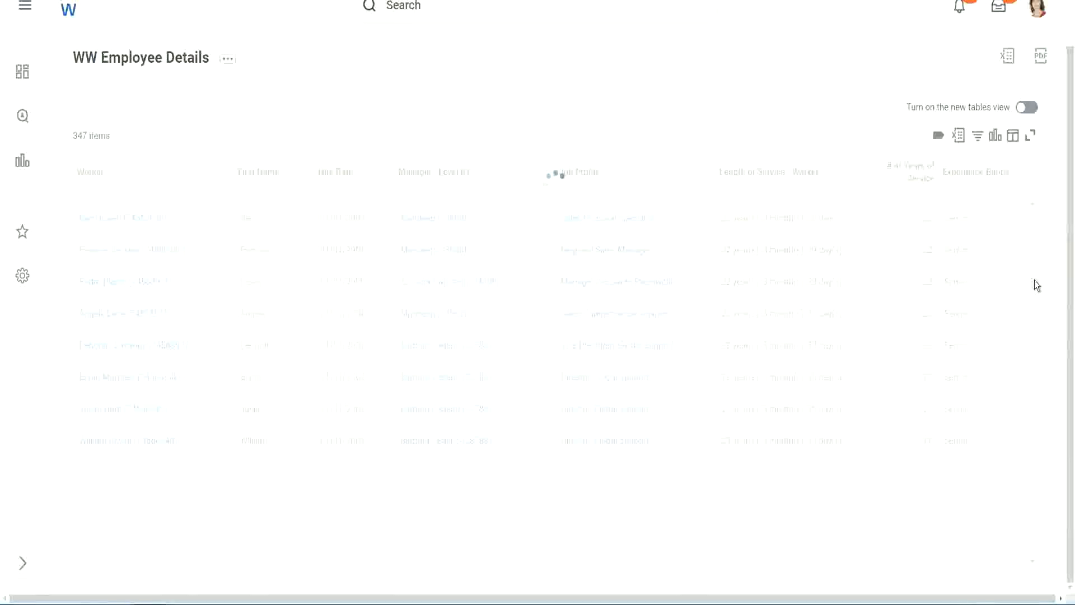
Filter the Experience Bands column to rows containing Amateur
{"action": "left_click", "coordinate": [983, 184]}
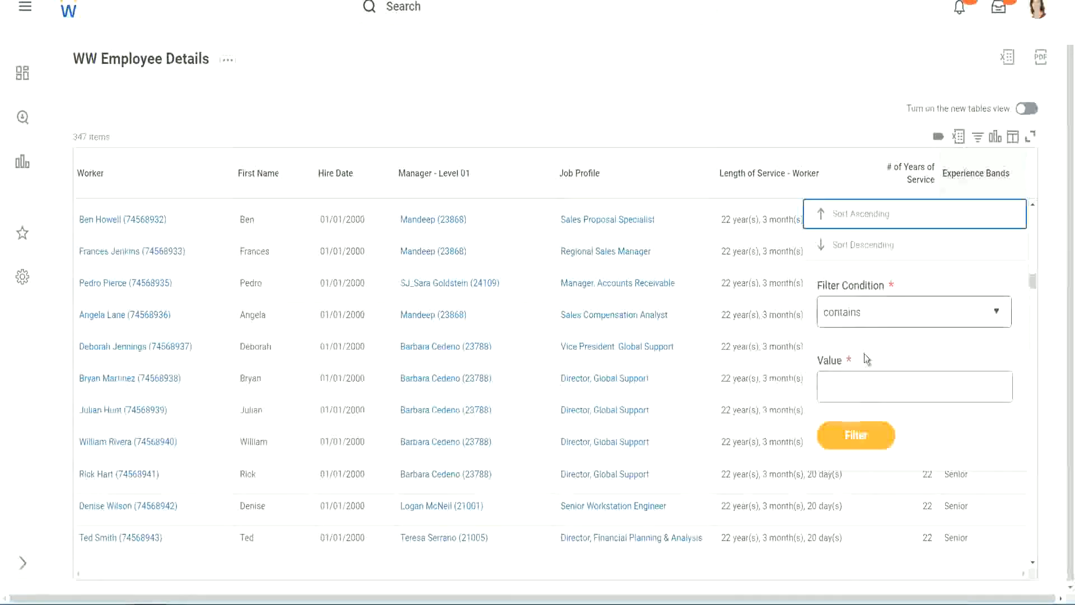
{"action": "left_click", "coordinate": [852, 376]}
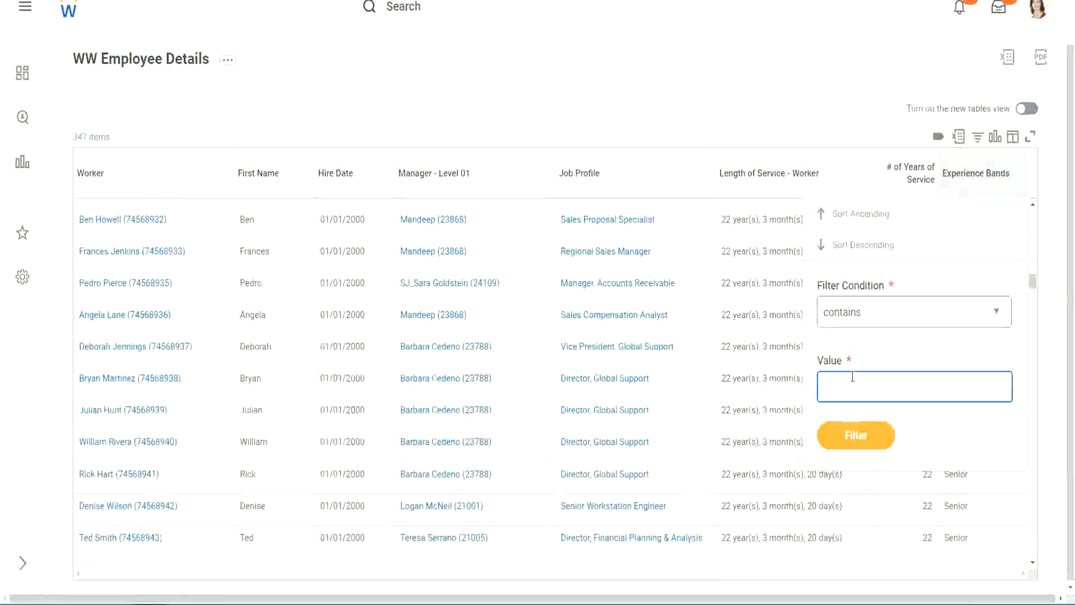
{"action": "type", "text": "Amate"}
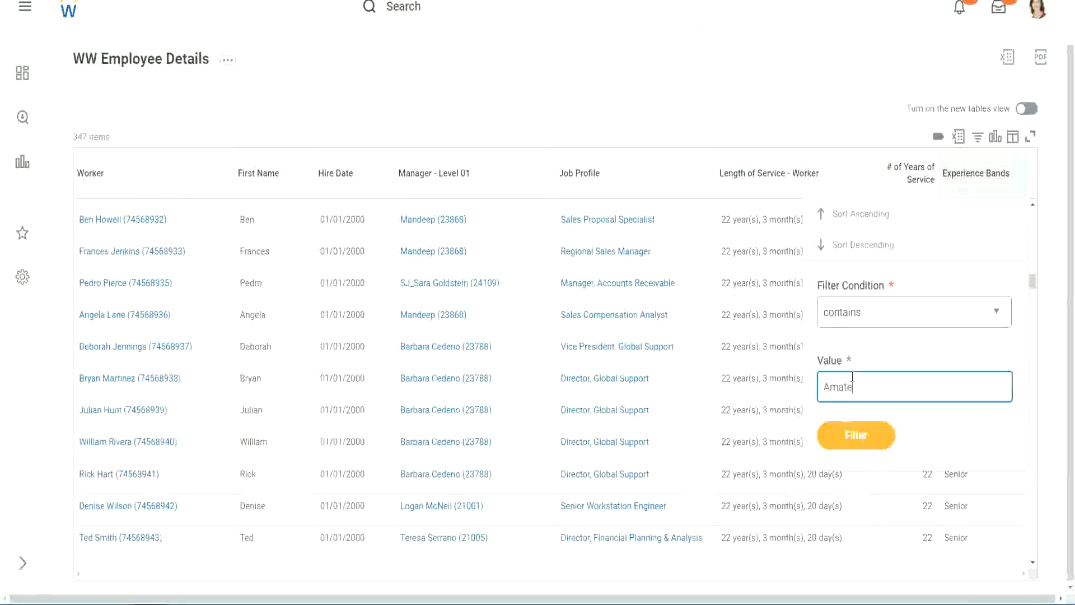
{"action": "type", "text": "ur"}
{"action": "left_click", "coordinate": [848, 440]}
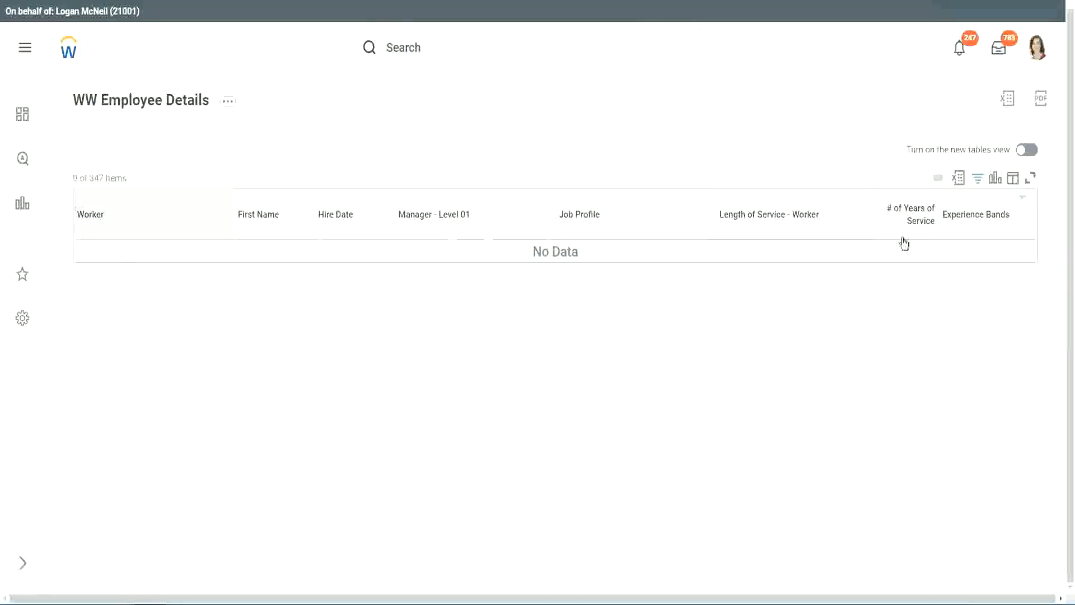
Change the Experience Bands column filter value to Legend and apply it
{"action": "left_click", "coordinate": [973, 217]}
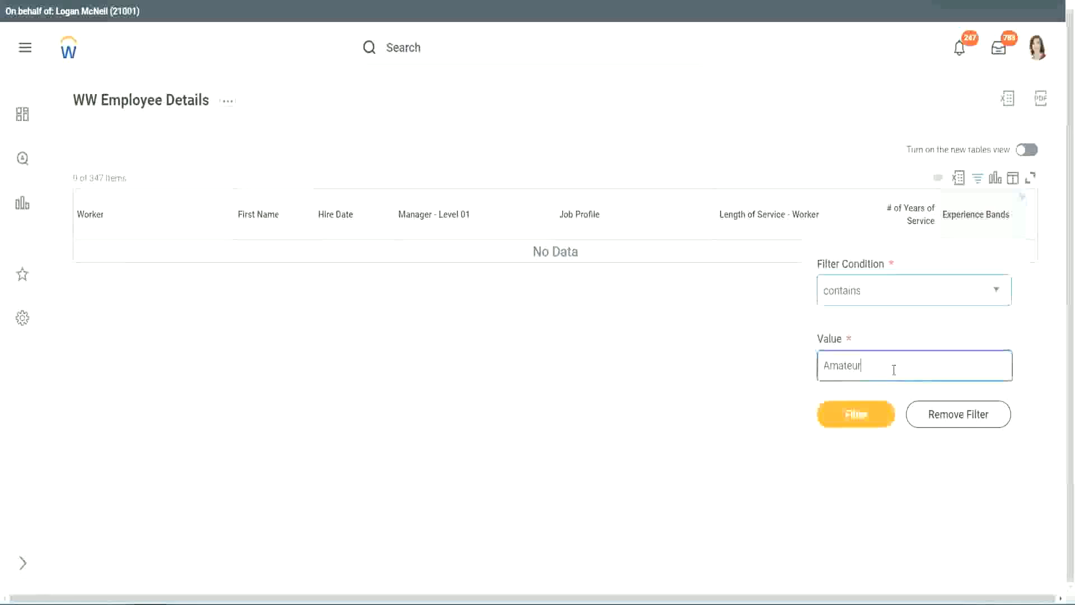
{"action": "key", "text": "ctrl+a"}
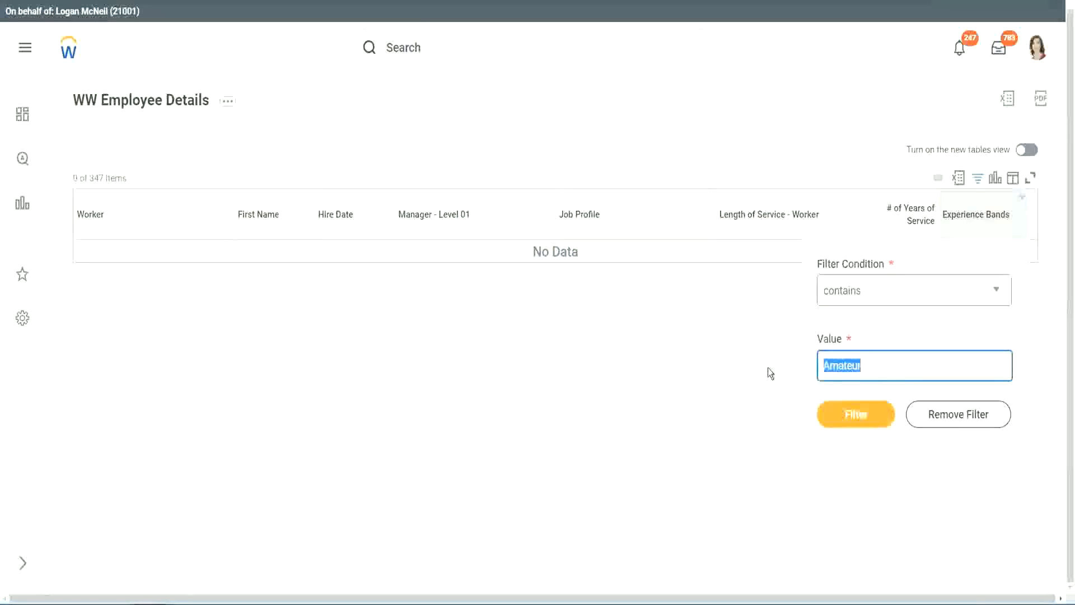
{"action": "key", "text": "Return"}
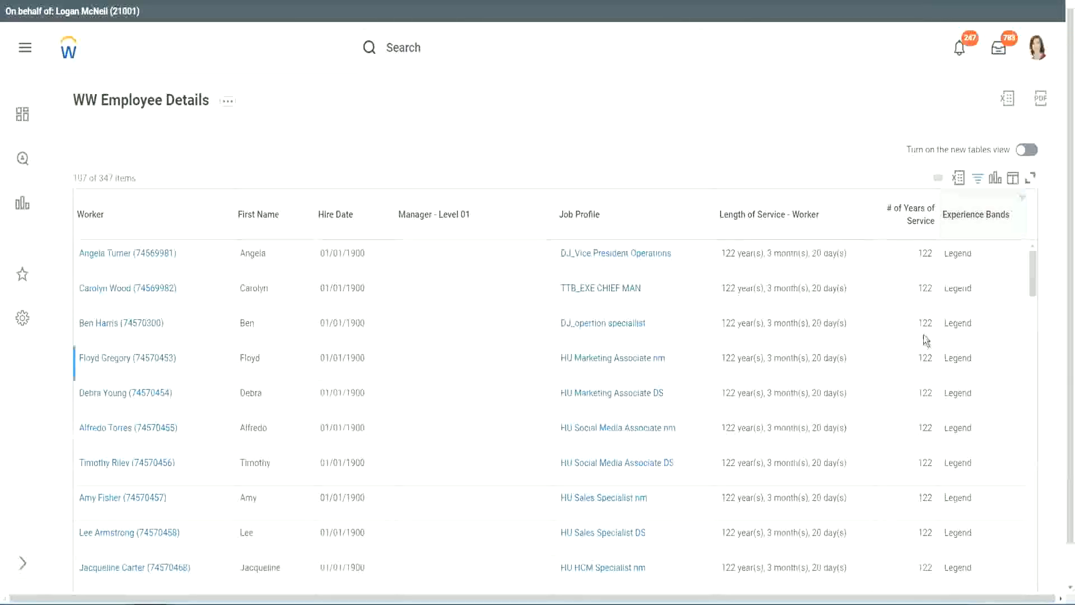
Examine the hire dates and years of service of the Legend workers down to the end of the filtered list
{"action": "scroll", "coordinate": [924, 336], "scroll_direction": "down", "scroll_amount": 10}
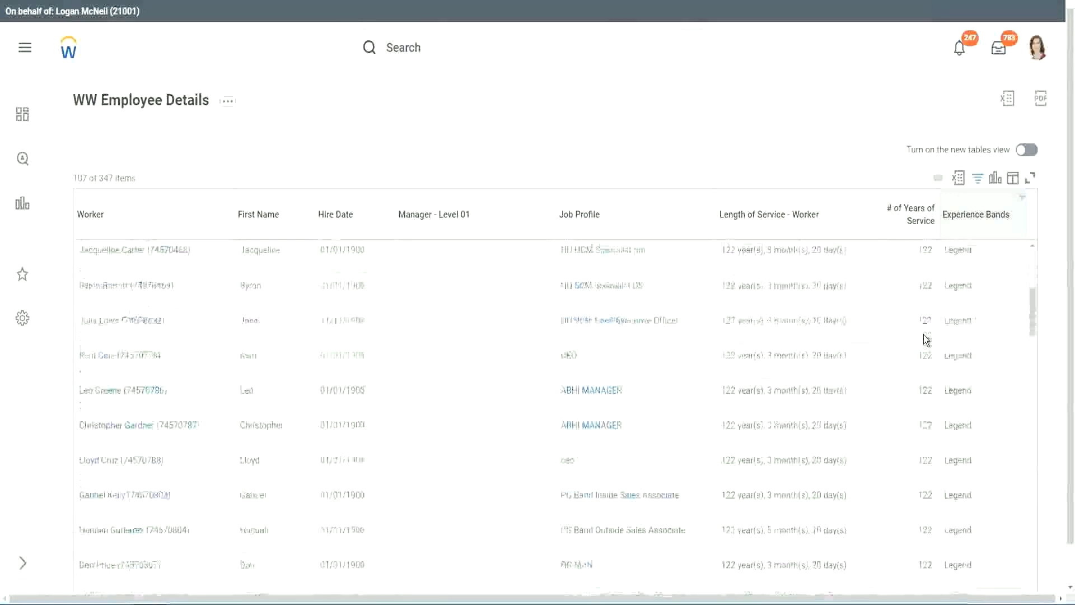
{"action": "scroll", "coordinate": [923, 334], "scroll_direction": "down", "scroll_amount": 3}
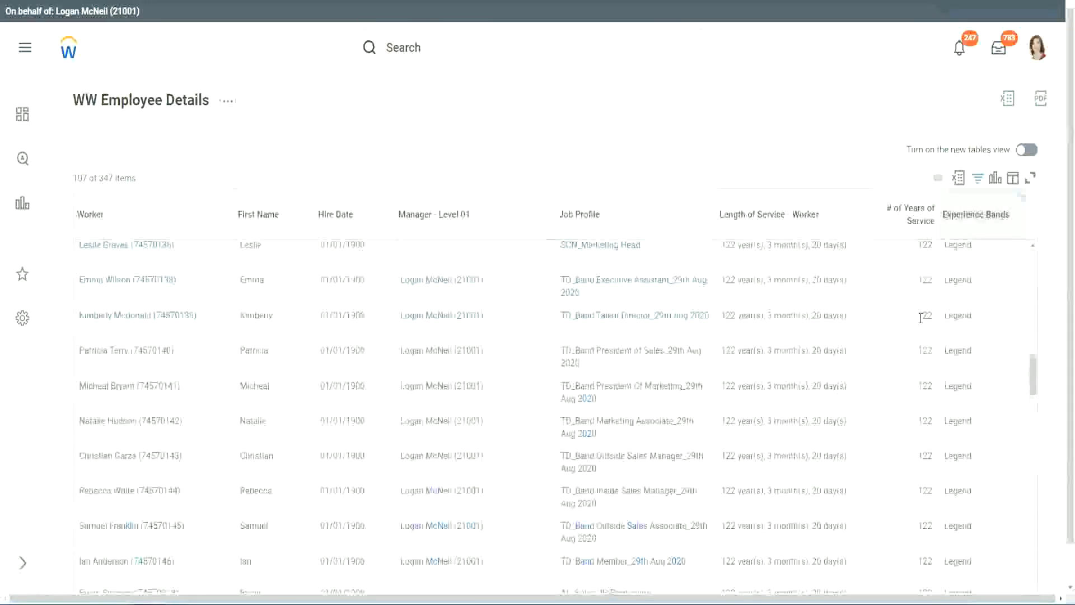
{"action": "scroll", "coordinate": [923, 320], "scroll_direction": "down", "scroll_amount": 10}
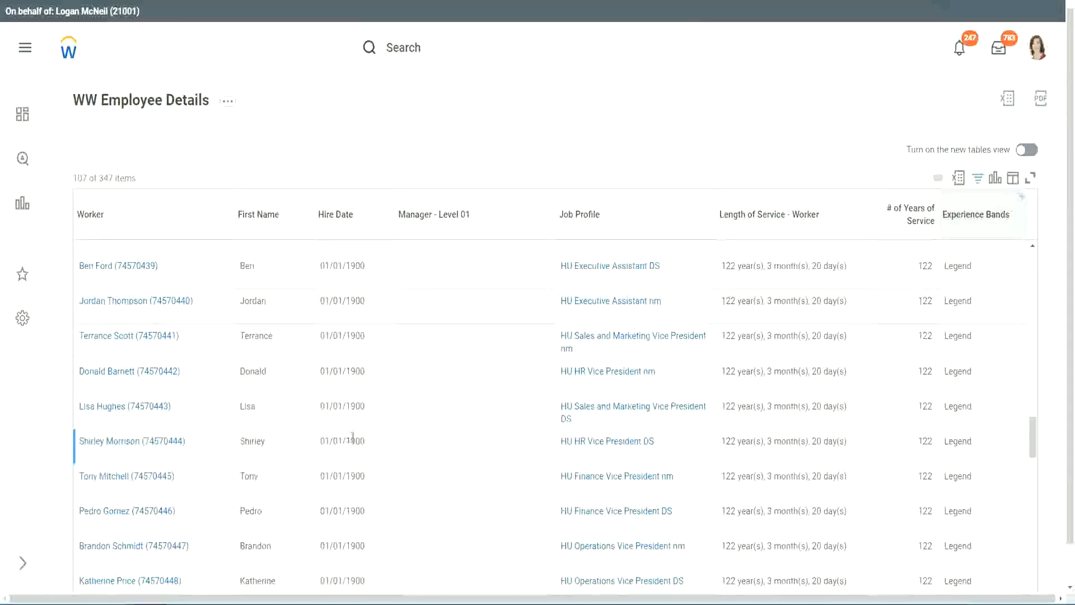
{"action": "left_click_drag", "start_coordinate": [346, 442], "coordinate": [365, 442]}
{"action": "scroll", "coordinate": [915, 421], "scroll_direction": "down", "scroll_amount": 5}
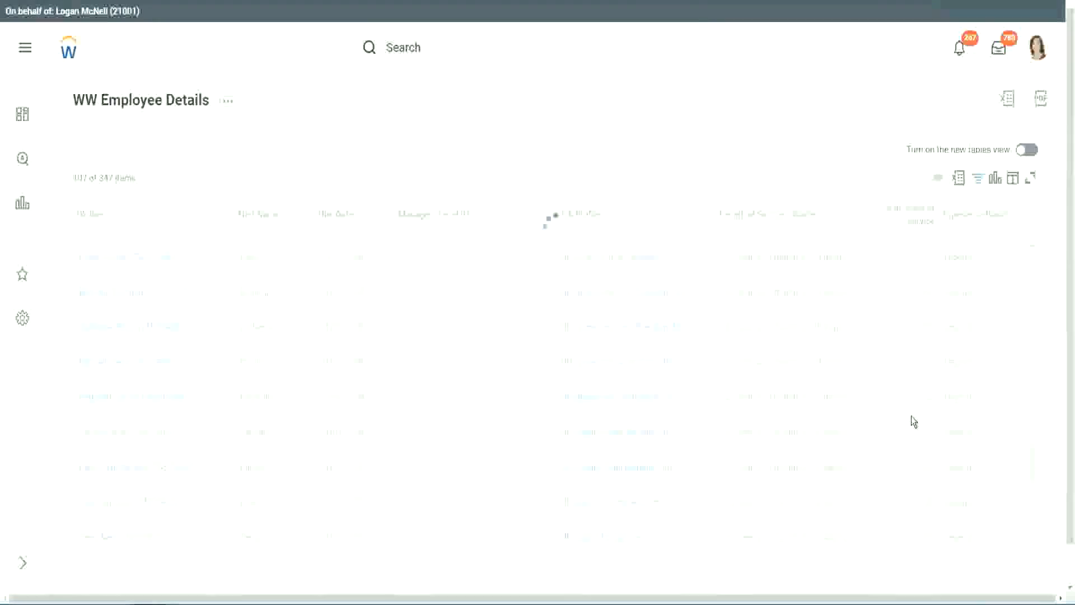
{"action": "scroll", "coordinate": [912, 416], "scroll_direction": "down", "scroll_amount": 10}
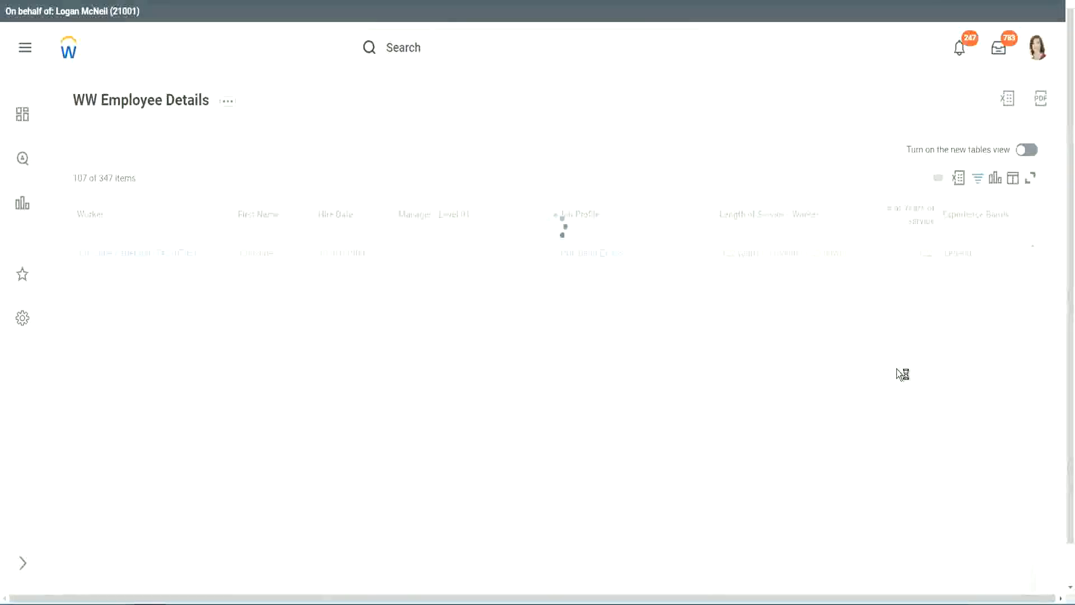
{"action": "scroll", "coordinate": [896, 369], "scroll_direction": "down", "scroll_amount": 5}
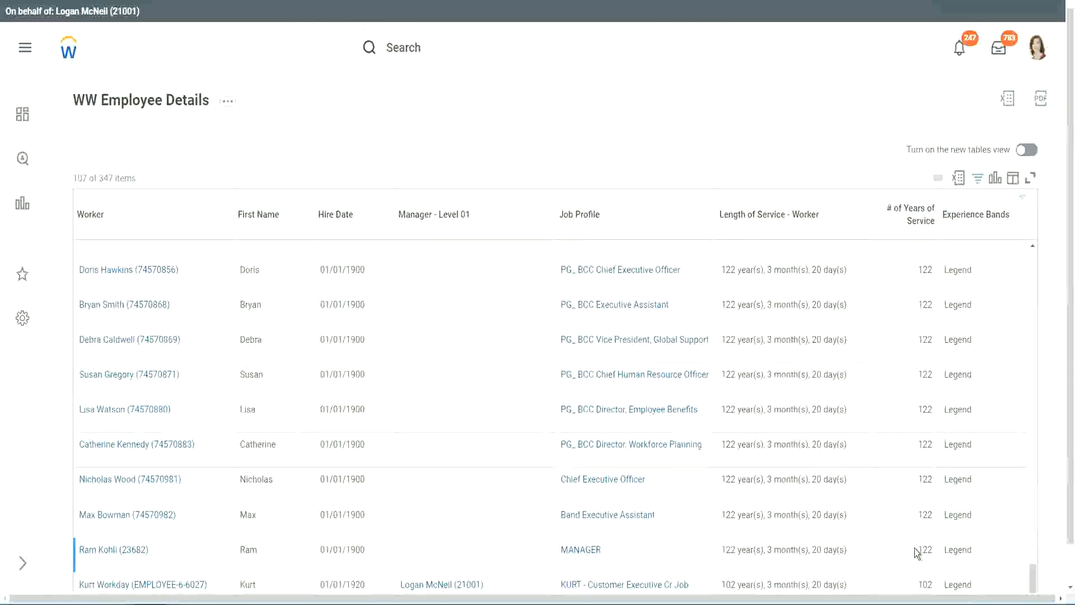
{"action": "double_click", "coordinate": [925, 584]}
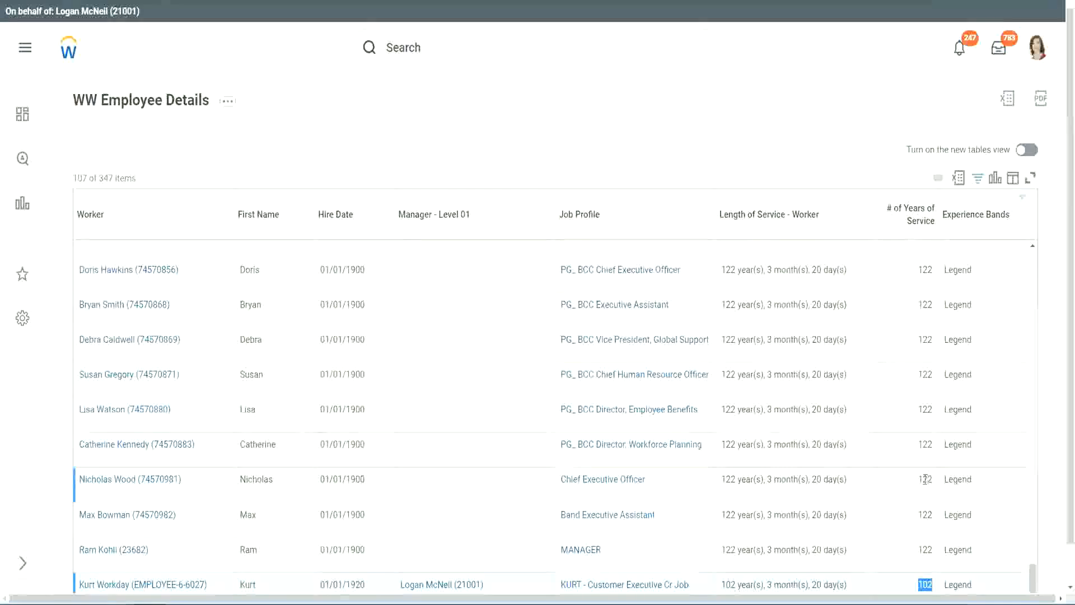
{"action": "left_click_drag", "start_coordinate": [926, 478], "coordinate": [933, 479]}
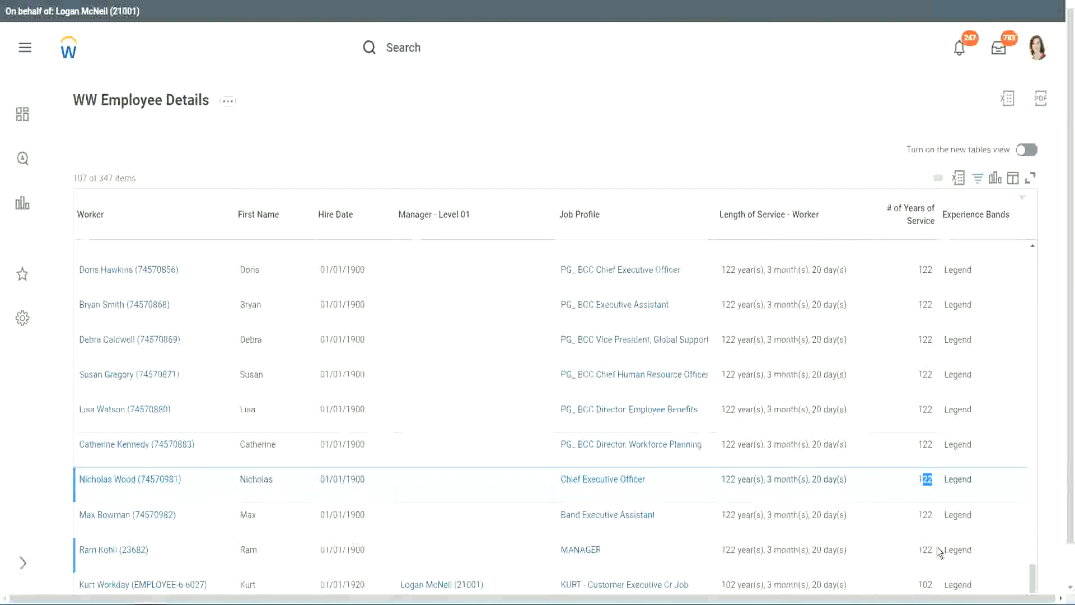
{"action": "left_click", "coordinate": [903, 446]}
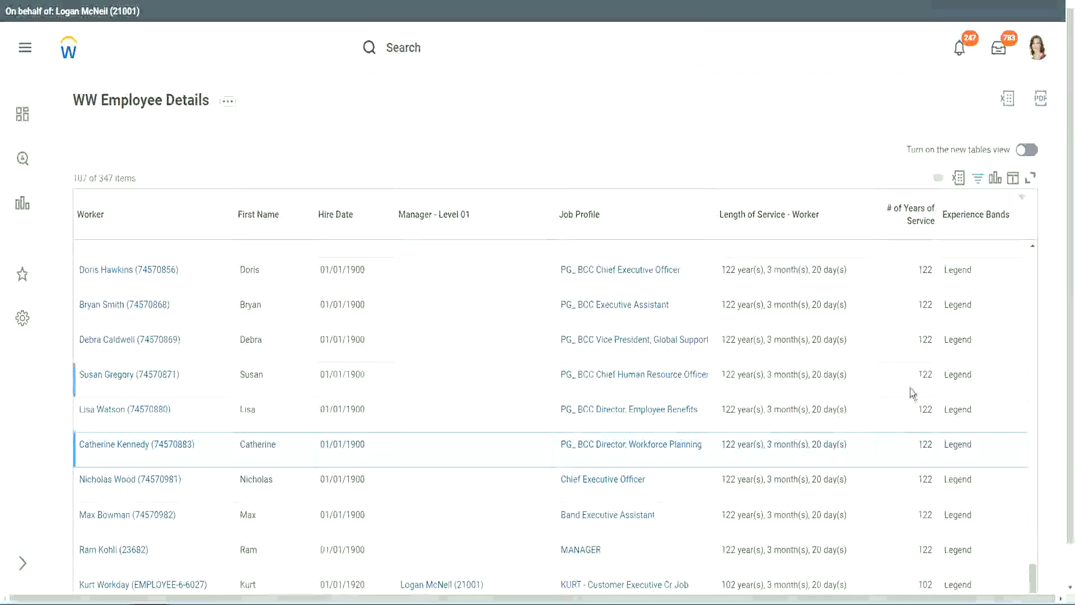
{"action": "left_click", "coordinate": [906, 305]}
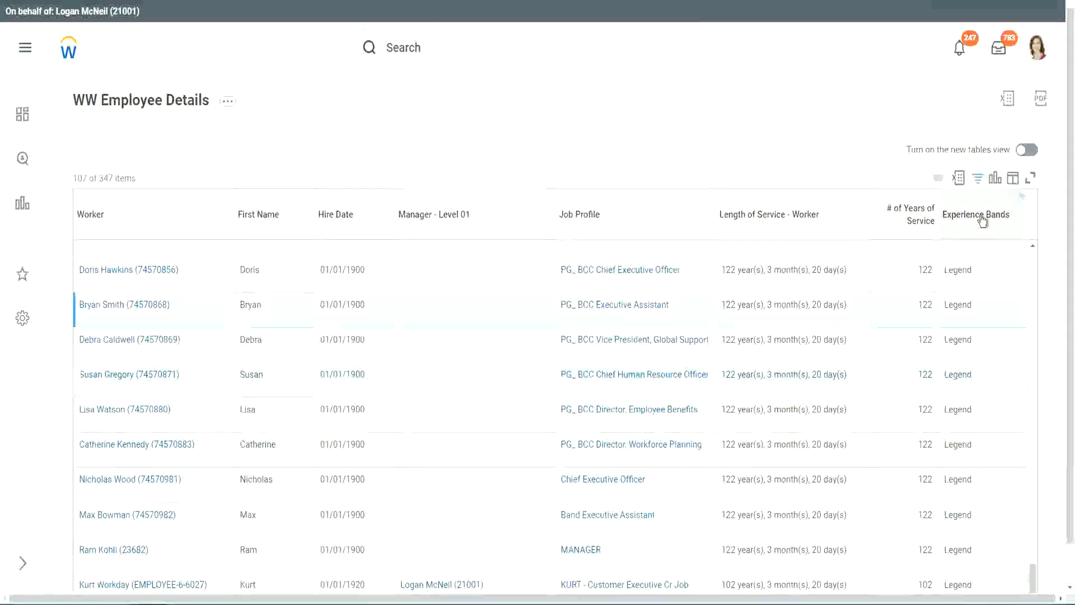
Change the Experience Bands column filter value to Experienced and apply it
{"action": "left_click", "coordinate": [984, 244]}
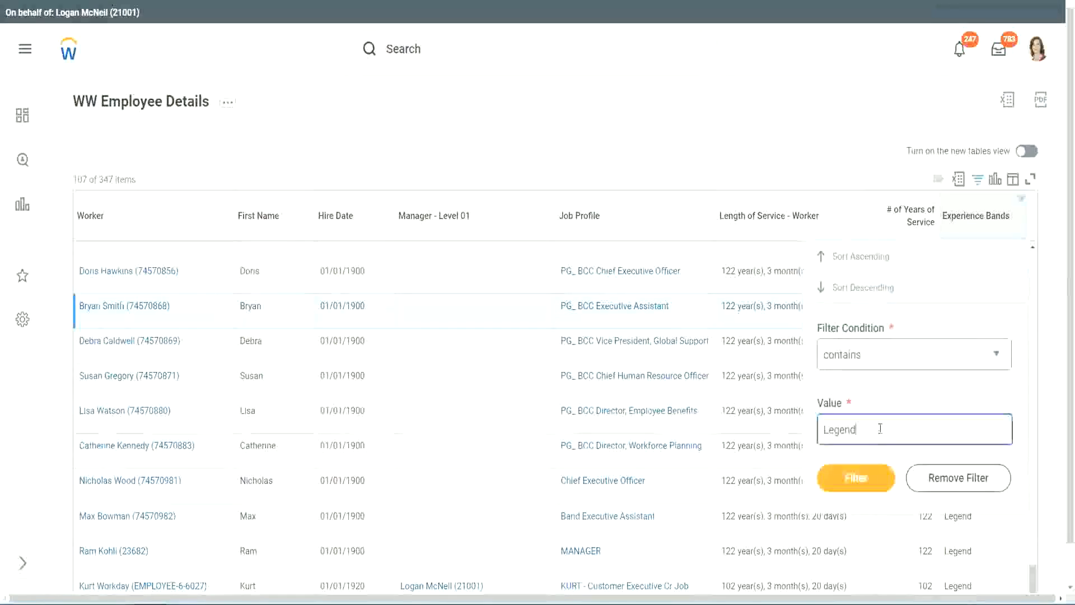
{"action": "double_click", "coordinate": [842, 429]}
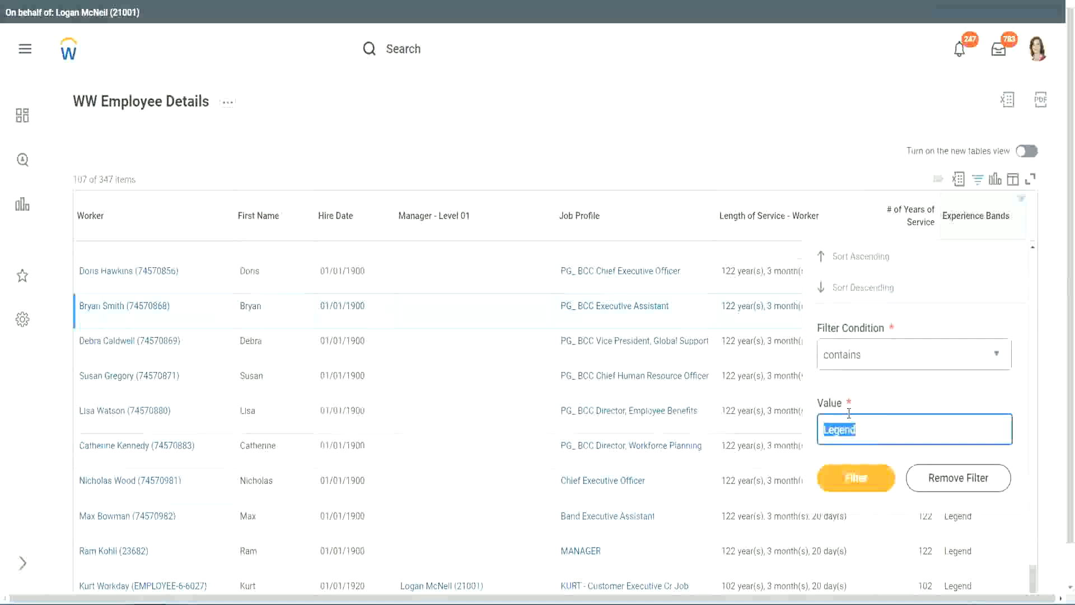
{"action": "type", "text": "Ex"}
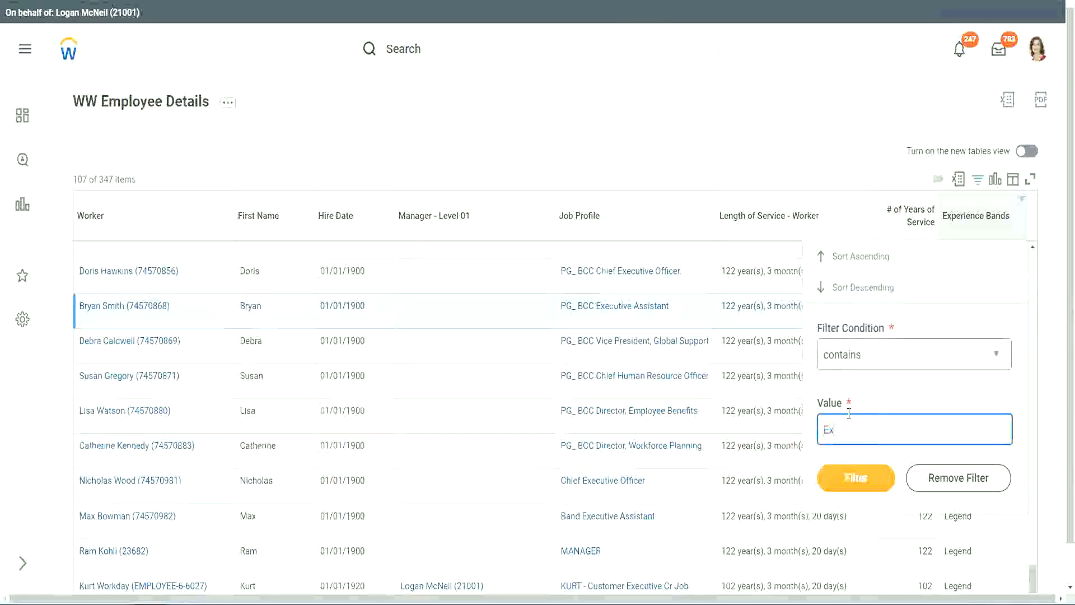
{"action": "type", "text": "perienced"}
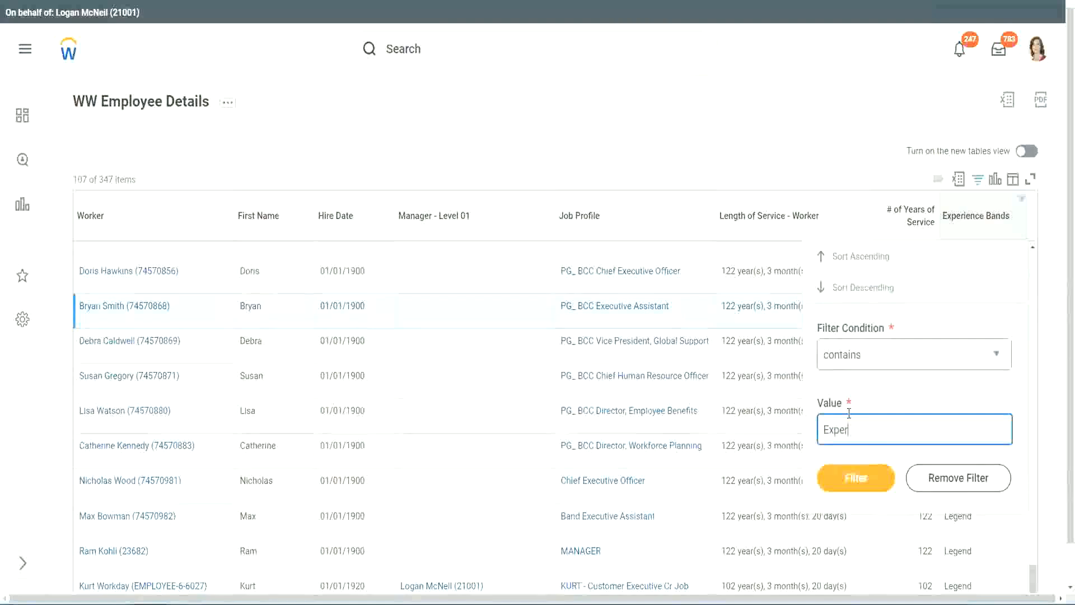
{"action": "left_click", "coordinate": [855, 481]}
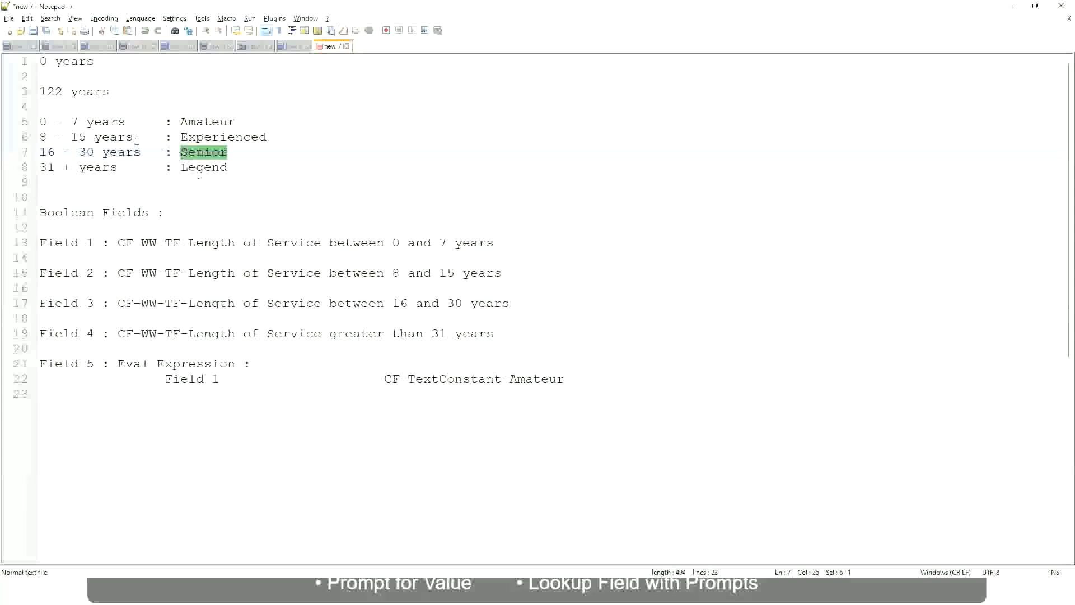
Switch to the Notepad++ notes and check the year range defined for the Experienced band
{"action": "left_click", "coordinate": [49, 138]}
{"action": "left_click_drag", "start_coordinate": [49, 138], "coordinate": [80, 139]}
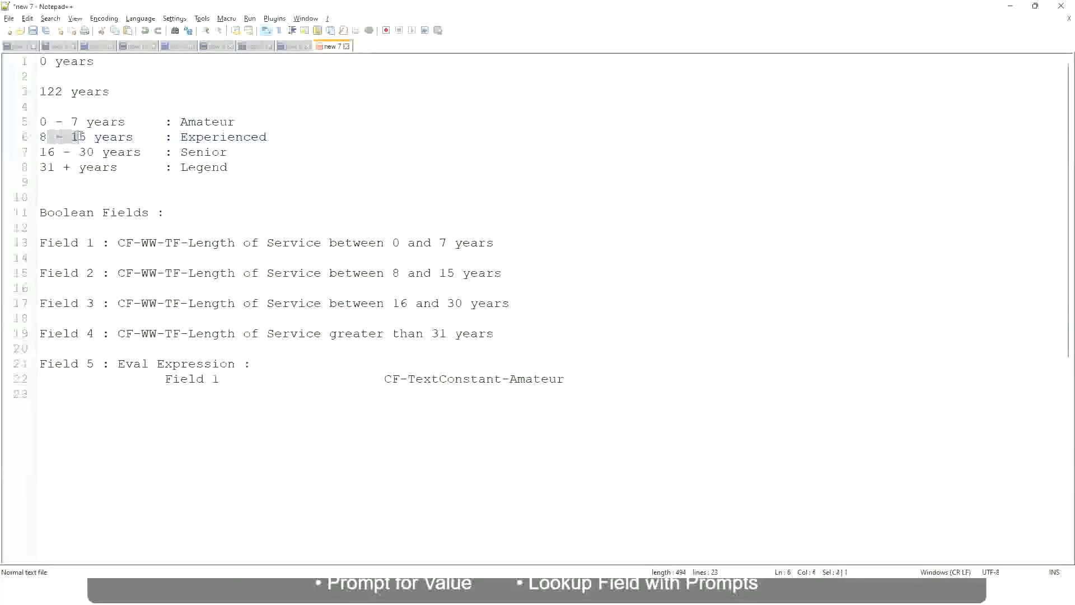
{"action": "left_click", "coordinate": [85, 138]}
{"action": "left_click", "coordinate": [123, 138]}
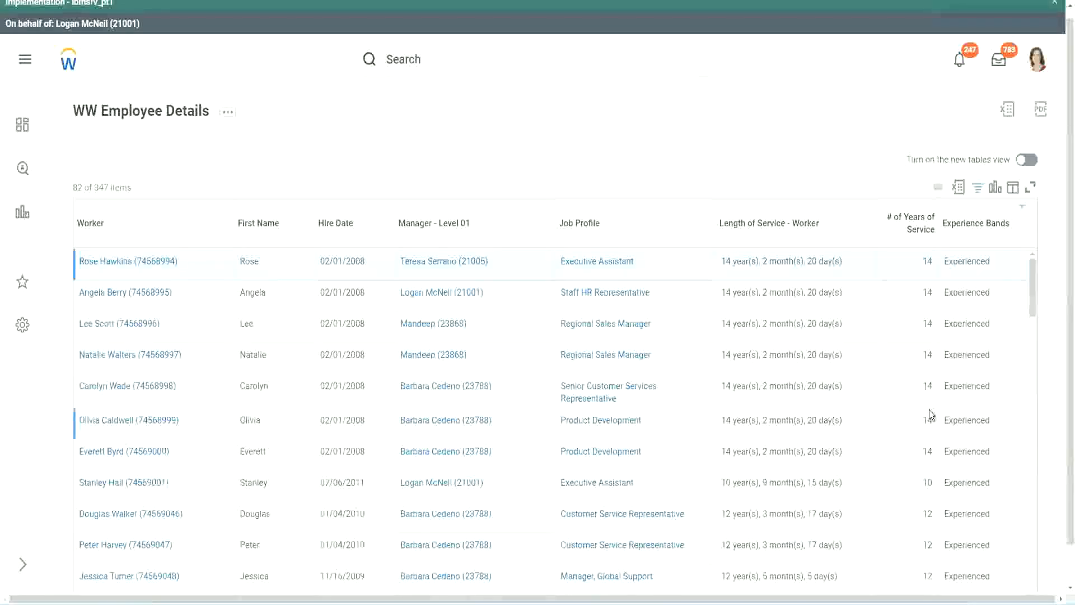
Return to the Workday report and compare # of Years of Service with Experience Bands down the Experienced worker rows
{"action": "scroll", "coordinate": [929, 409], "scroll_direction": "down", "scroll_amount": 5}
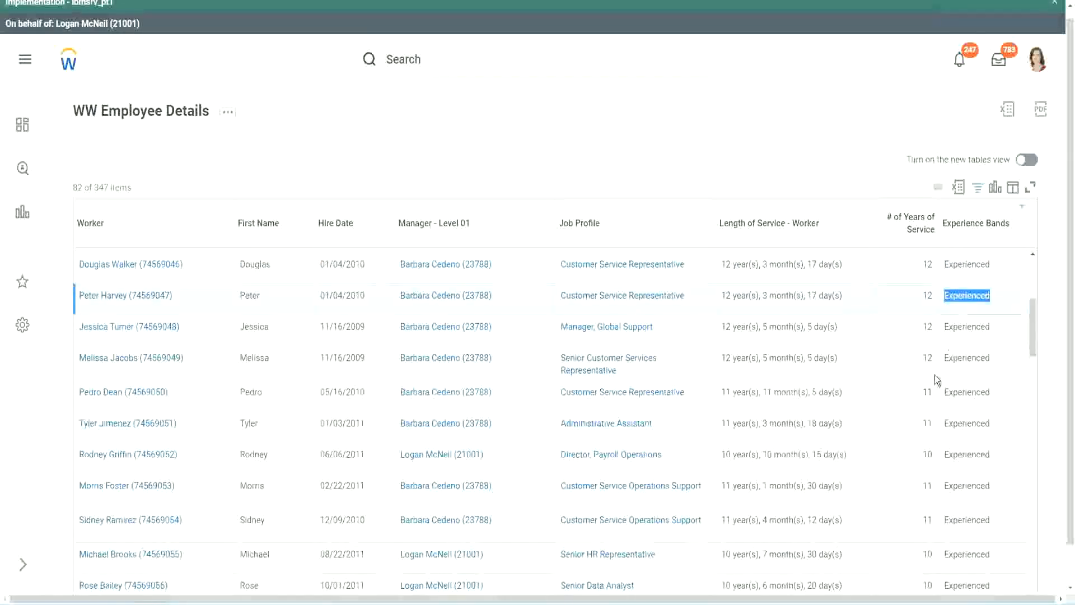
{"action": "double_click", "coordinate": [964, 295]}
{"action": "scroll", "coordinate": [936, 381], "scroll_direction": "down", "scroll_amount": 2}
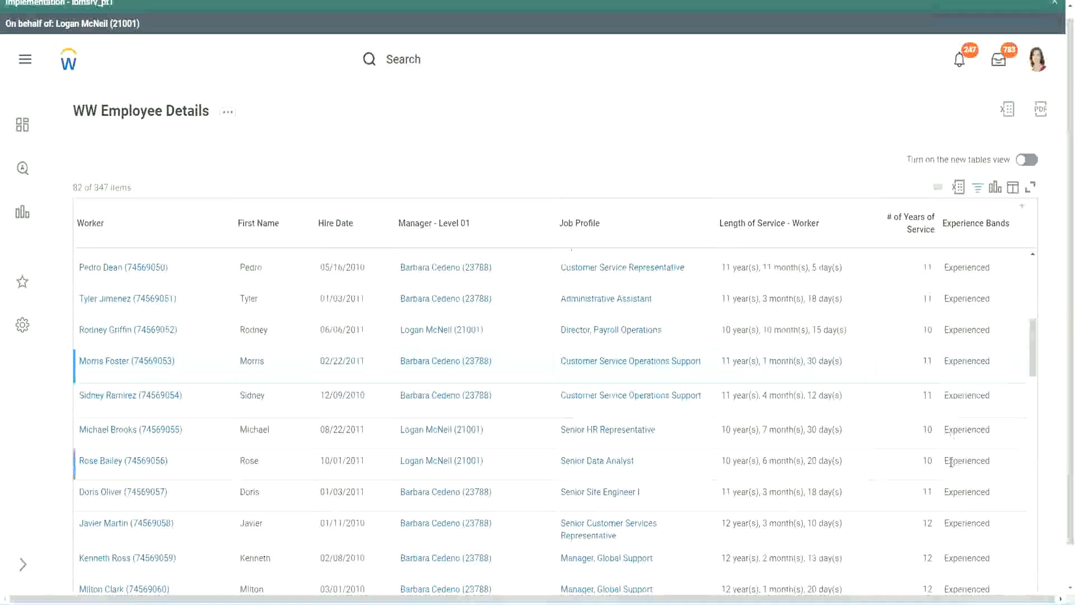
{"action": "scroll", "coordinate": [951, 462], "scroll_direction": "down", "scroll_amount": 10}
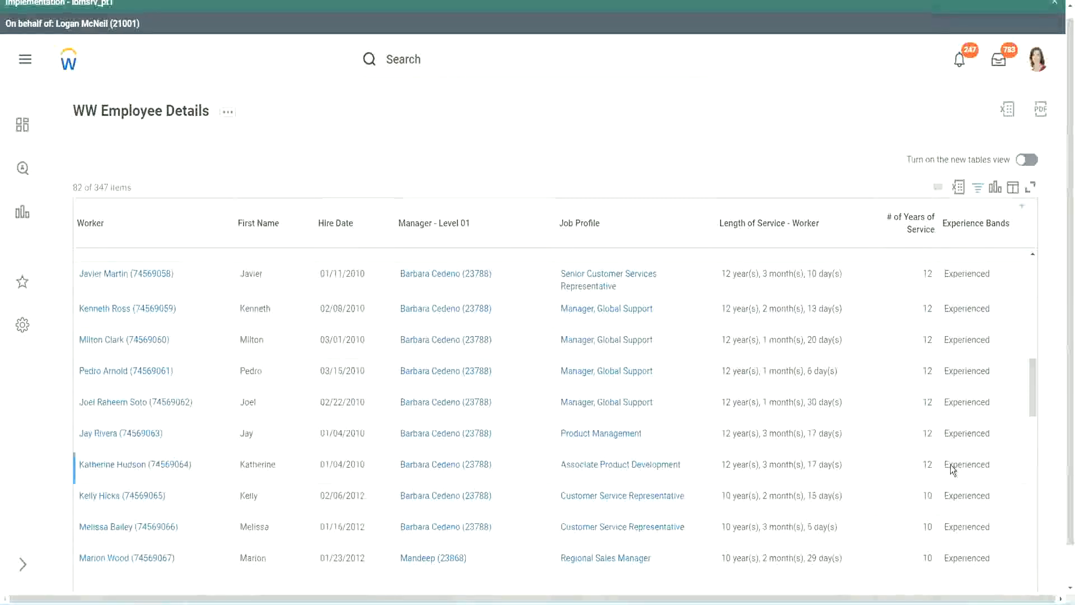